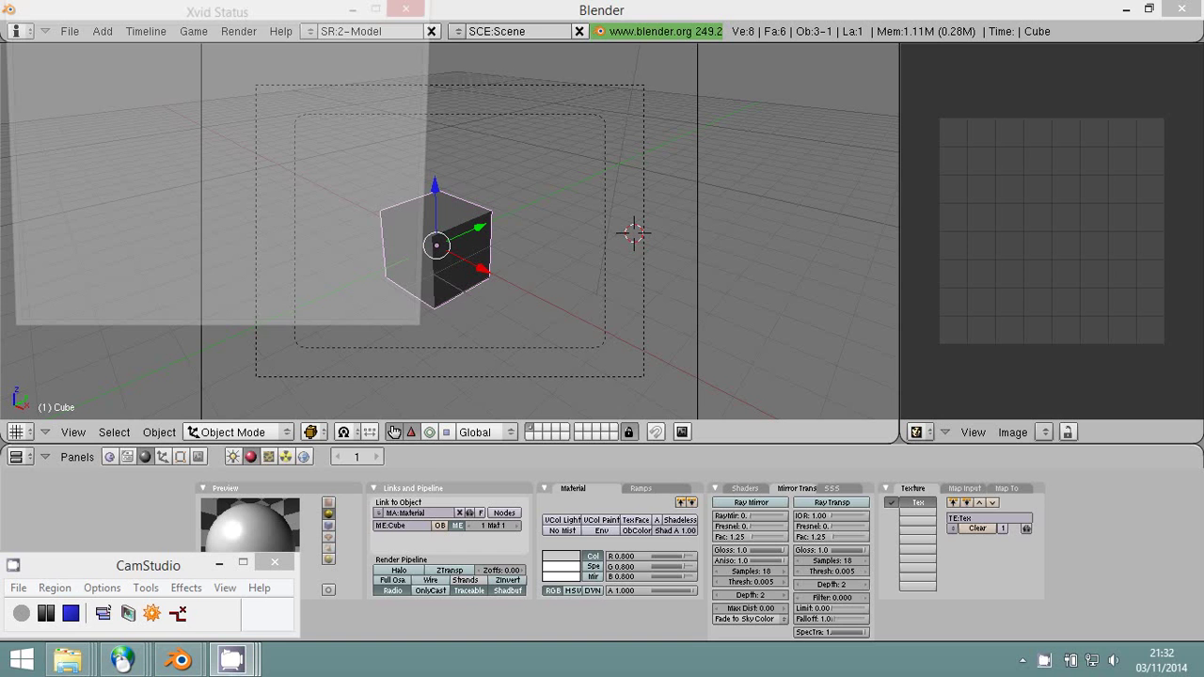
# Shrink the default cube, then stretch it along Y into a narrow bar.
pyautogui.click(554, 351)
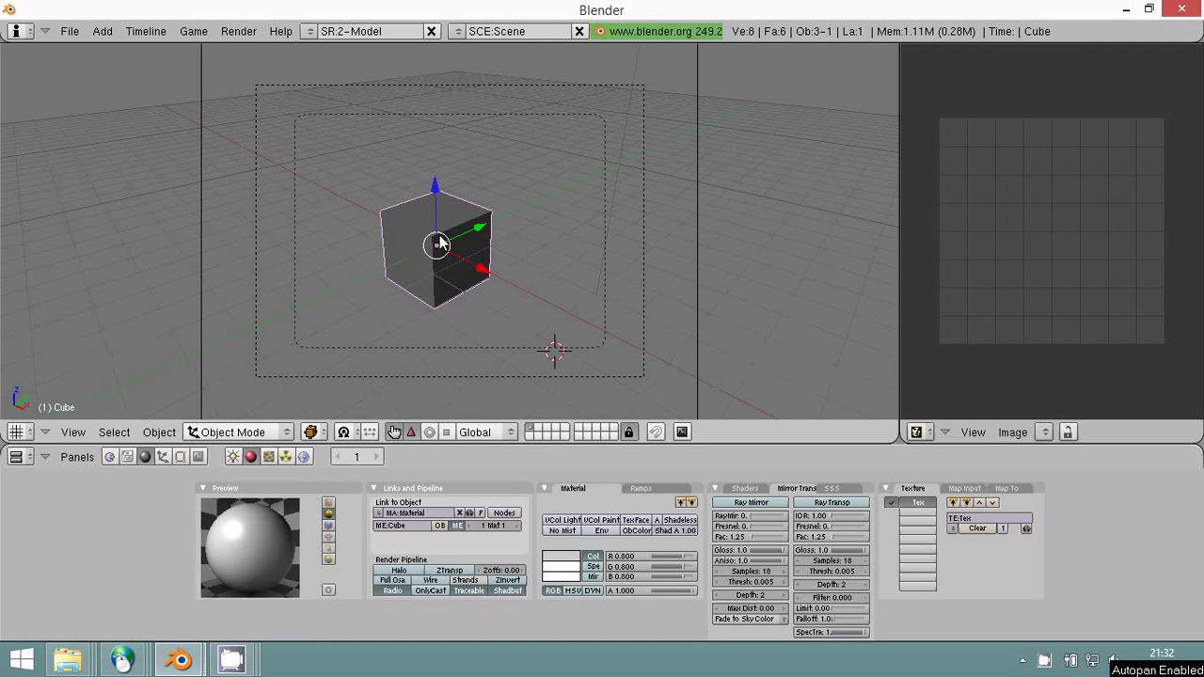
pyautogui.press('s')
pyautogui.click(462, 259)
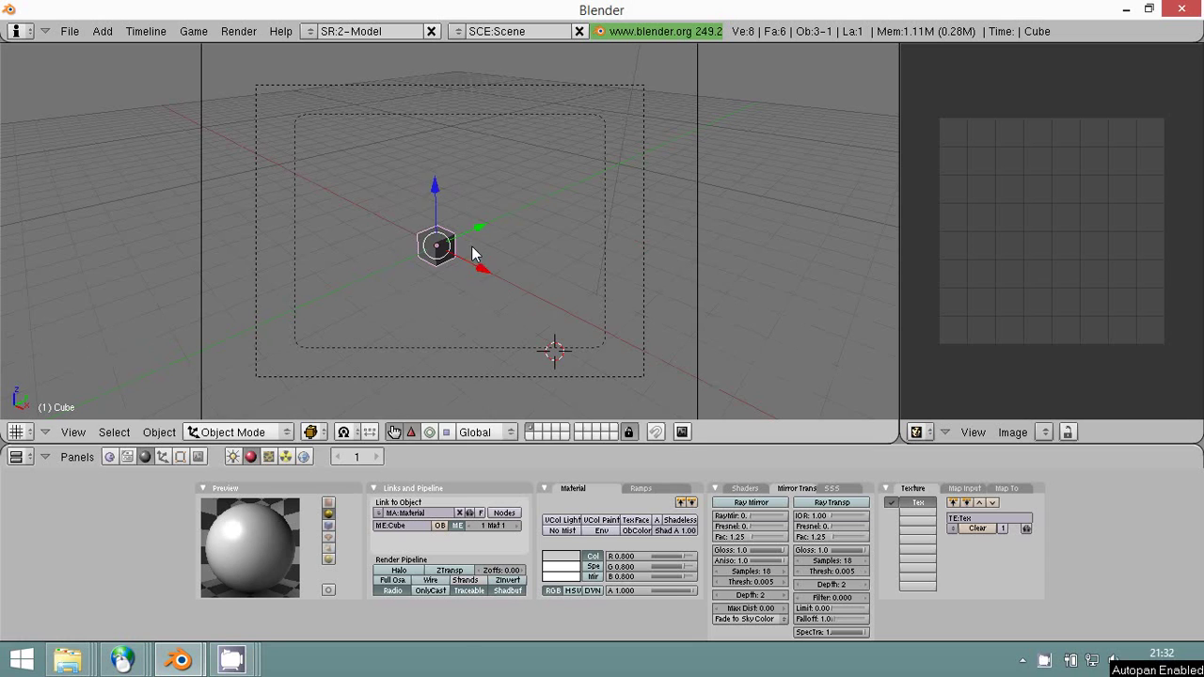
pyautogui.press('s')
pyautogui.press('y')
pyautogui.click(502, 230)
# Slide the bar down-left along its Y axis and switch to top view.
pyautogui.moveTo(475, 242); pyautogui.dragTo(375, 265)
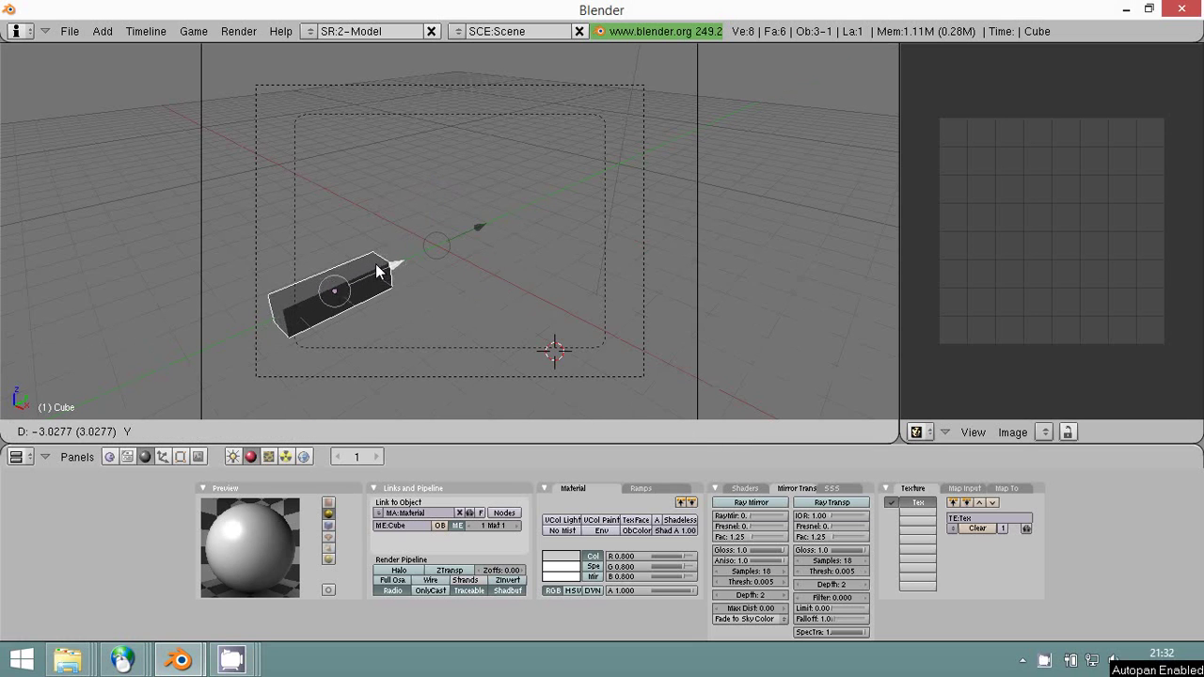
pyautogui.press('KP_7')
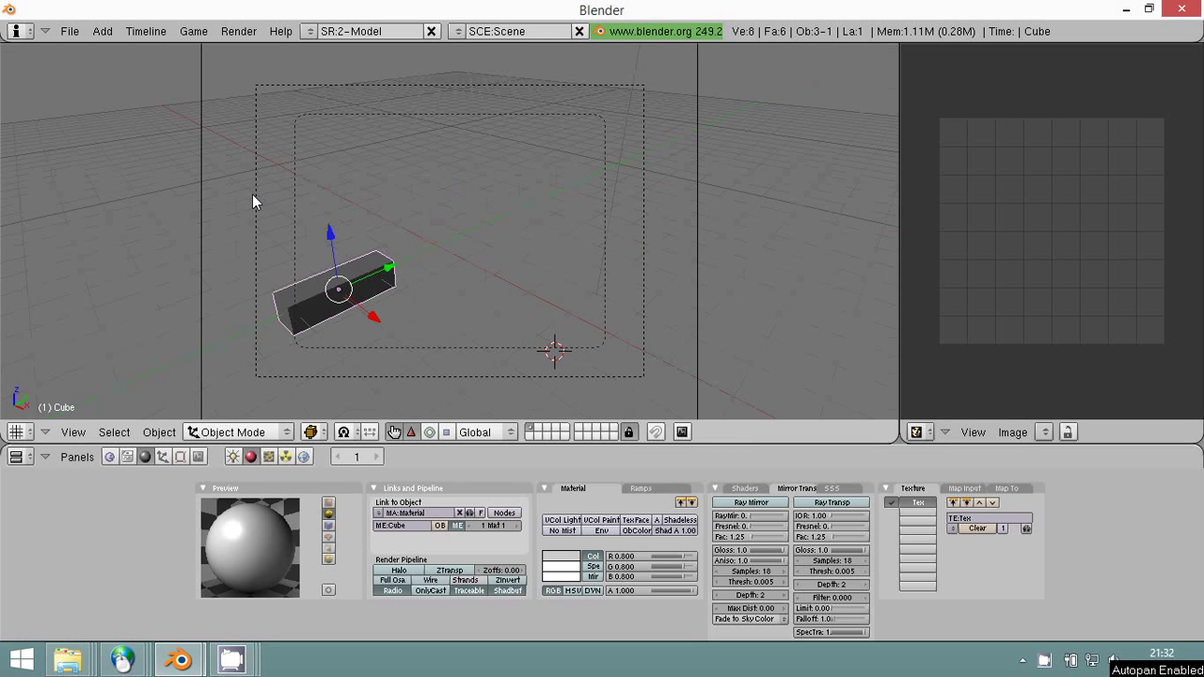
pyautogui.click(102, 31)
pyautogui.moveTo(115, 49)
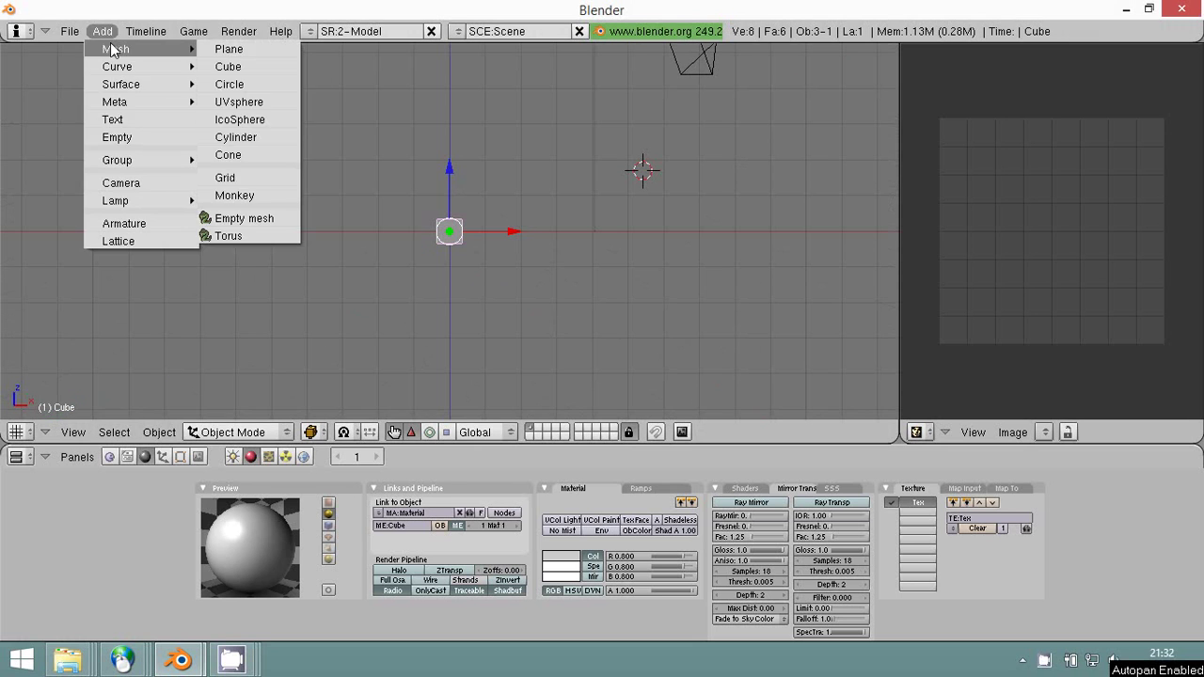
# Add a plane and move it along X, Z and Y to just beyond the bar's tip.
pyautogui.click(229, 49)
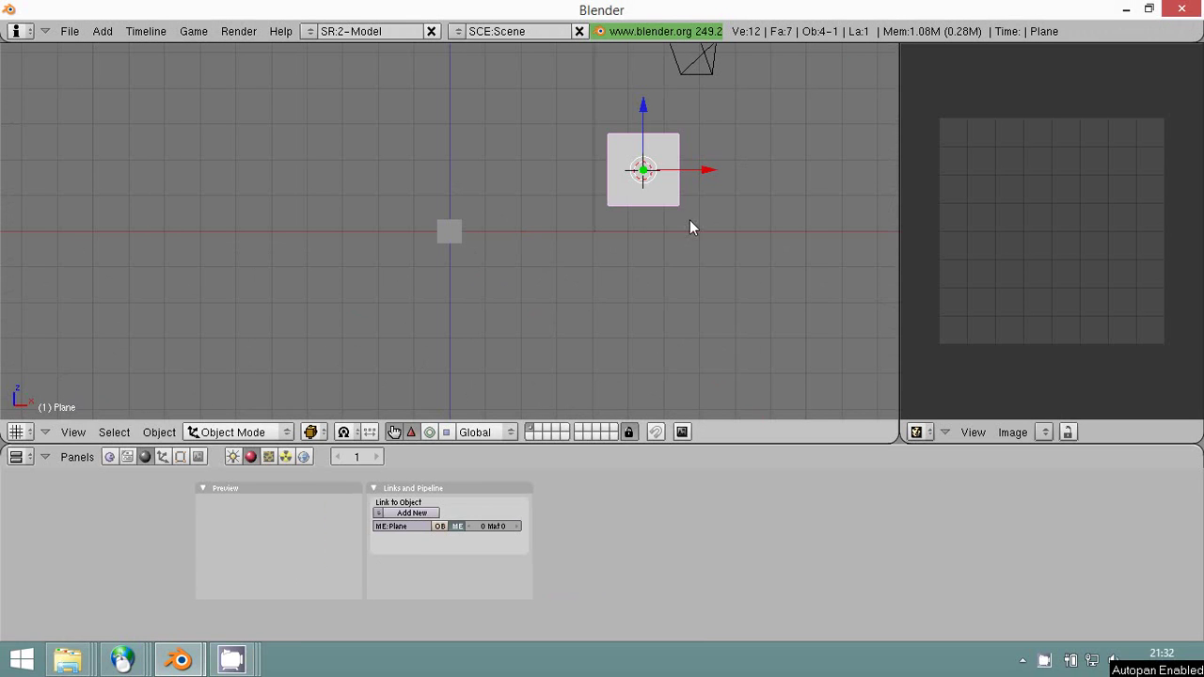
pyautogui.moveTo(717, 183); pyautogui.dragTo(509, 180)
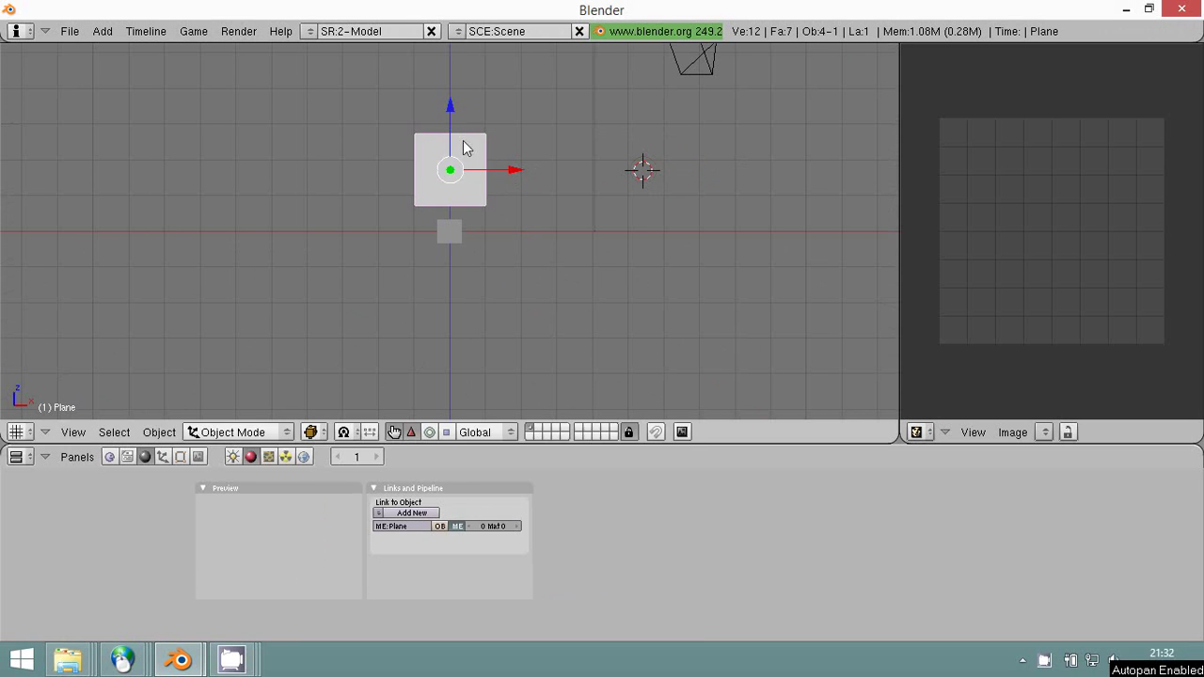
pyautogui.moveTo(460, 136); pyautogui.dragTo(456, 174)
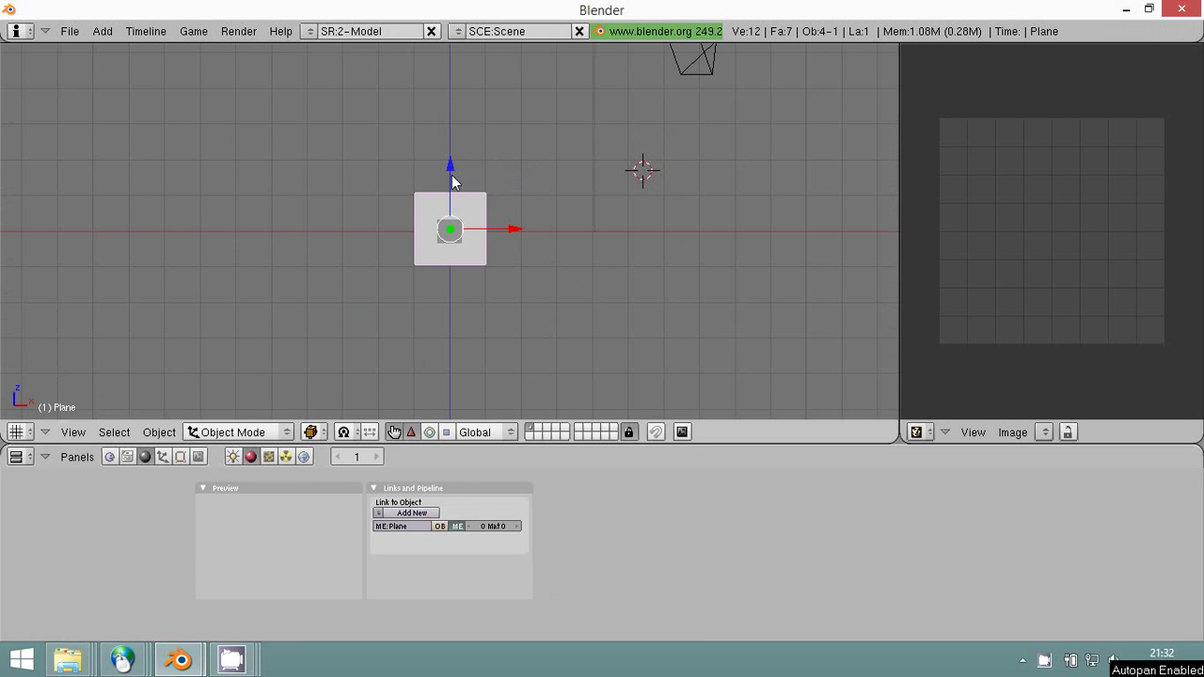
pyautogui.press('KP_0')
pyautogui.moveTo(391, 270); pyautogui.dragTo(507, 231)
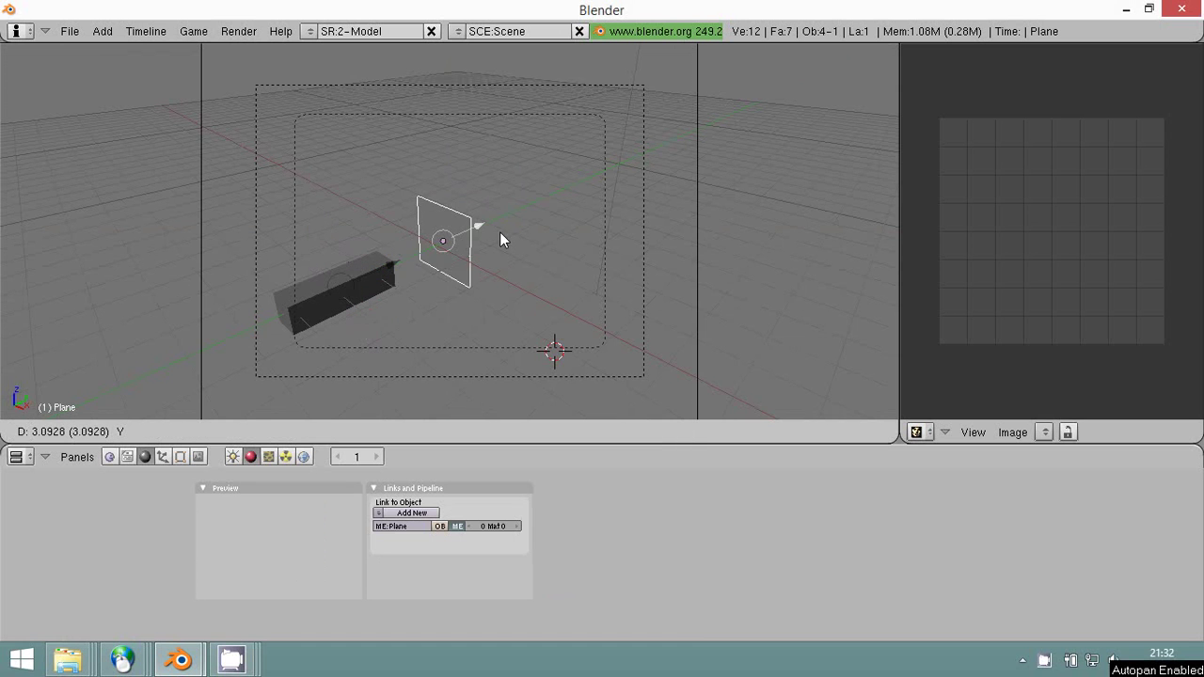
pyautogui.scroll(2, 500, 273)
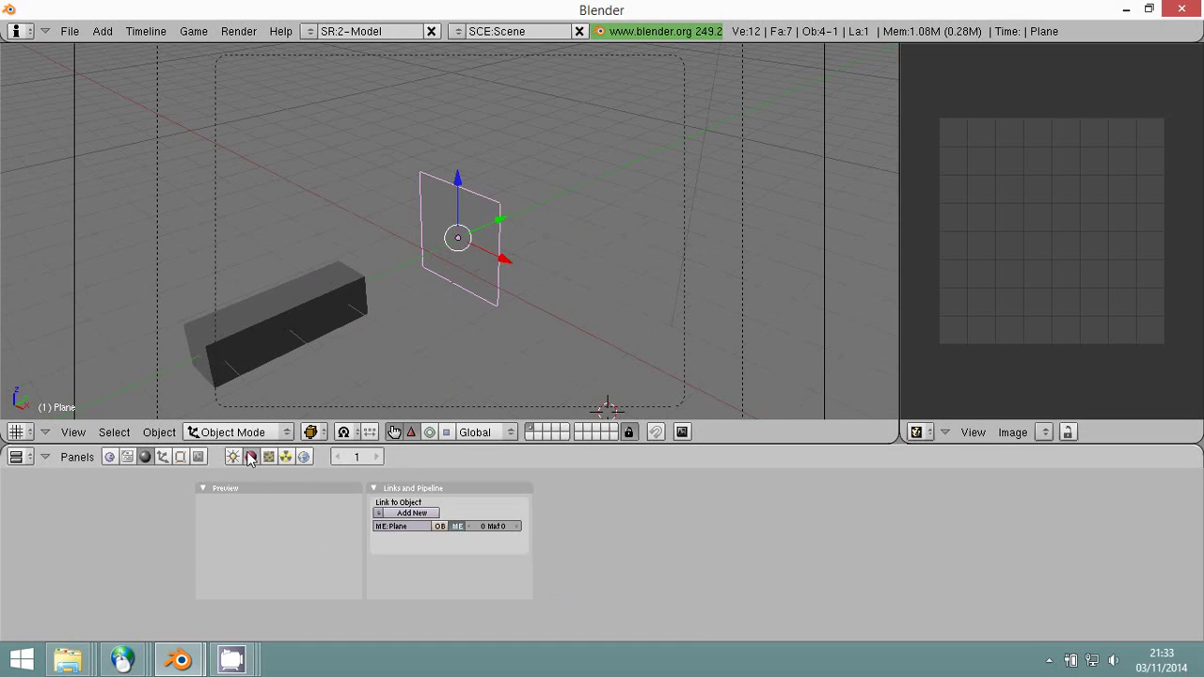
# Give the plane new material Material.001 in muted pinkish red (R 0.508, G 0.410, B 0.410).
pyautogui.click(415, 515)
pyautogui.click(561, 557)
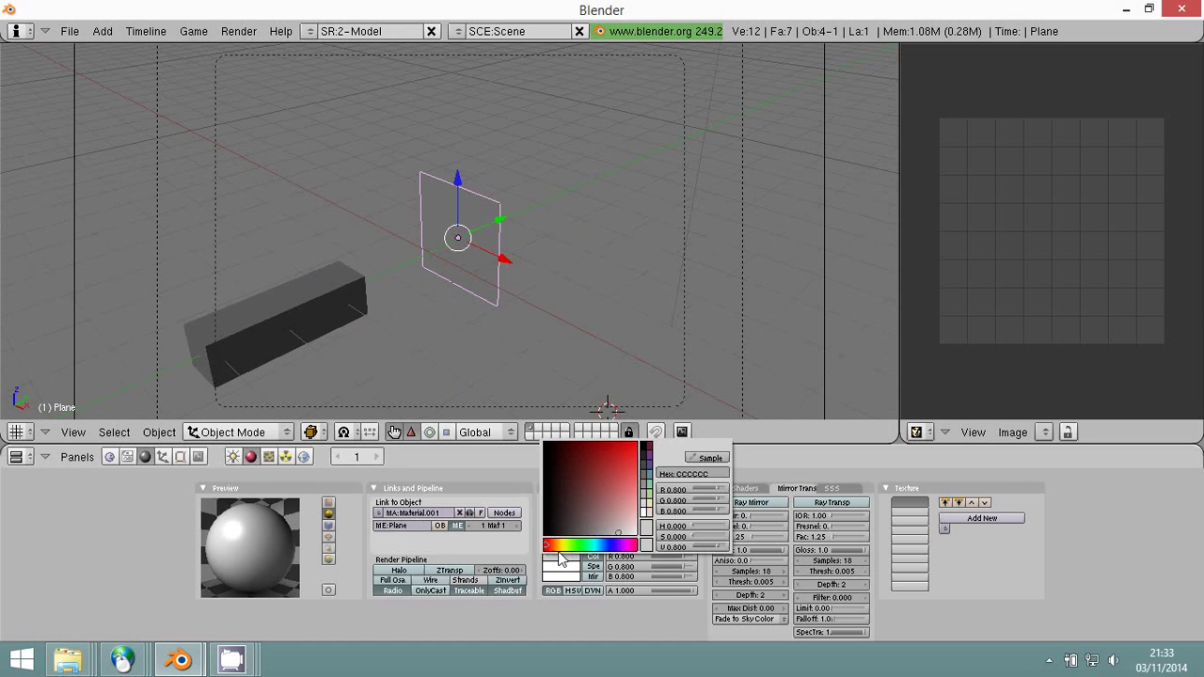
pyautogui.click(608, 462)
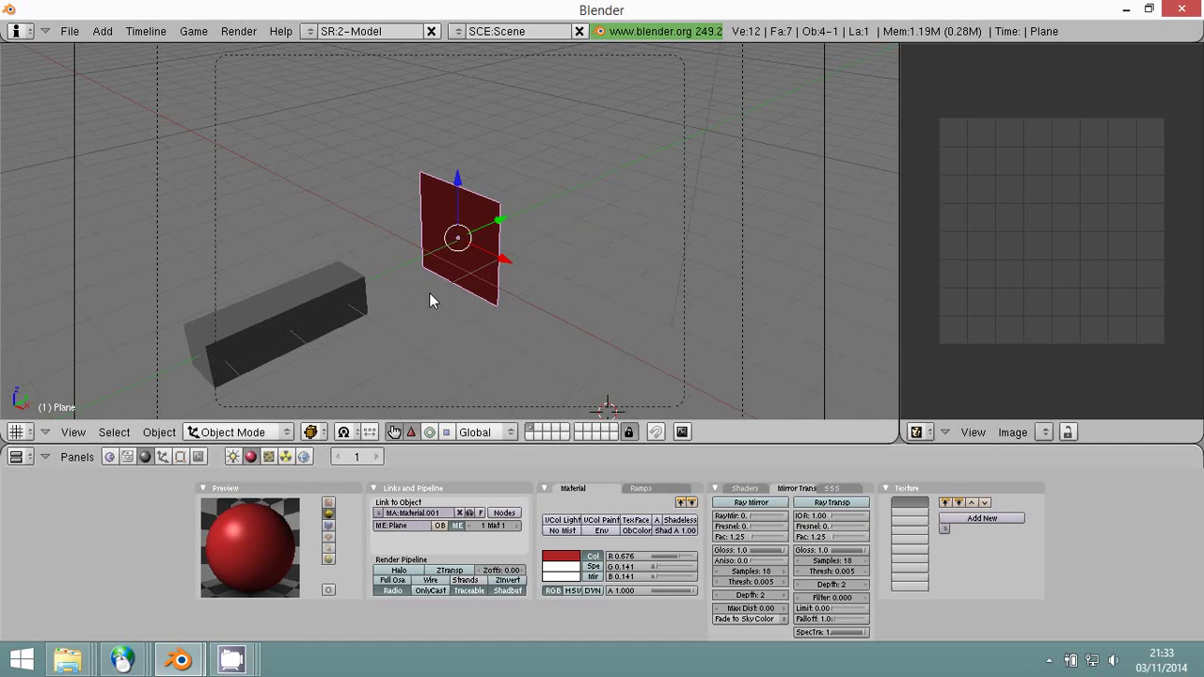
pyautogui.click(570, 562)
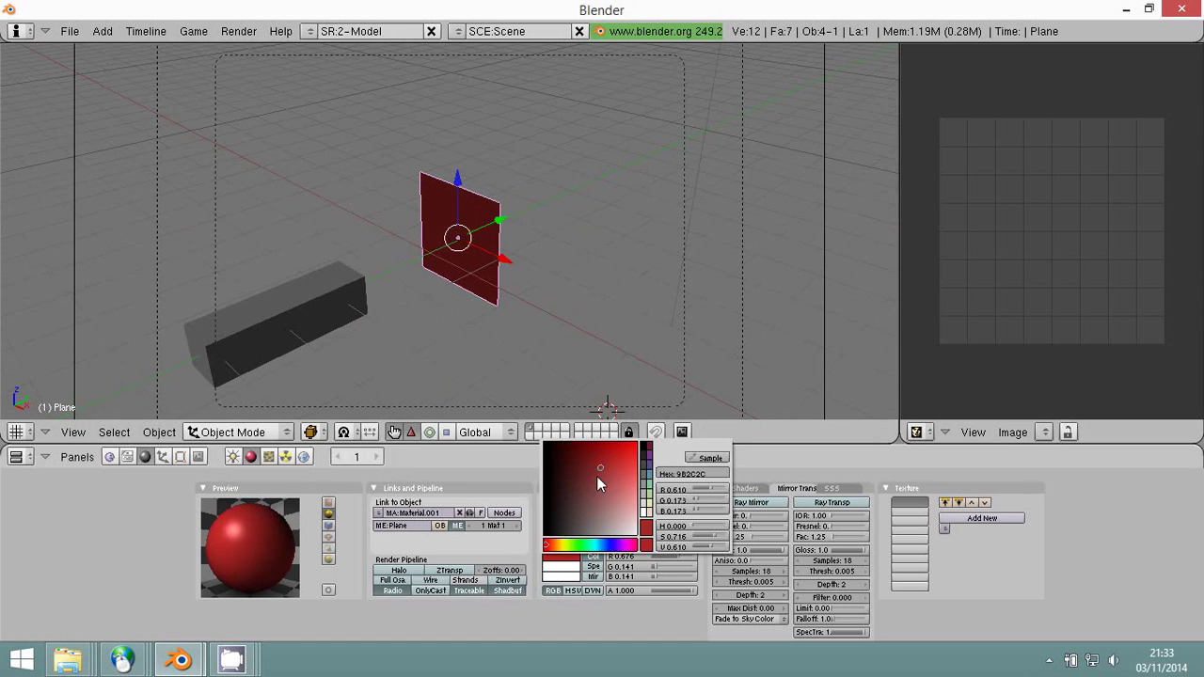
pyautogui.moveTo(597, 476); pyautogui.dragTo(591, 511)
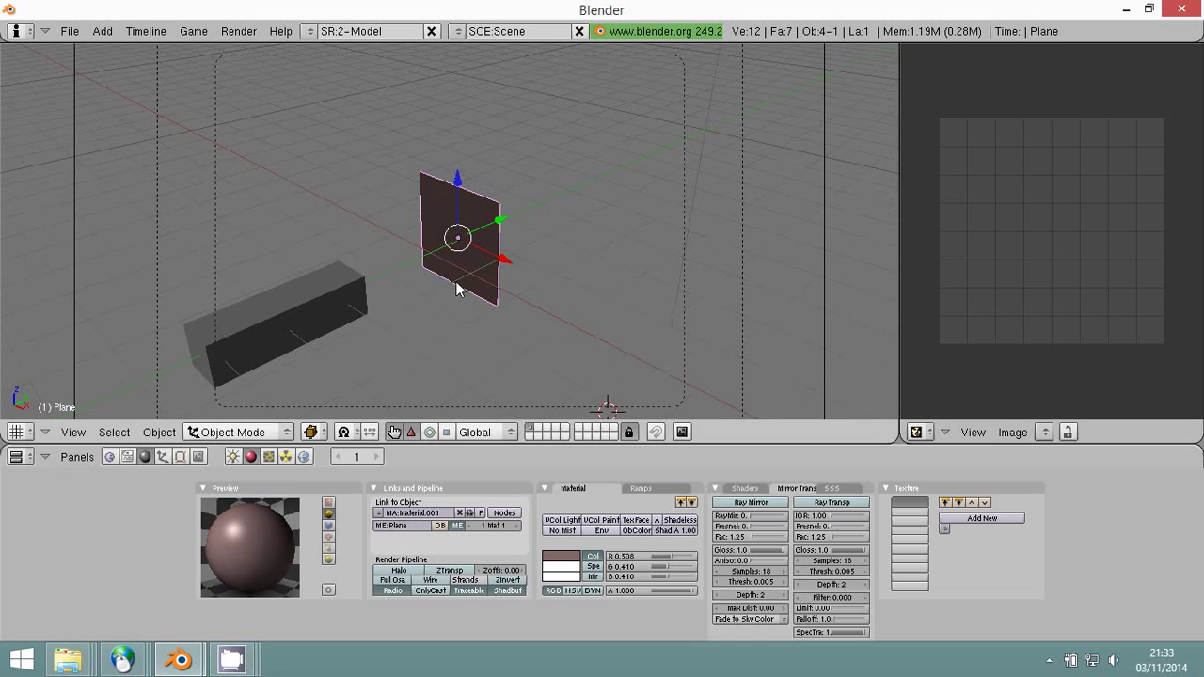
pyautogui.click(268, 456)
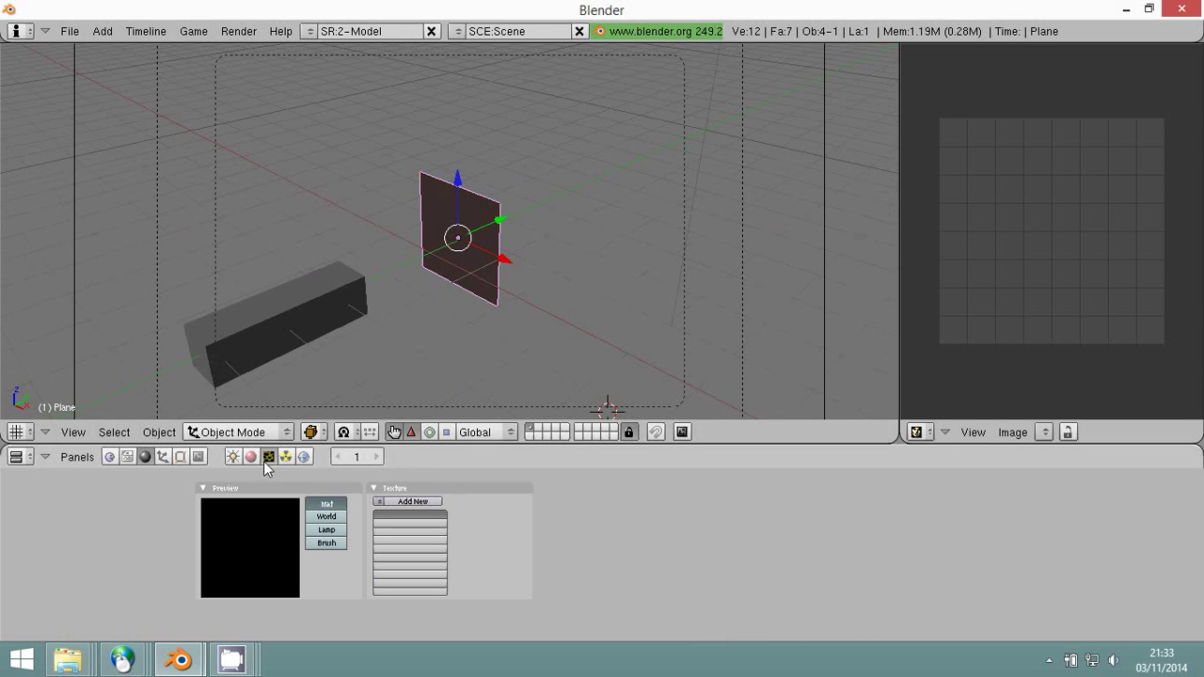
# Add texture Tex.001 to the plane's material and set its type to Image.
pyautogui.click(408, 504)
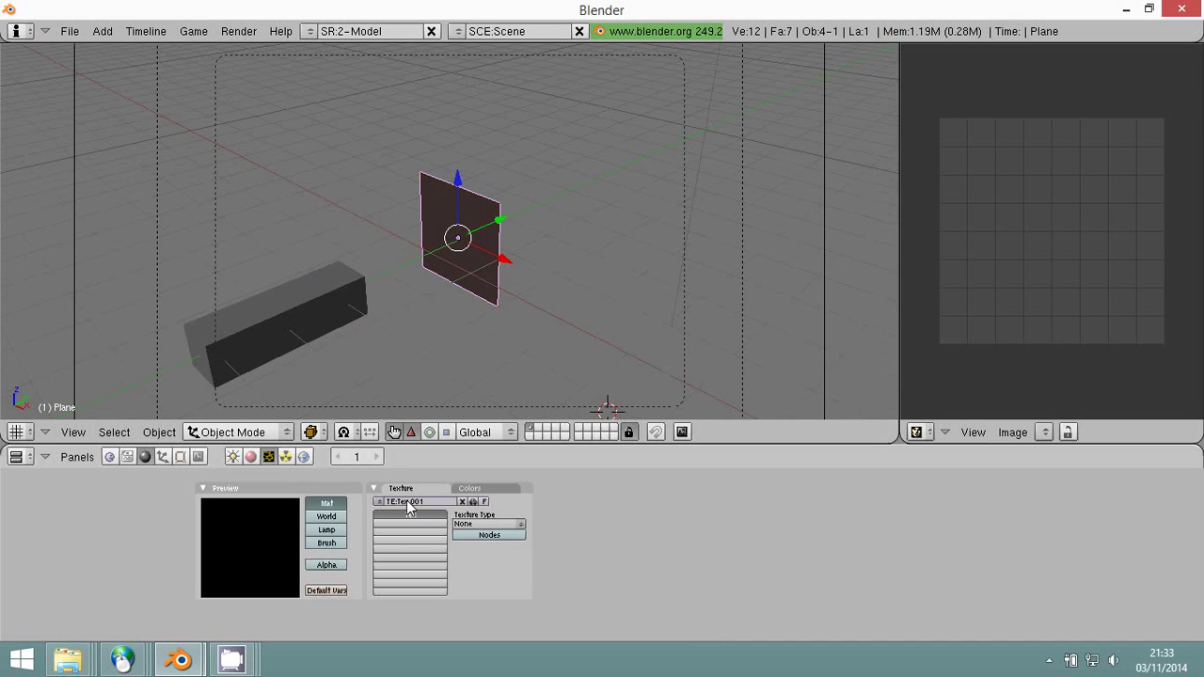
pyautogui.click(523, 528)
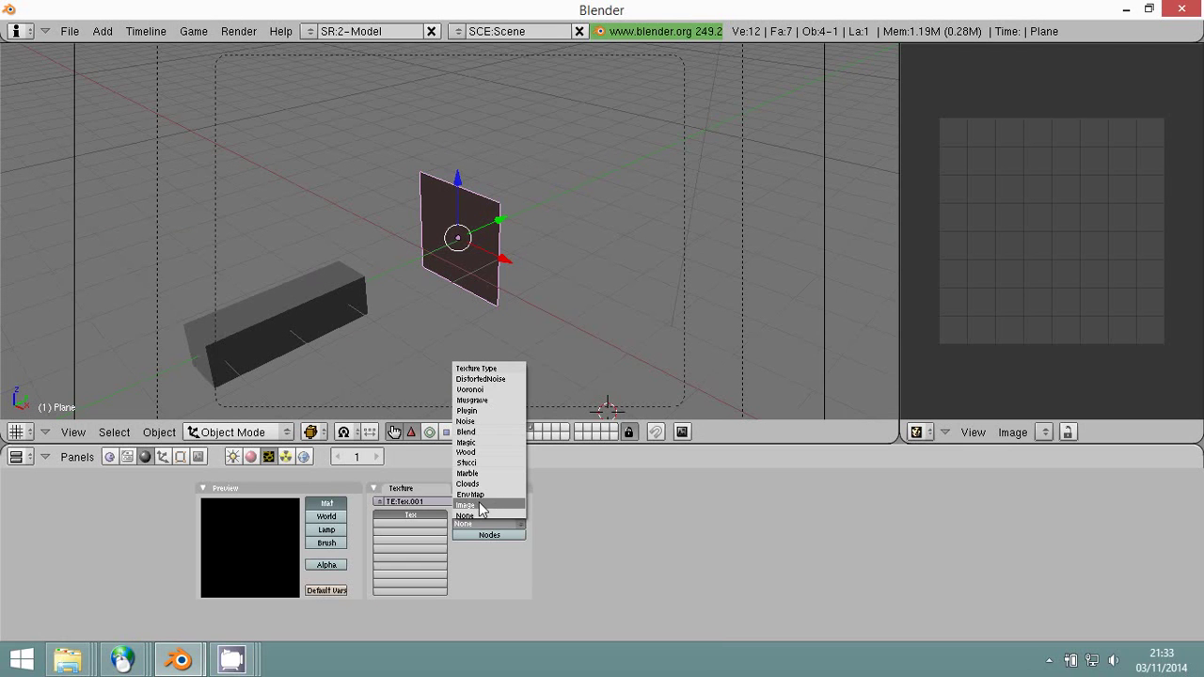
pyautogui.click(489, 516)
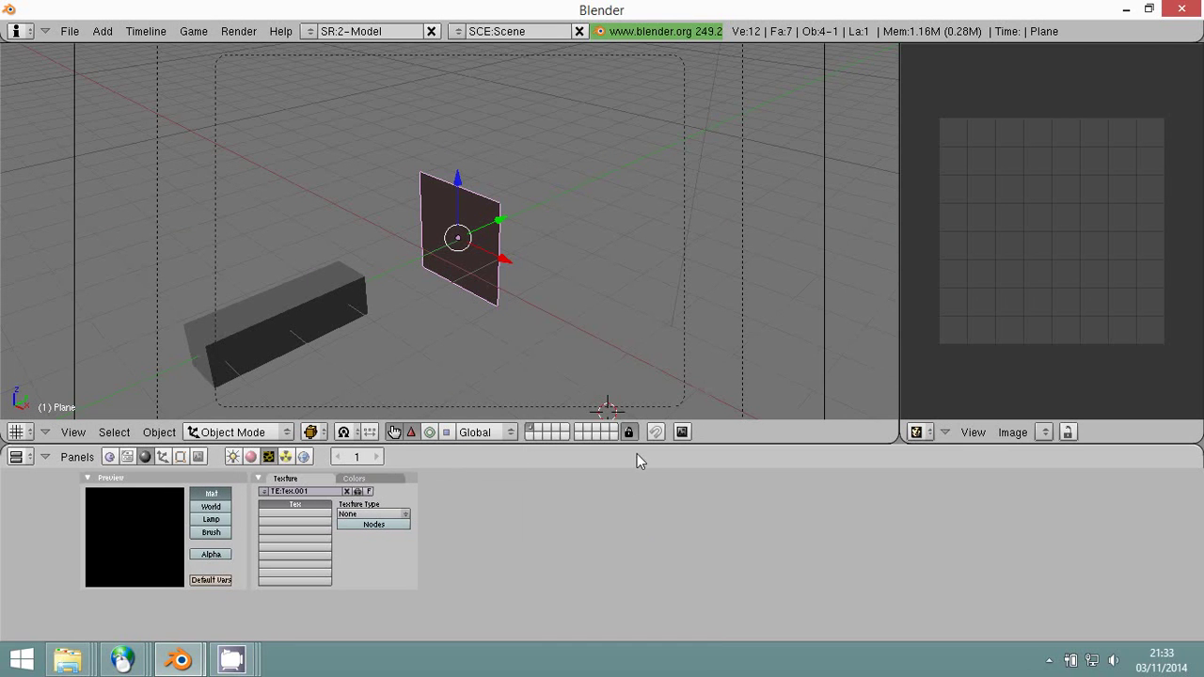
pyautogui.moveTo(637, 443); pyautogui.dragTo(661, 334)
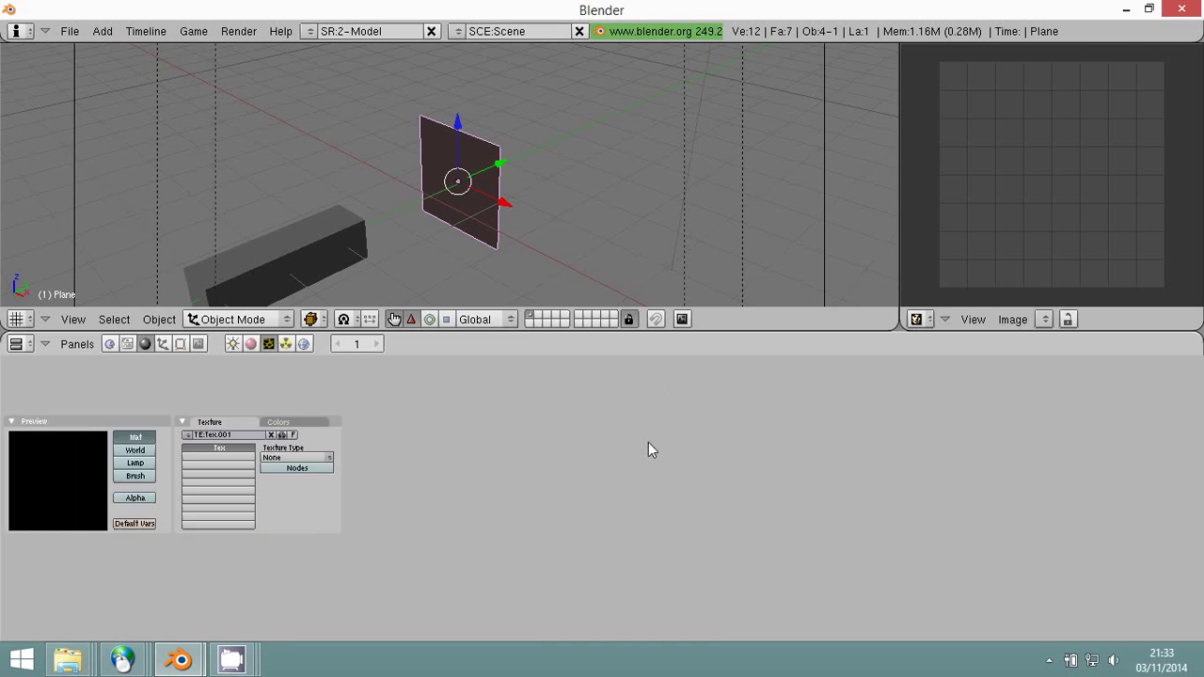
pyautogui.keyDown('ctrl'); pyautogui.scroll(1, 648, 444); pyautogui.keyUp('ctrl')
pyautogui.keyDown('ctrl'); pyautogui.scroll(2, 638, 445); pyautogui.keyUp('ctrl')
pyautogui.keyDown('ctrl'); pyautogui.scroll(1, 576, 445); pyautogui.keyUp('ctrl')
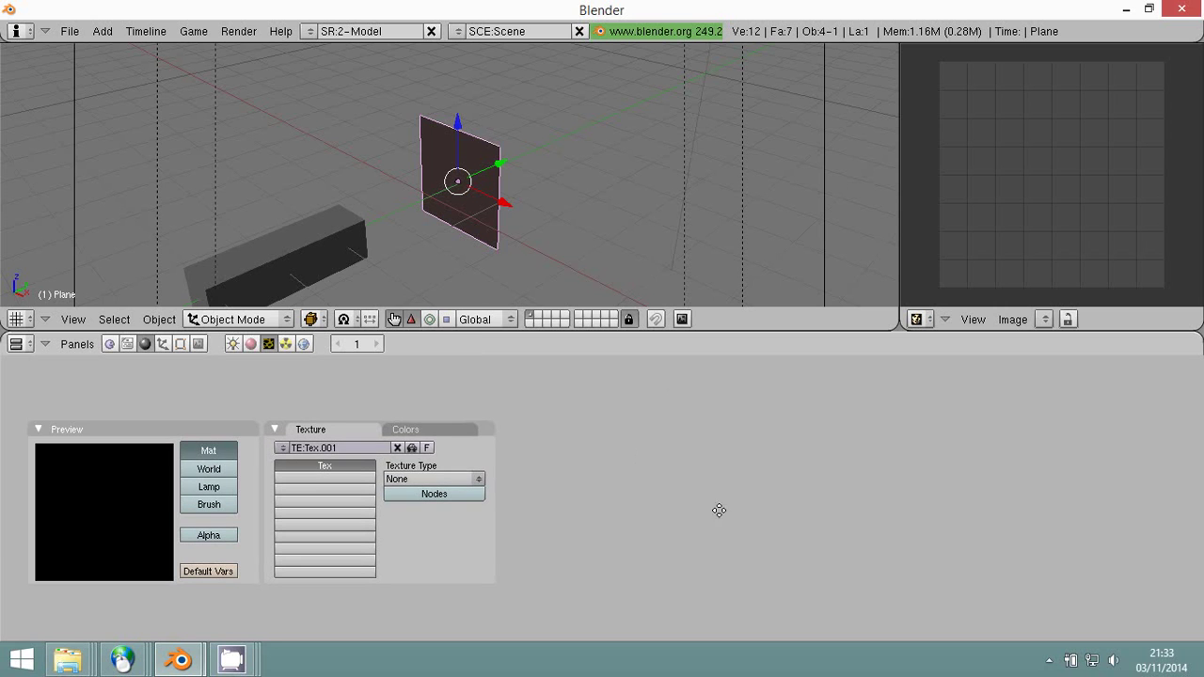
pyautogui.click(426, 477)
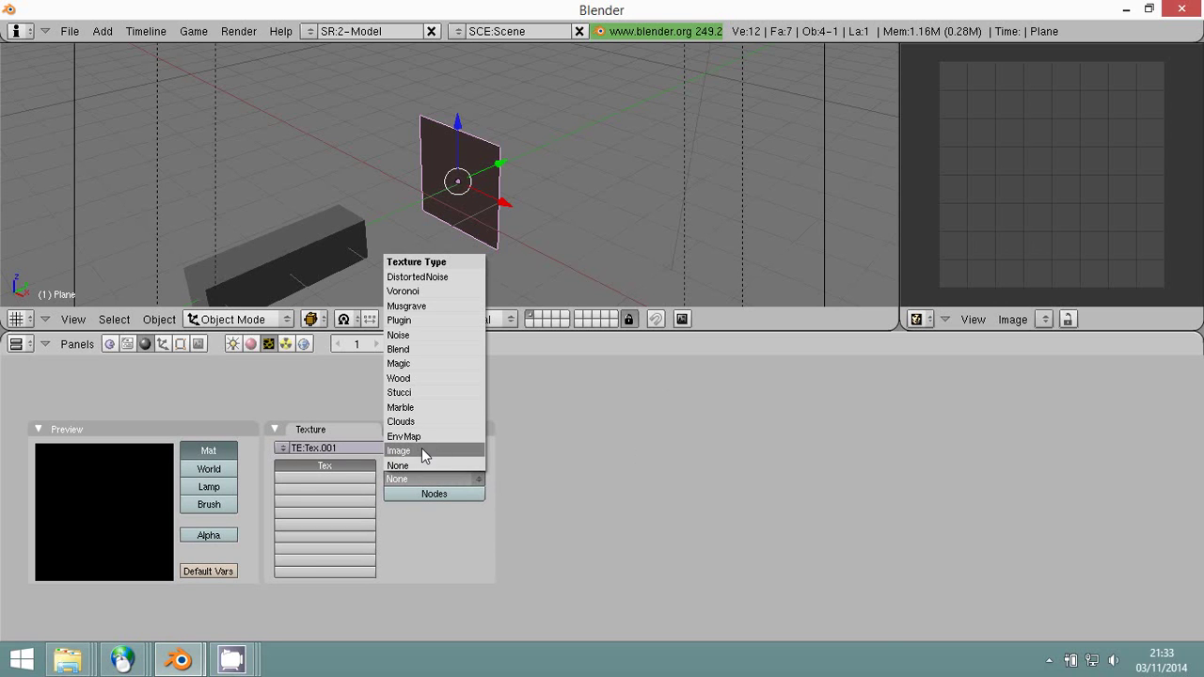
pyautogui.click(425, 449)
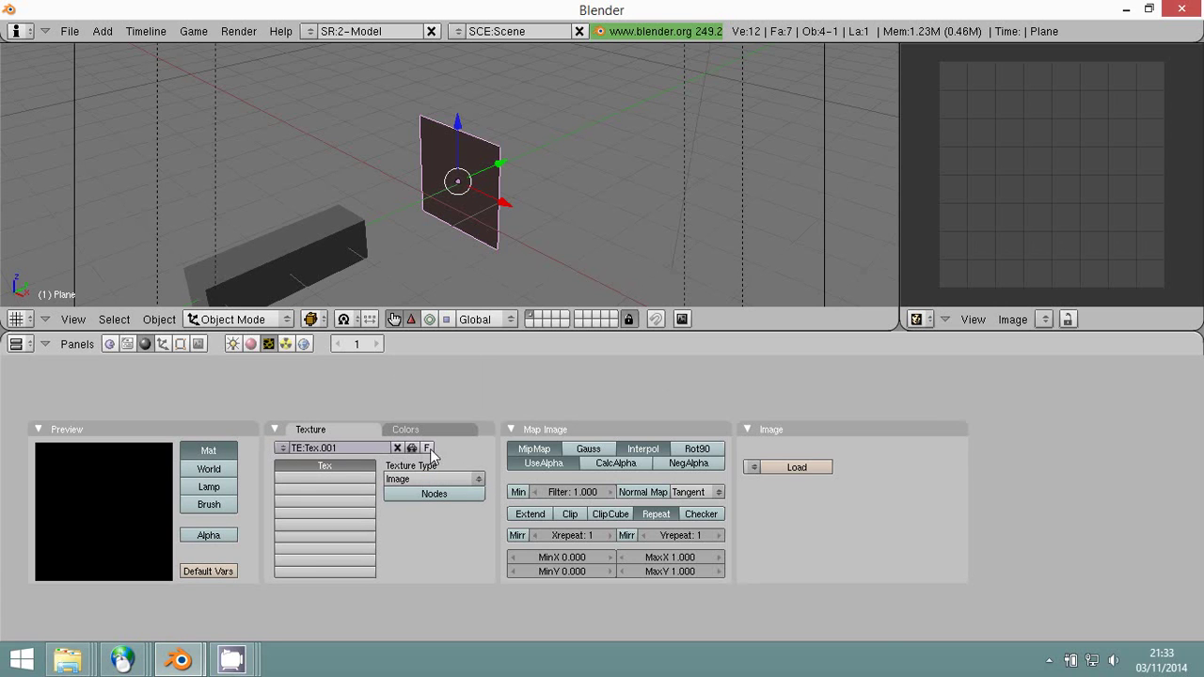
# In the image Load browser, navigate from All Users up to C: and into the user's home folder.
pyautogui.click(786, 466)
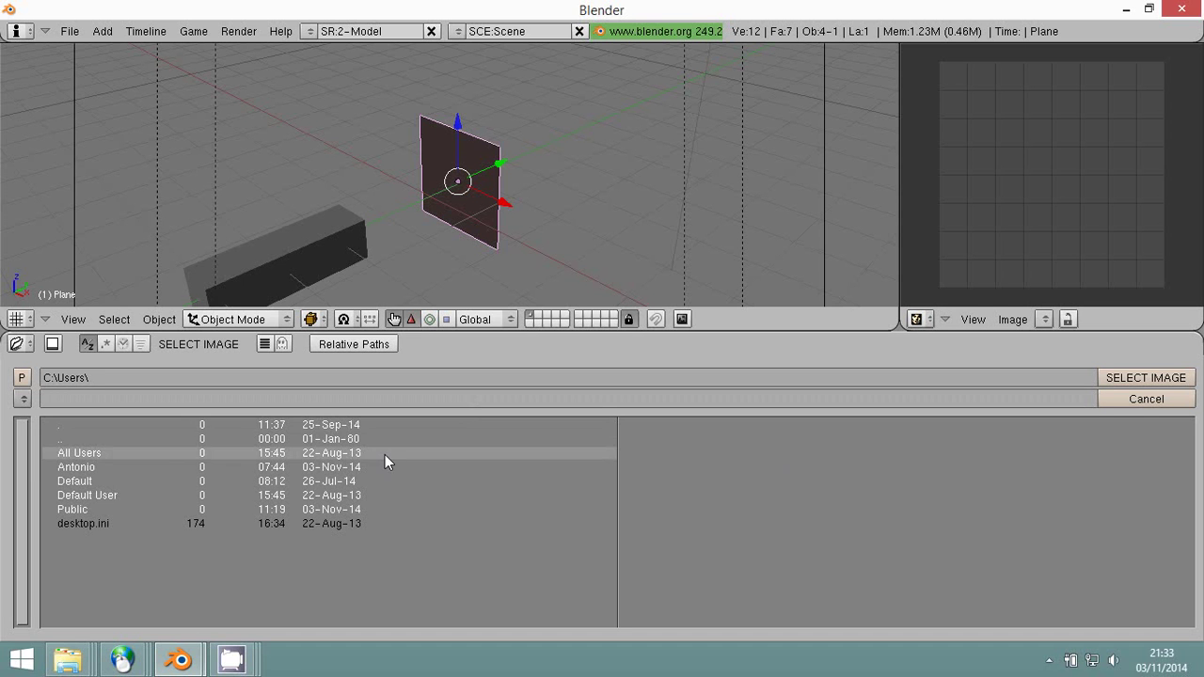
pyautogui.click(82, 458)
pyautogui.scroll(-3, 109, 504)
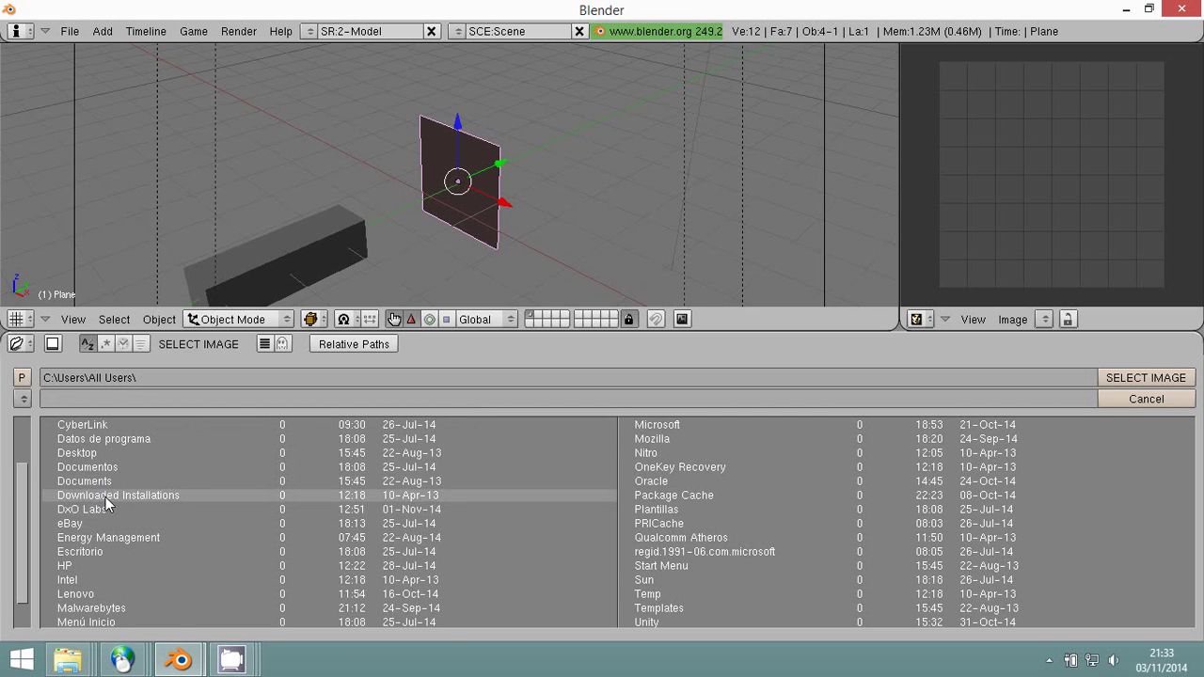
pyautogui.scroll(3, 106, 505)
pyautogui.click(68, 439)
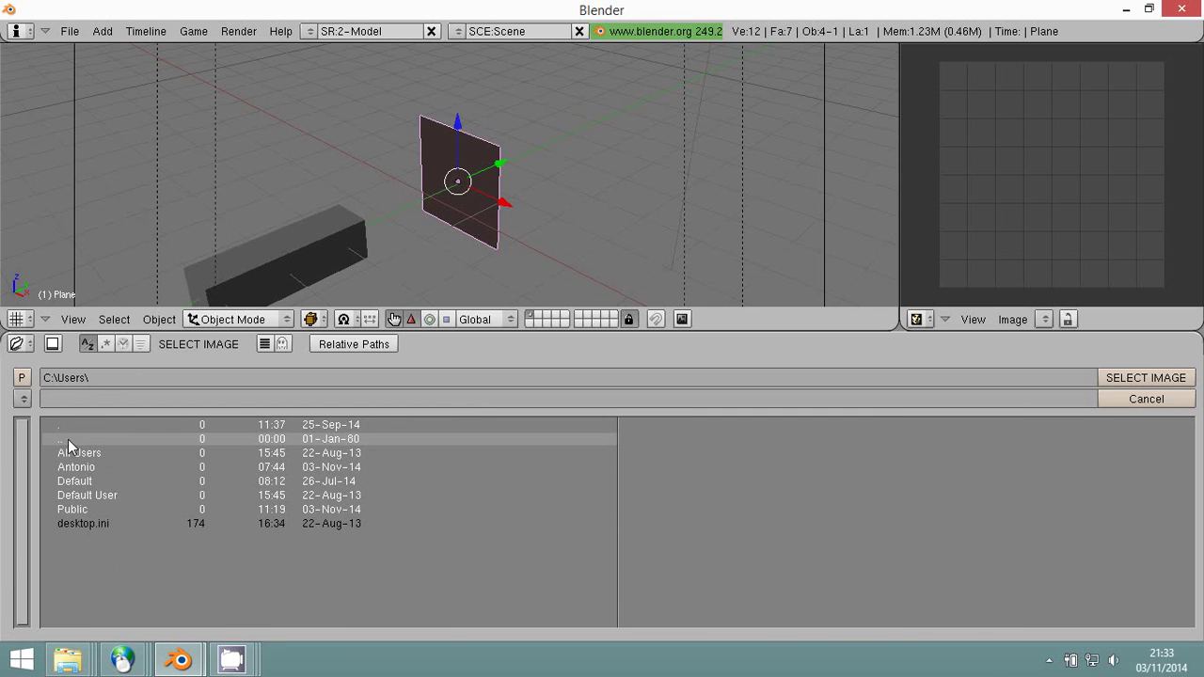
pyautogui.click(68, 439)
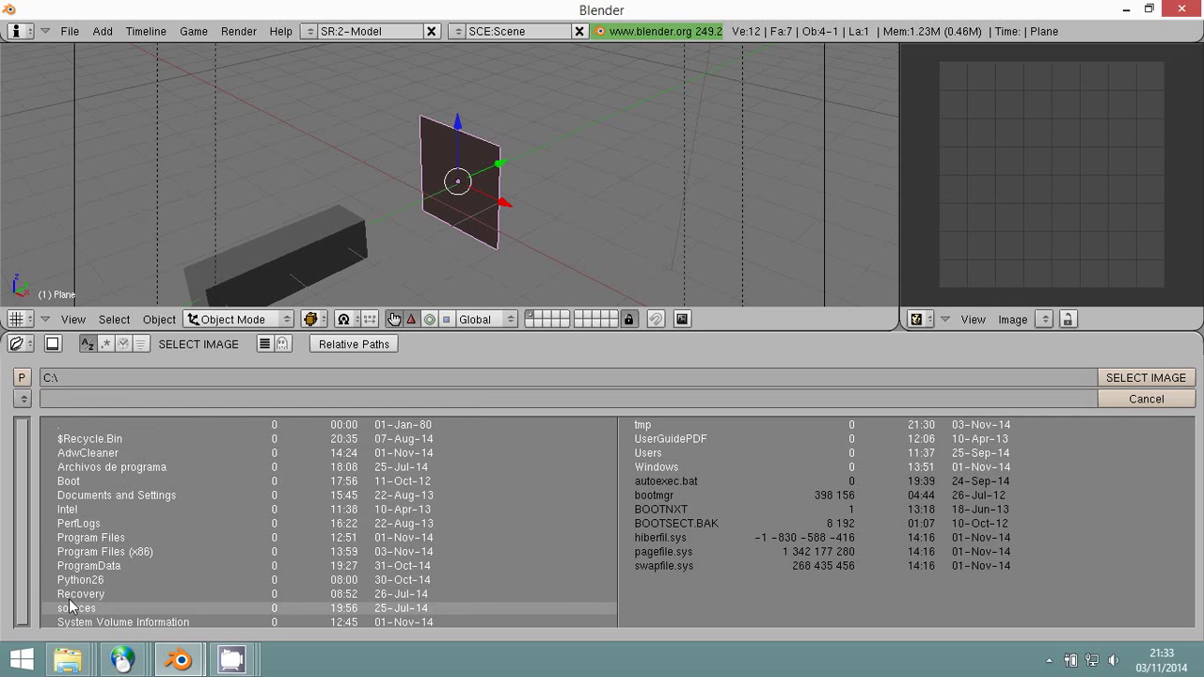
pyautogui.click(632, 454)
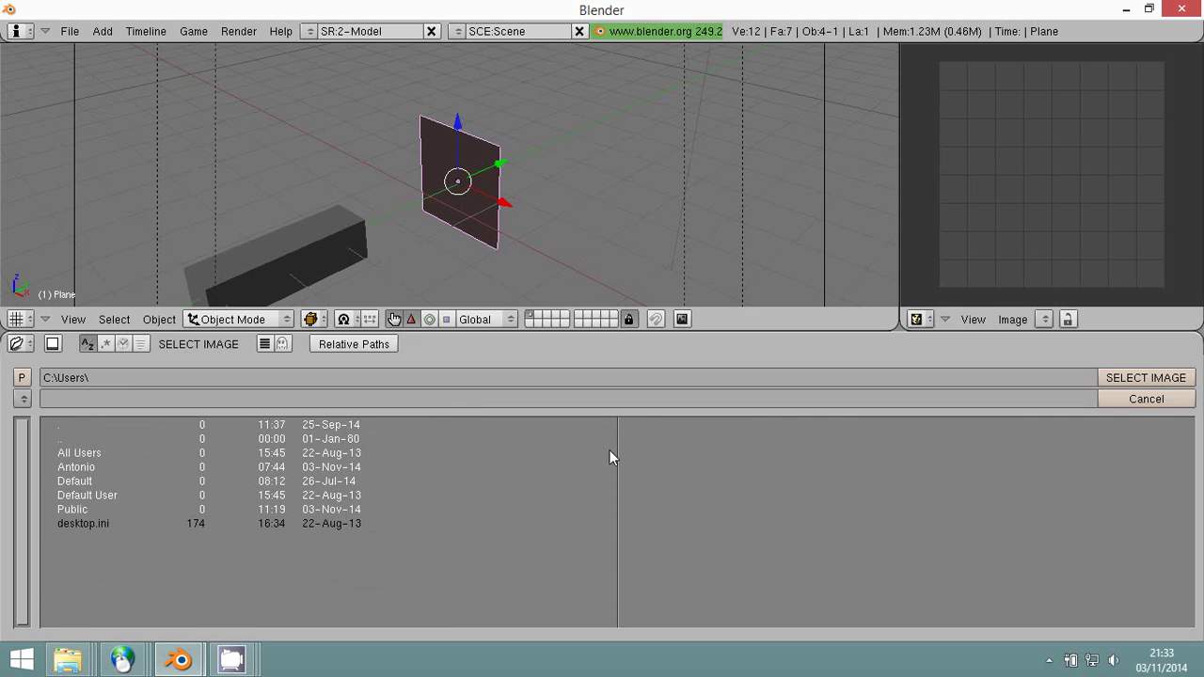
pyautogui.click(75, 468)
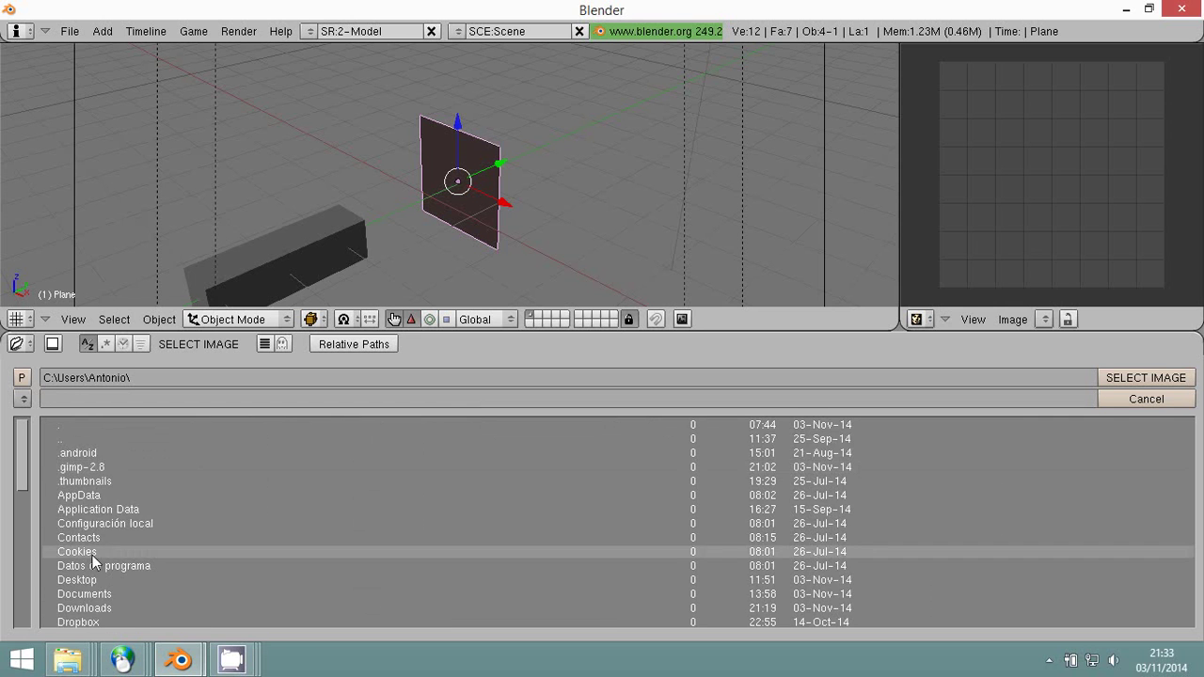
pyautogui.scroll(-3, 99, 553)
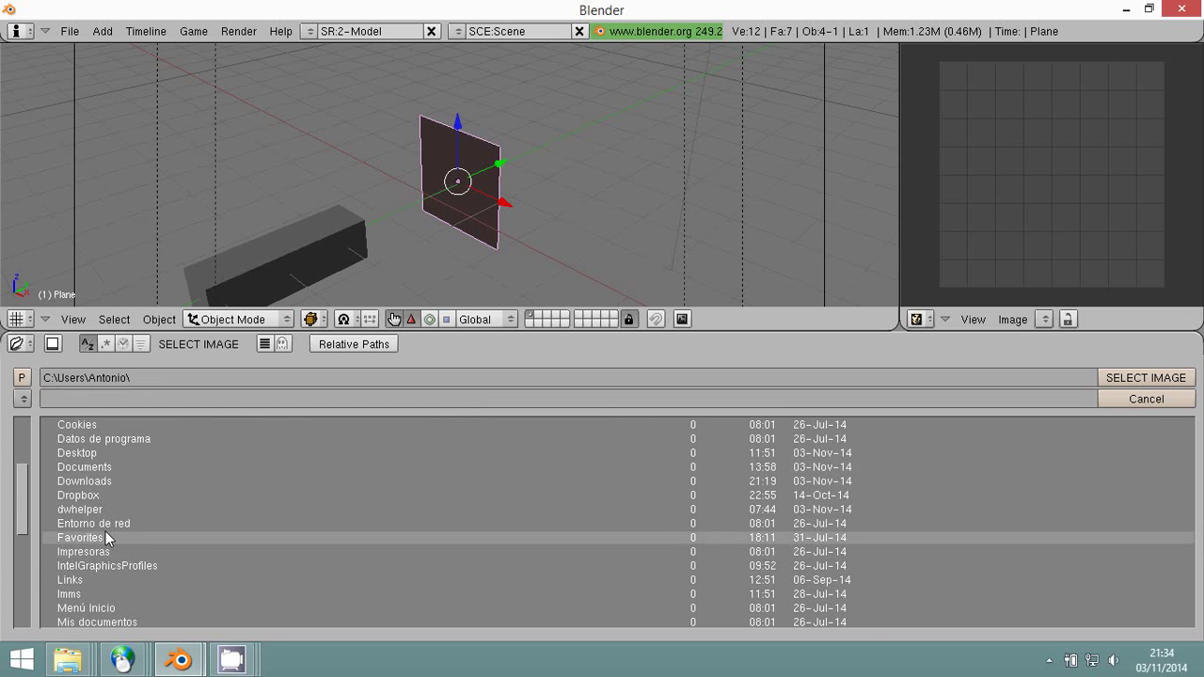
pyautogui.scroll(-2, 106, 533)
# Load image00.png from Pictures > Muzzle Flash pack > Muzzle Flash file 1 > Side into the texture.
pyautogui.doubleClick(94, 583)
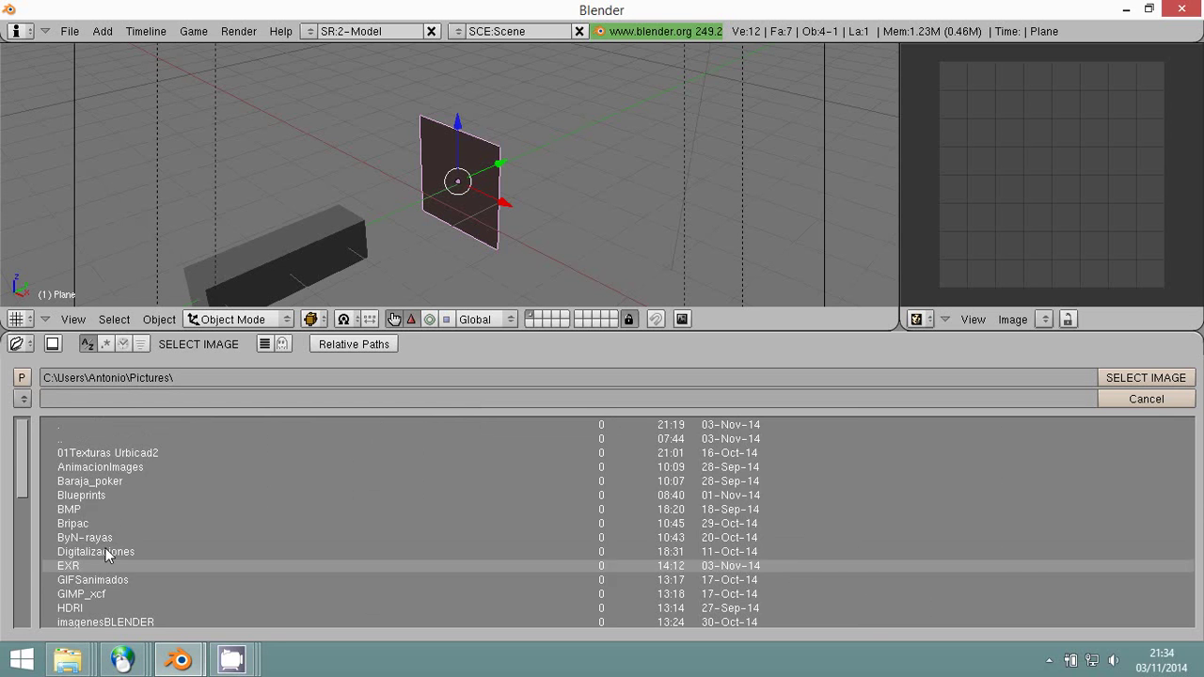
pyautogui.scroll(-2, 108, 555)
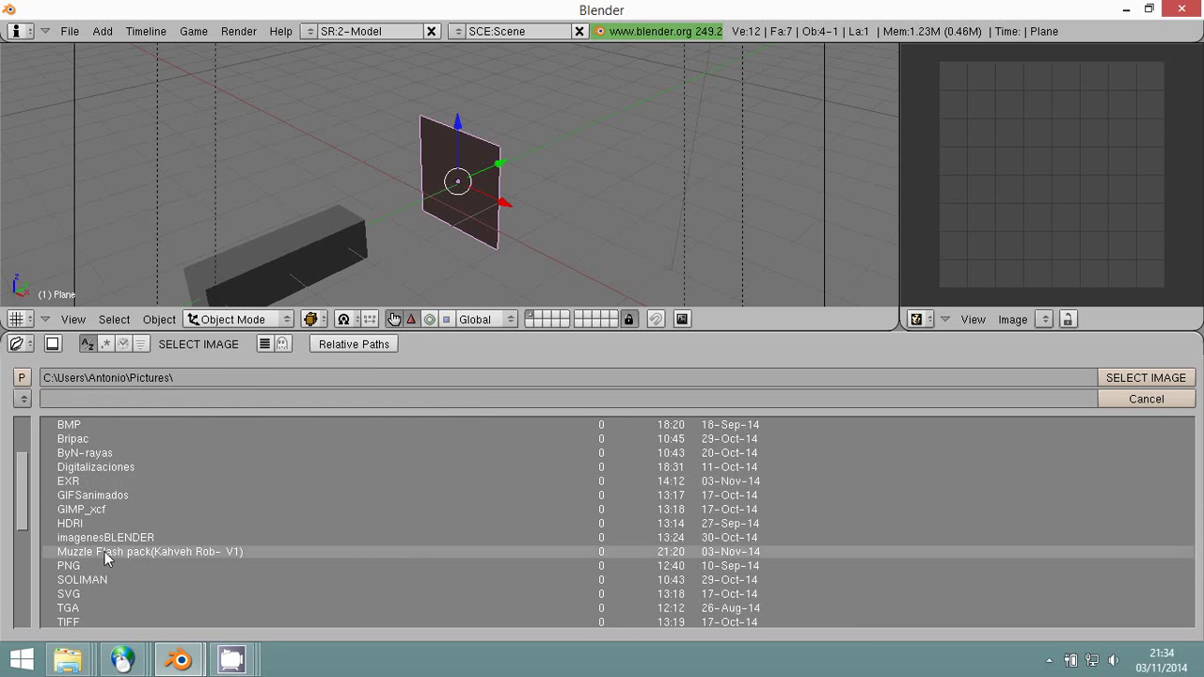
pyautogui.doubleClick(112, 551)
pyautogui.doubleClick(117, 483)
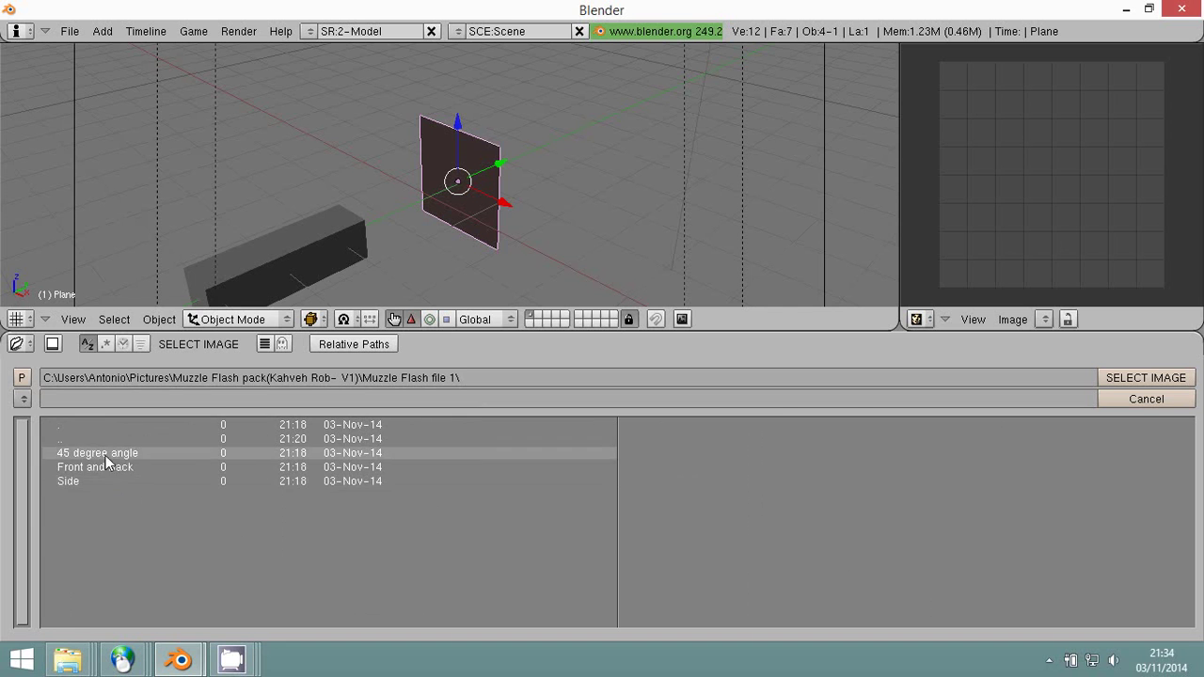
pyautogui.doubleClick(82, 480)
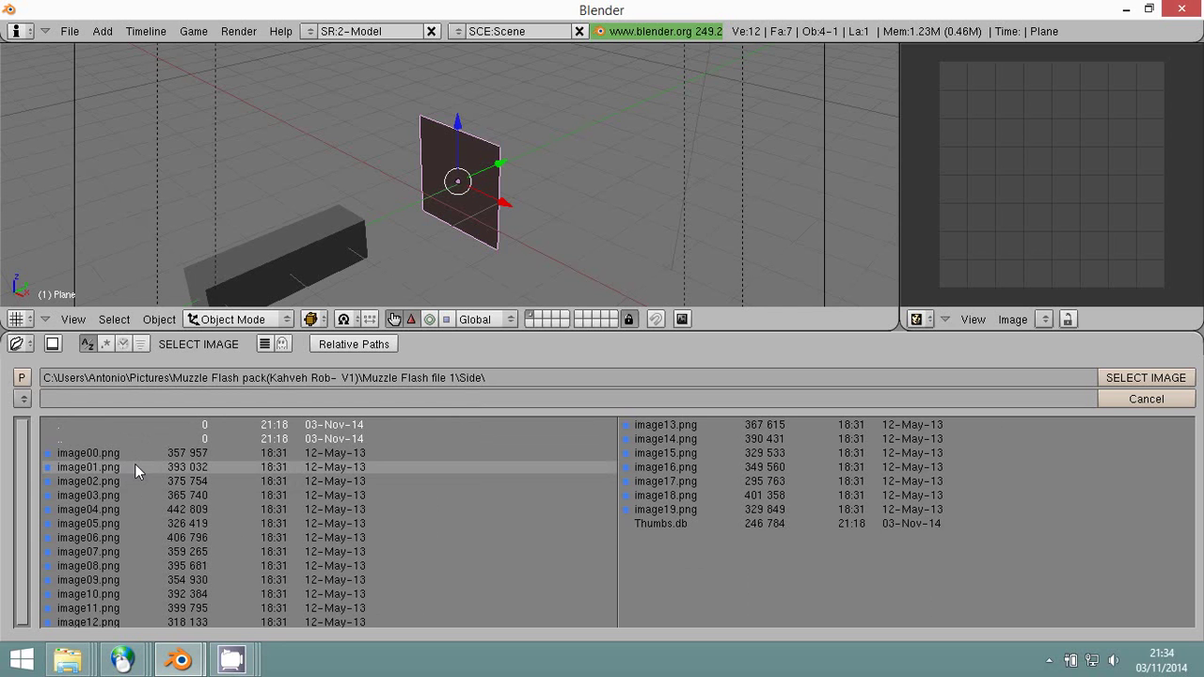
pyautogui.click(86, 454)
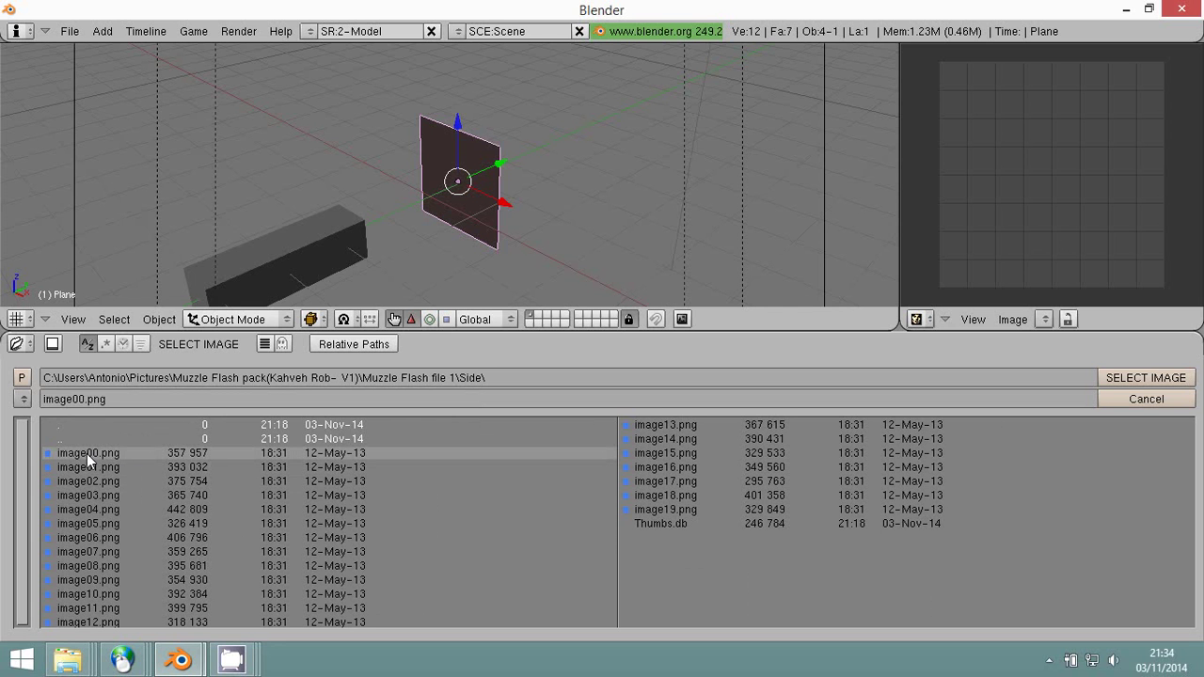
pyautogui.click(1147, 379)
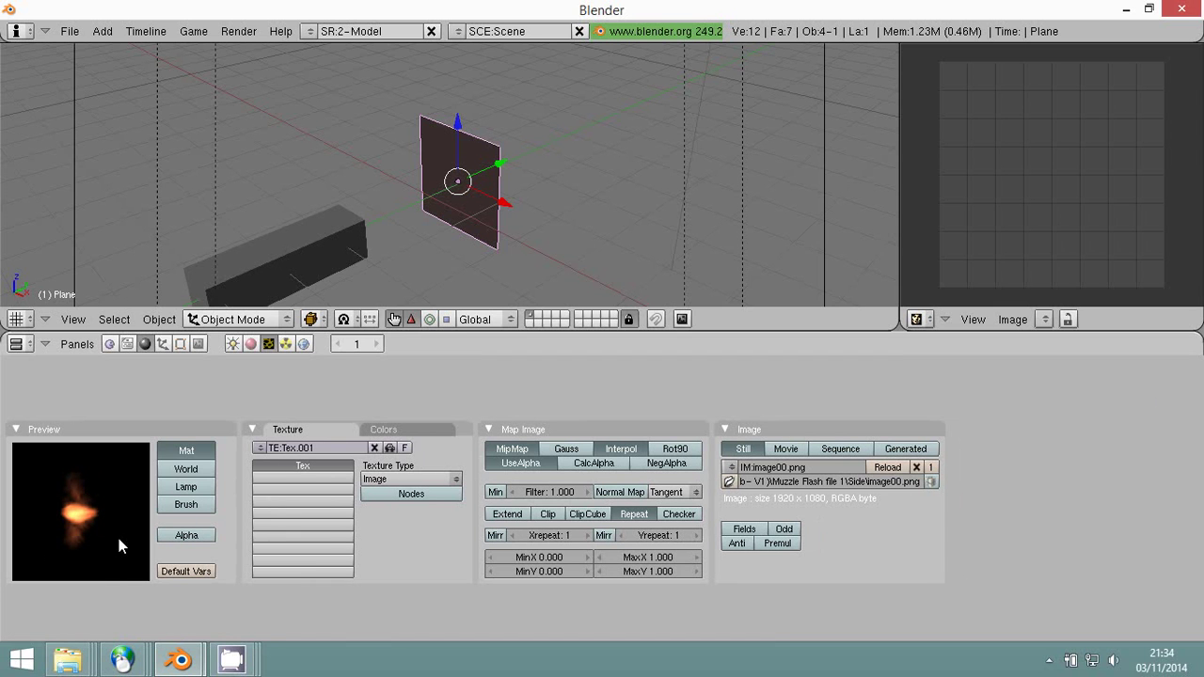
pyautogui.click(1043, 320)
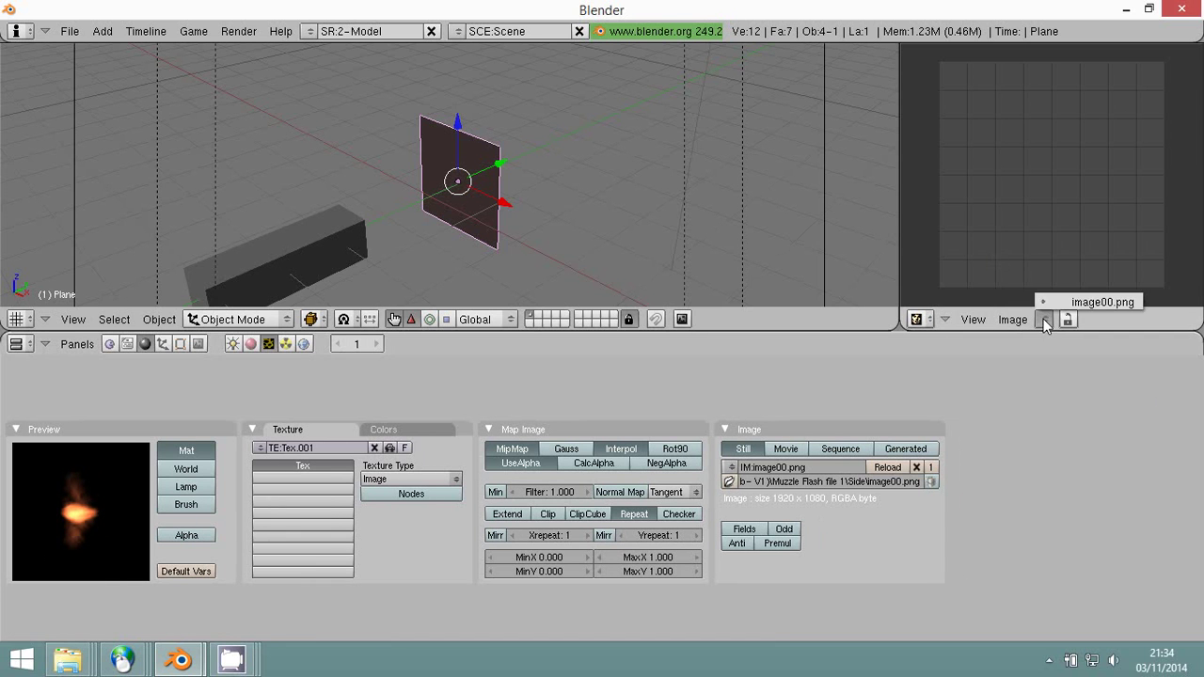
pyautogui.click(1046, 318)
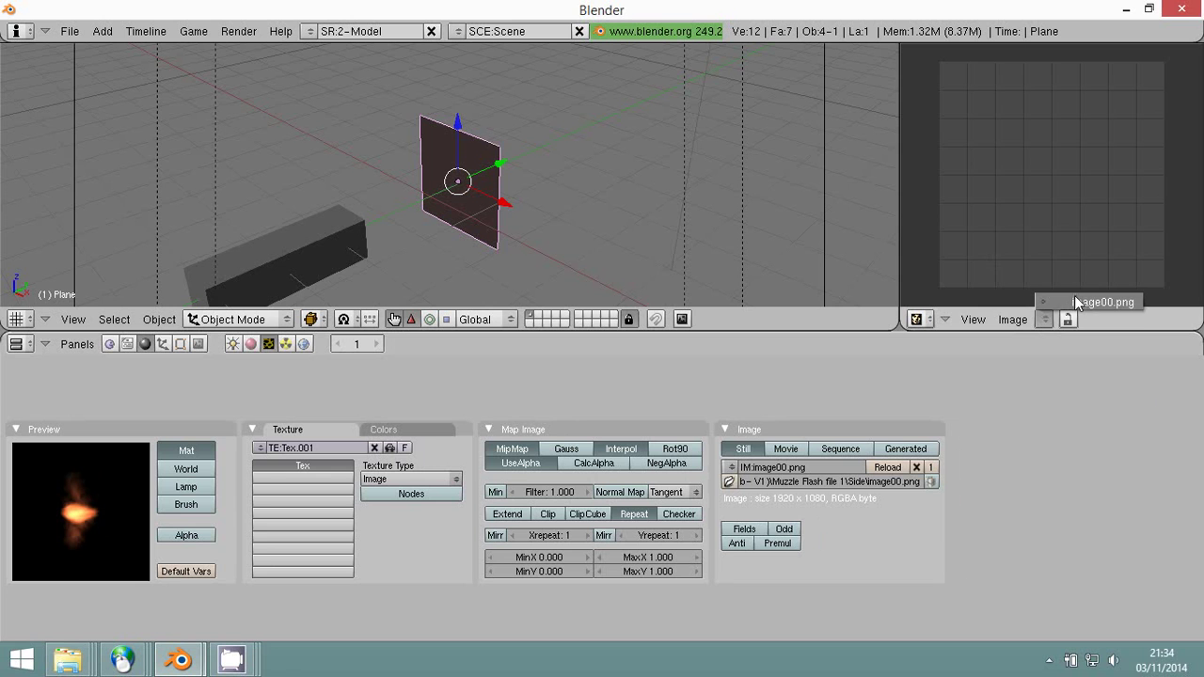
# Show image00.png in the image editor and rotate the plane upright in top view.
pyautogui.click(1076, 299)
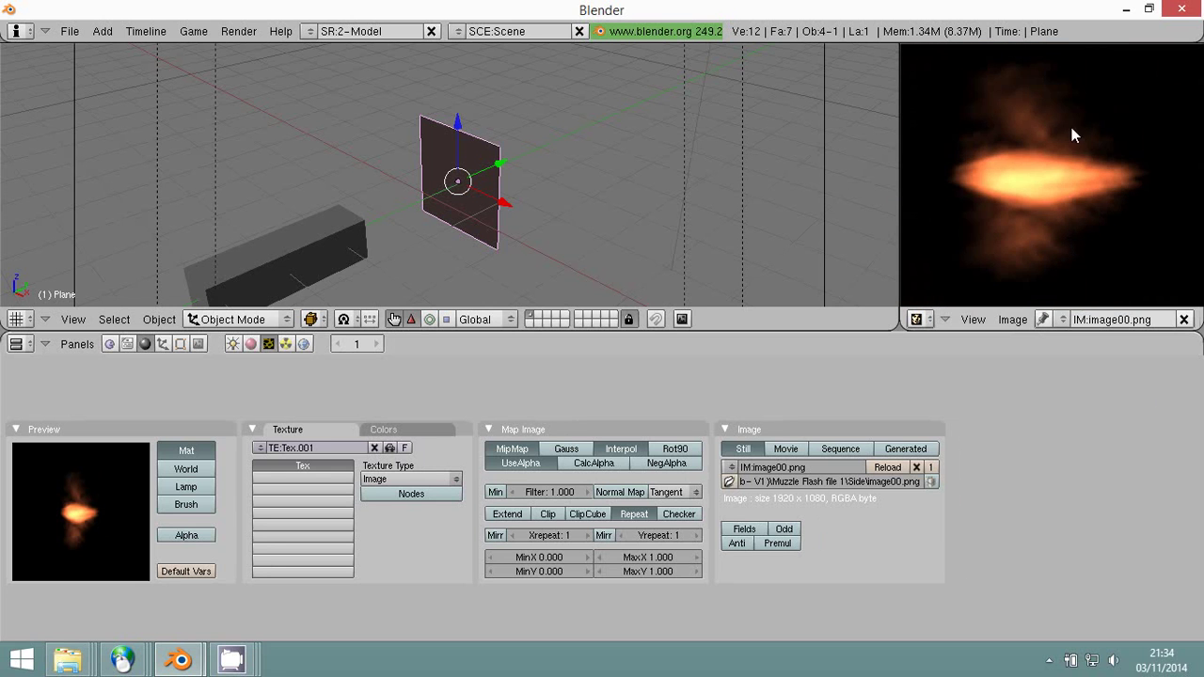
pyautogui.scroll(-5, 1080, 202)
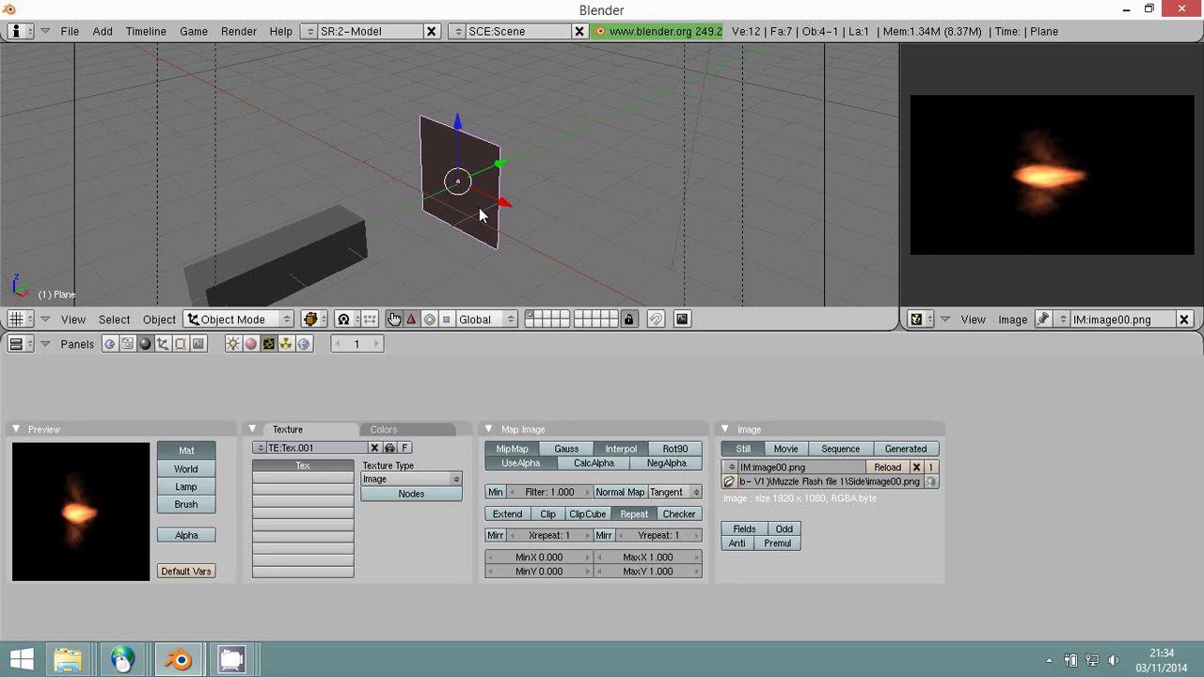
pyautogui.press('KP_7')
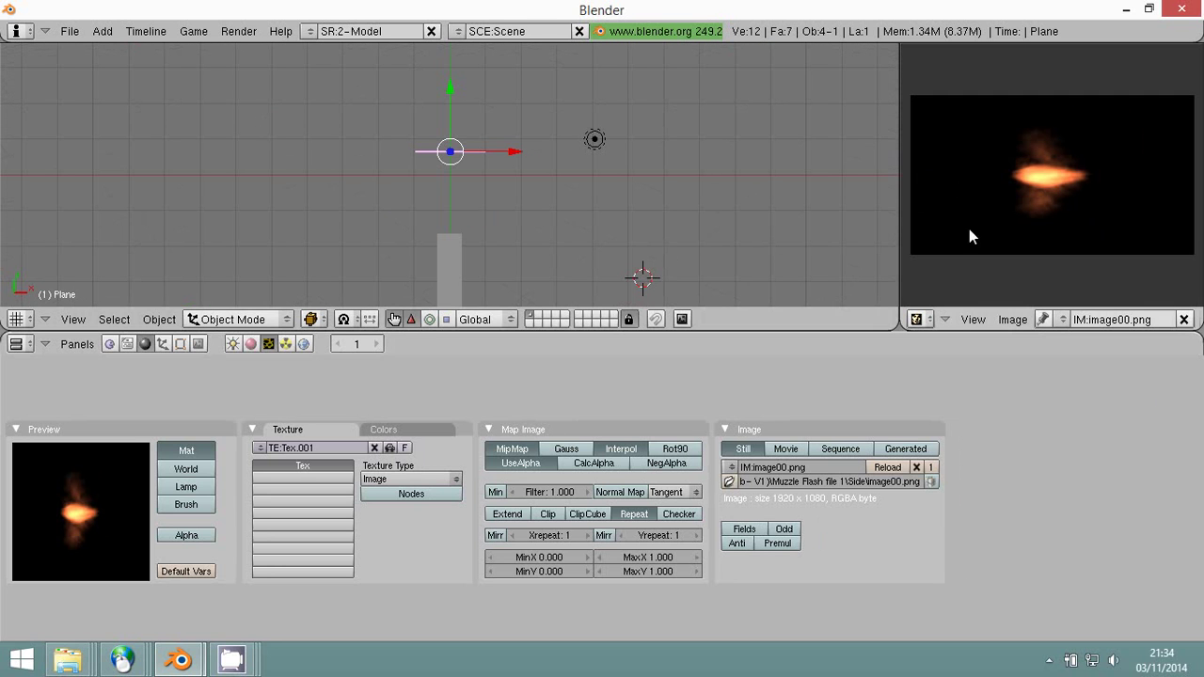
pyautogui.press('r')
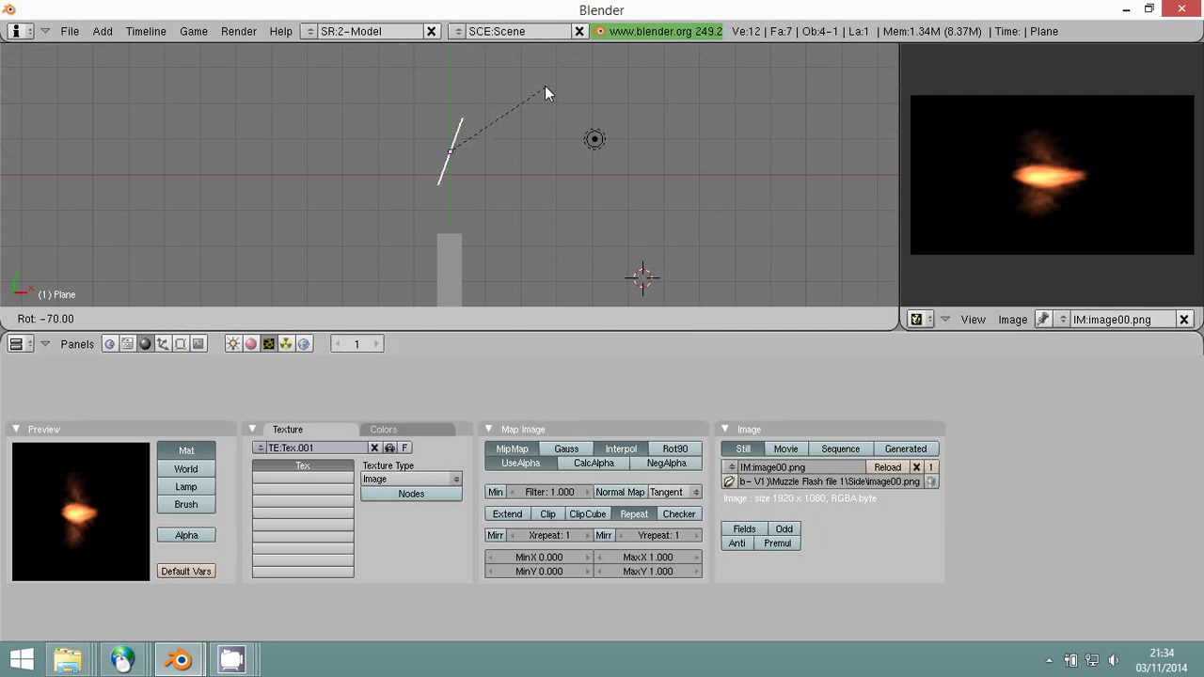
pyautogui.click(498, 83)
# Stretch the plane 2.1025 along Y in perspective view and switch it to Edit Mode.
pyautogui.press('KP_5')
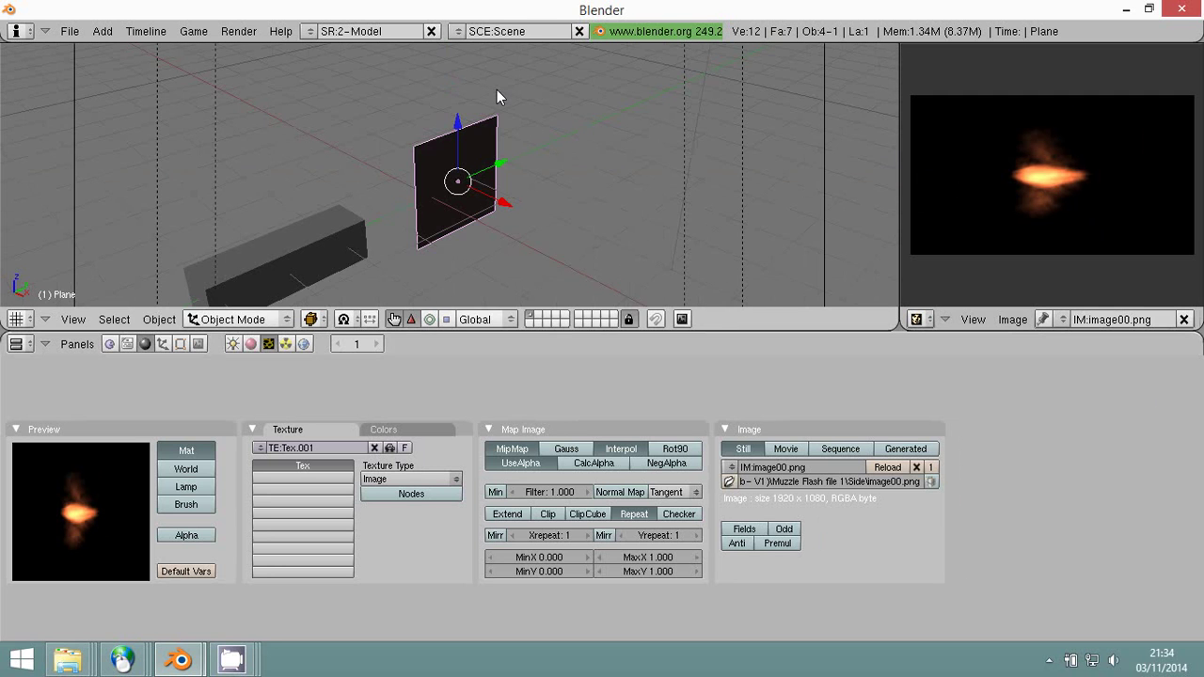
pyautogui.press('s')
pyautogui.press('y')
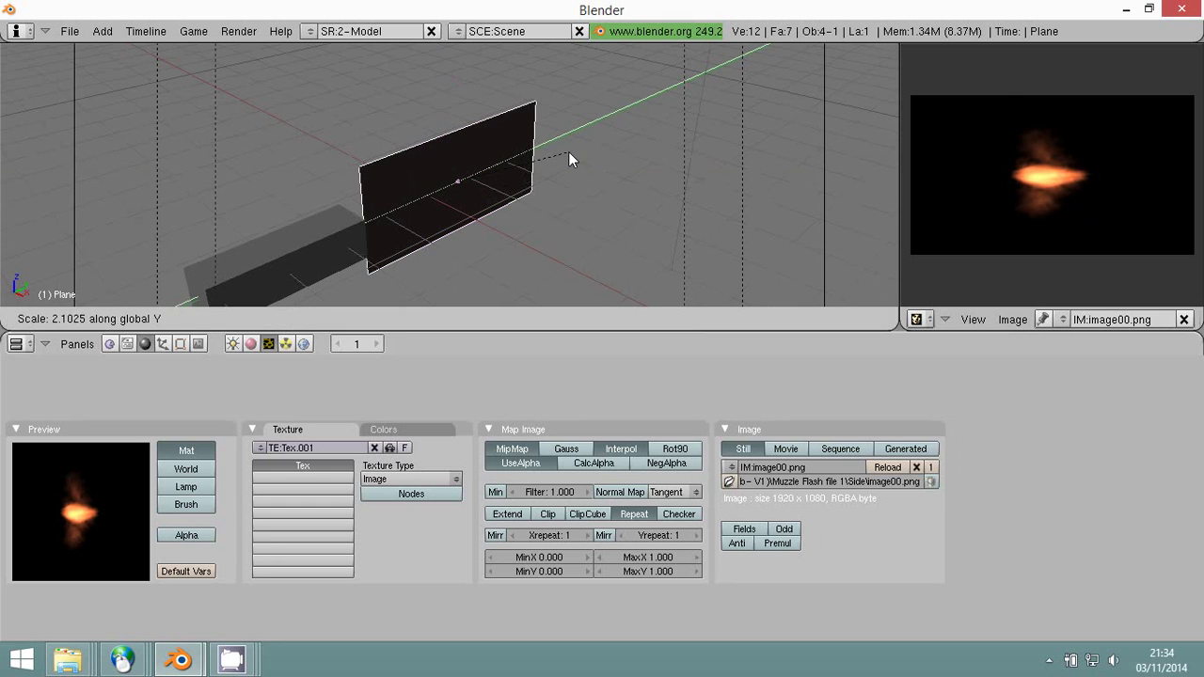
pyautogui.click(570, 152)
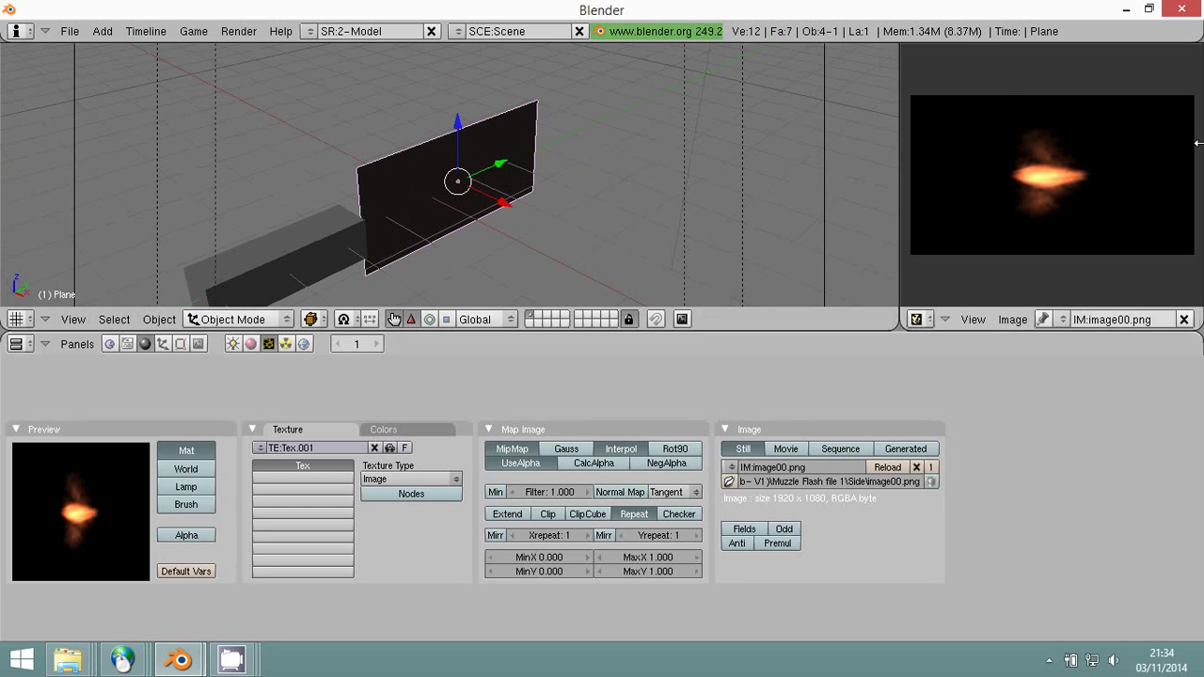
pyautogui.click(231, 319)
pyautogui.click(235, 281)
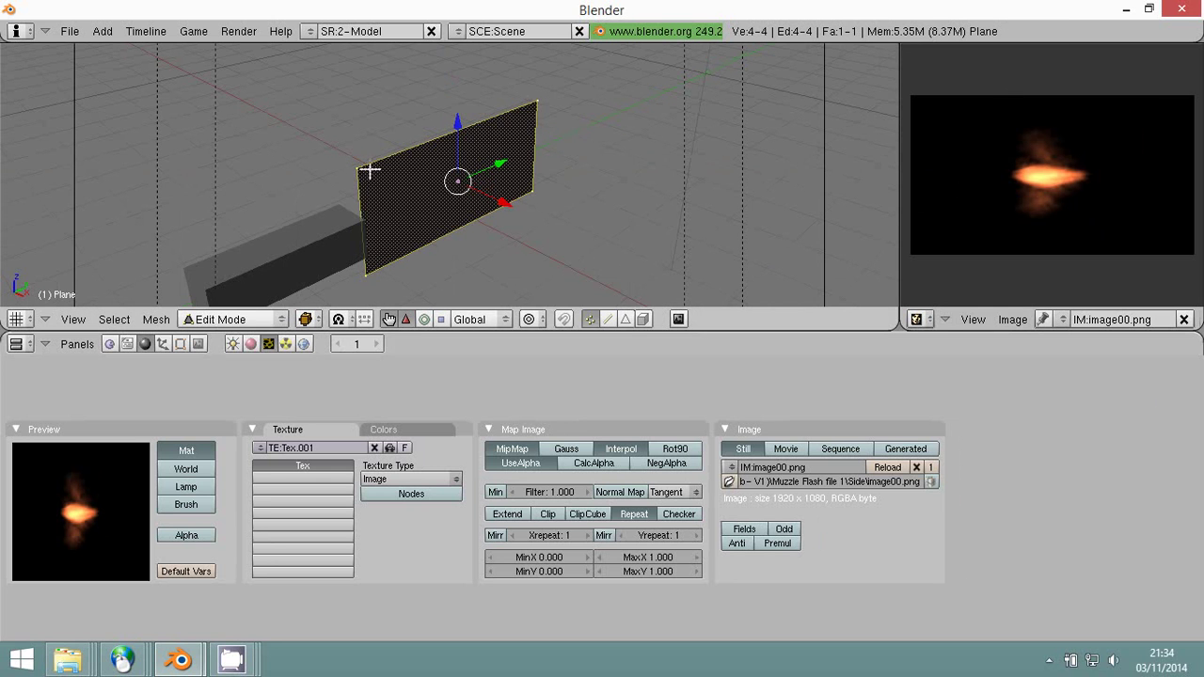
# Unwrap all the plane's faces and slide the UVs horizontally to fit the flame image.
pyautogui.press('a')
pyautogui.press('a')
pyautogui.press('u')
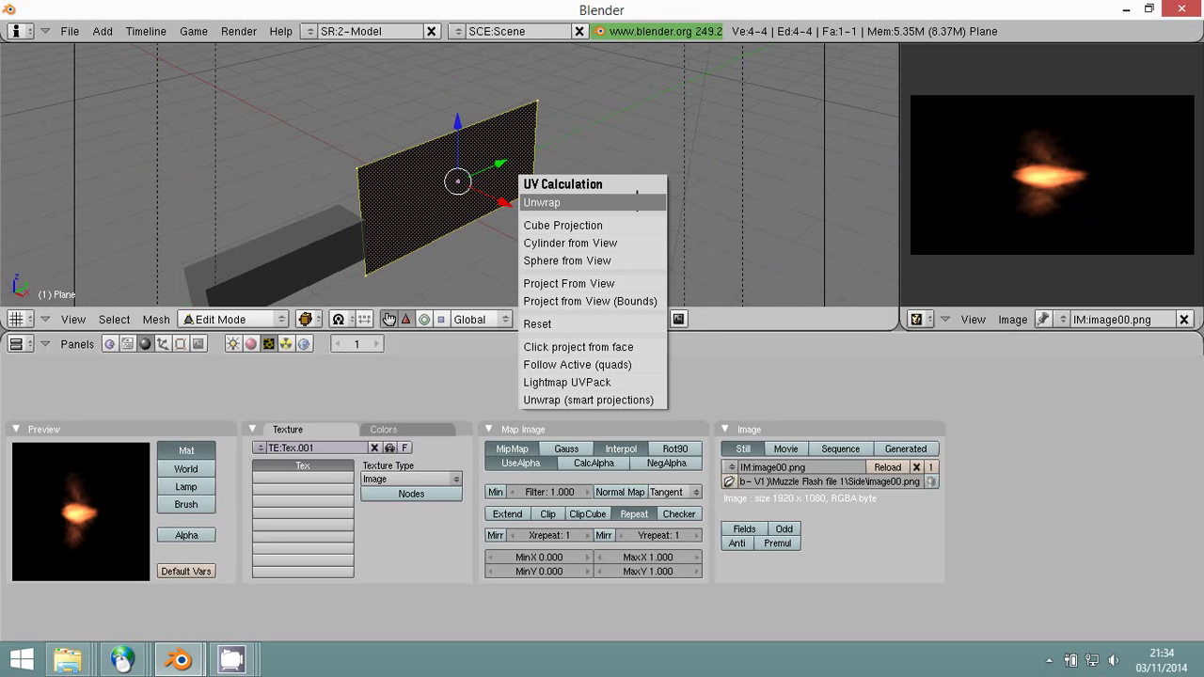
pyautogui.click(636, 201)
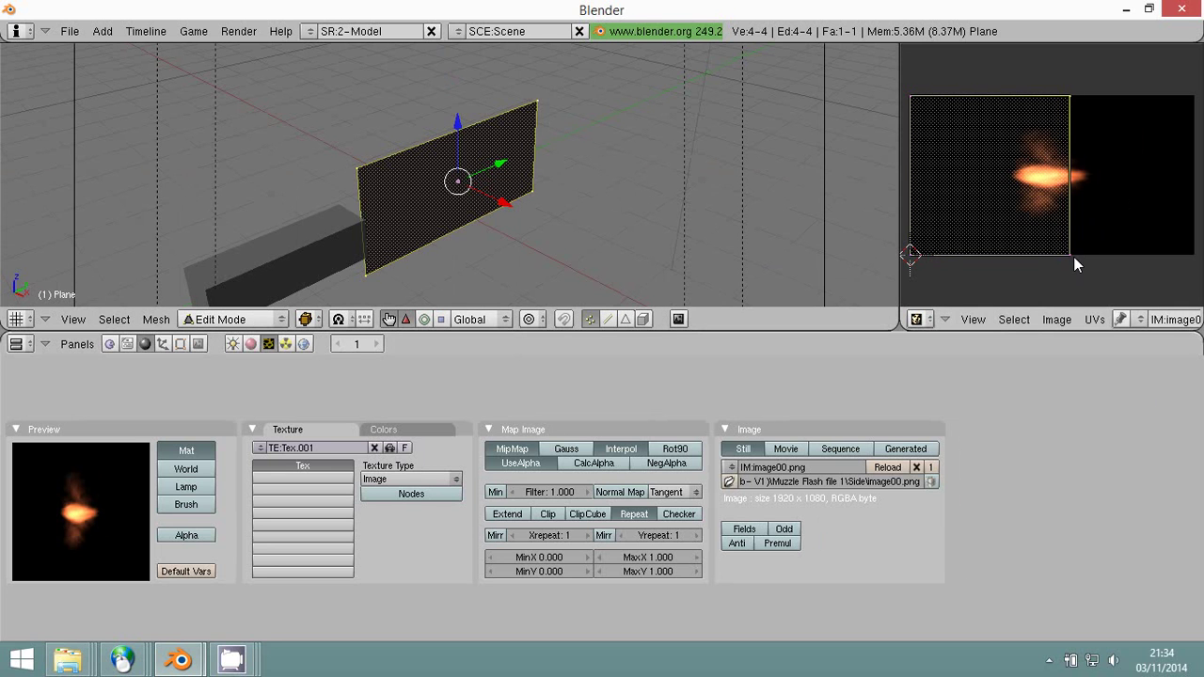
pyautogui.press('g')
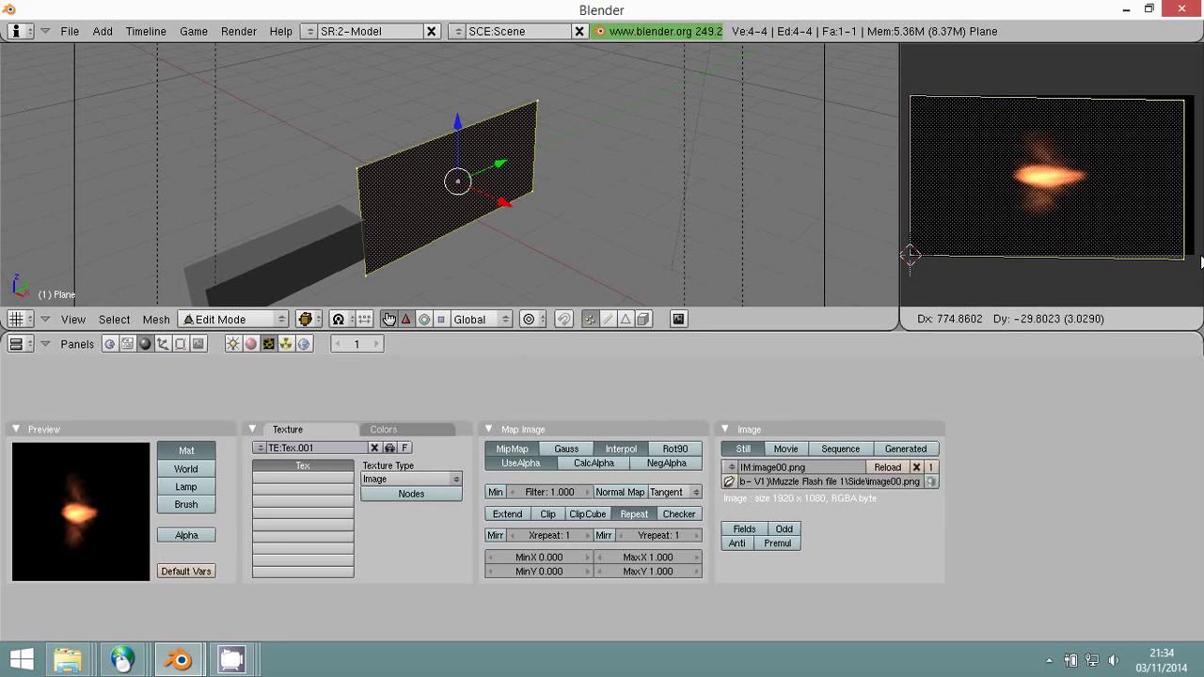
pyautogui.press('x')
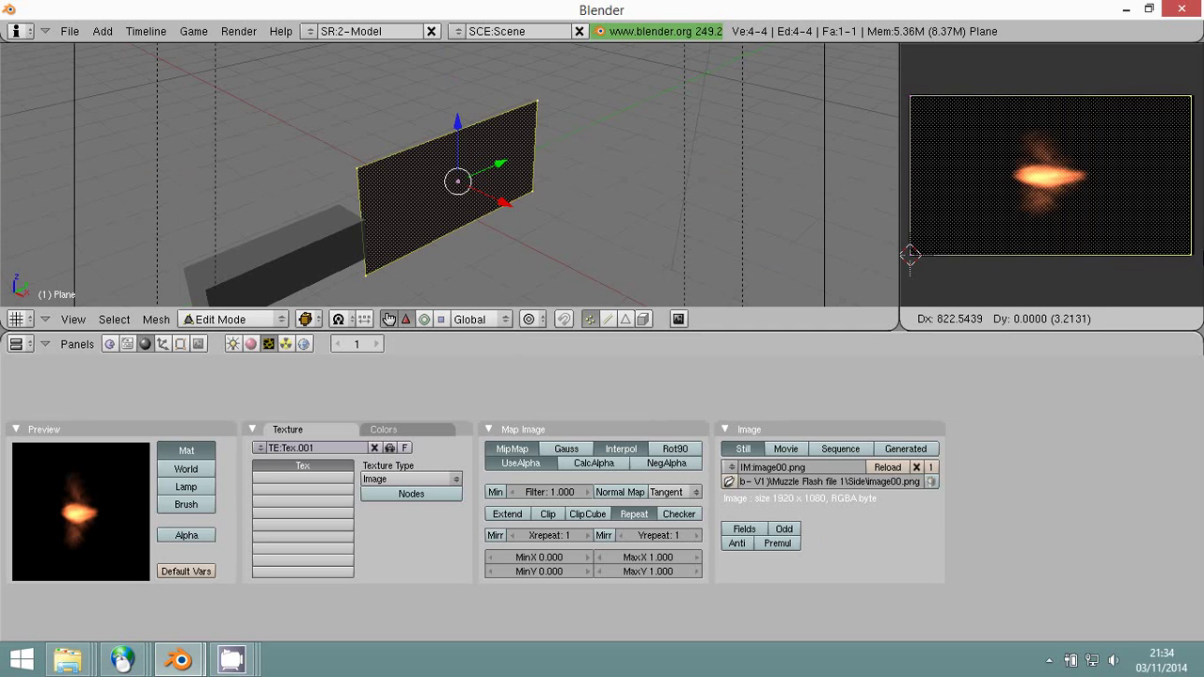
pyautogui.click(1176, 256)
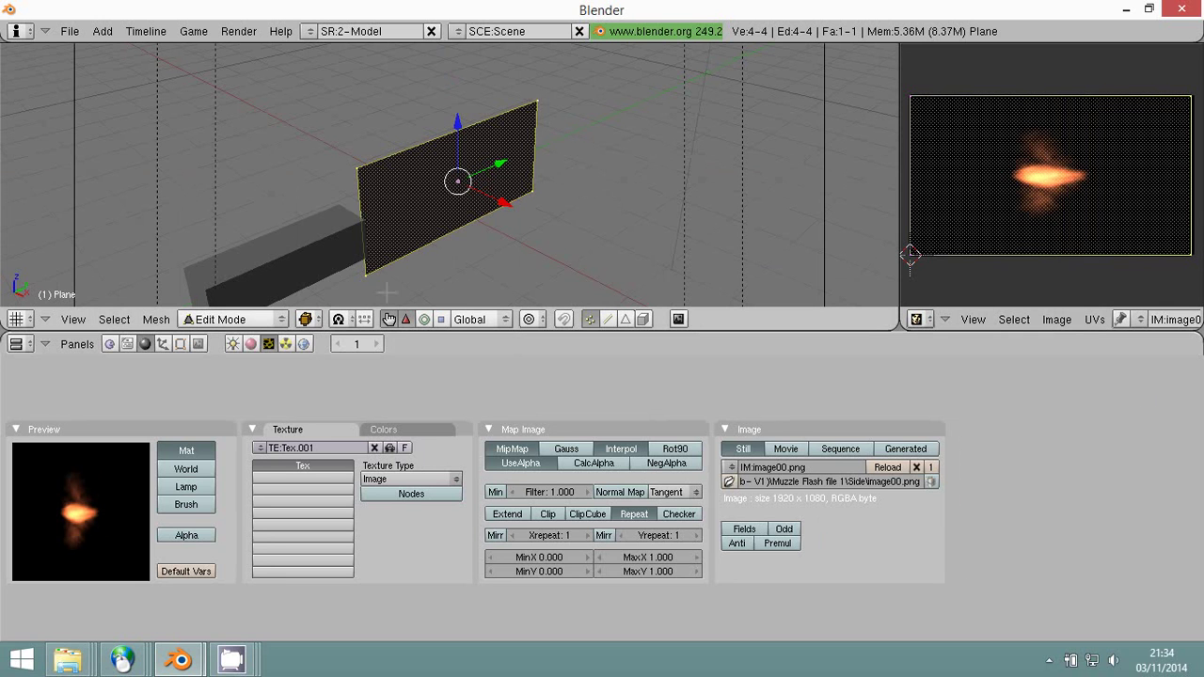
# Set the viewport draw type to Textured and rotate the UV layout.
pyautogui.click(305, 319)
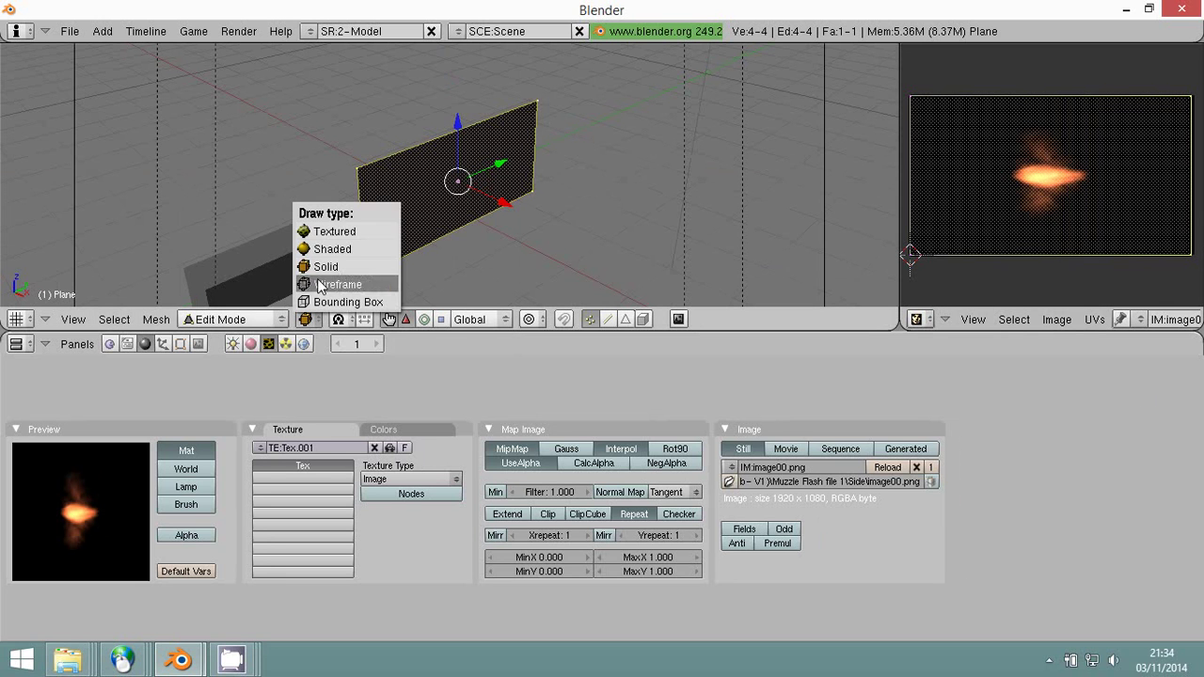
pyautogui.click(336, 233)
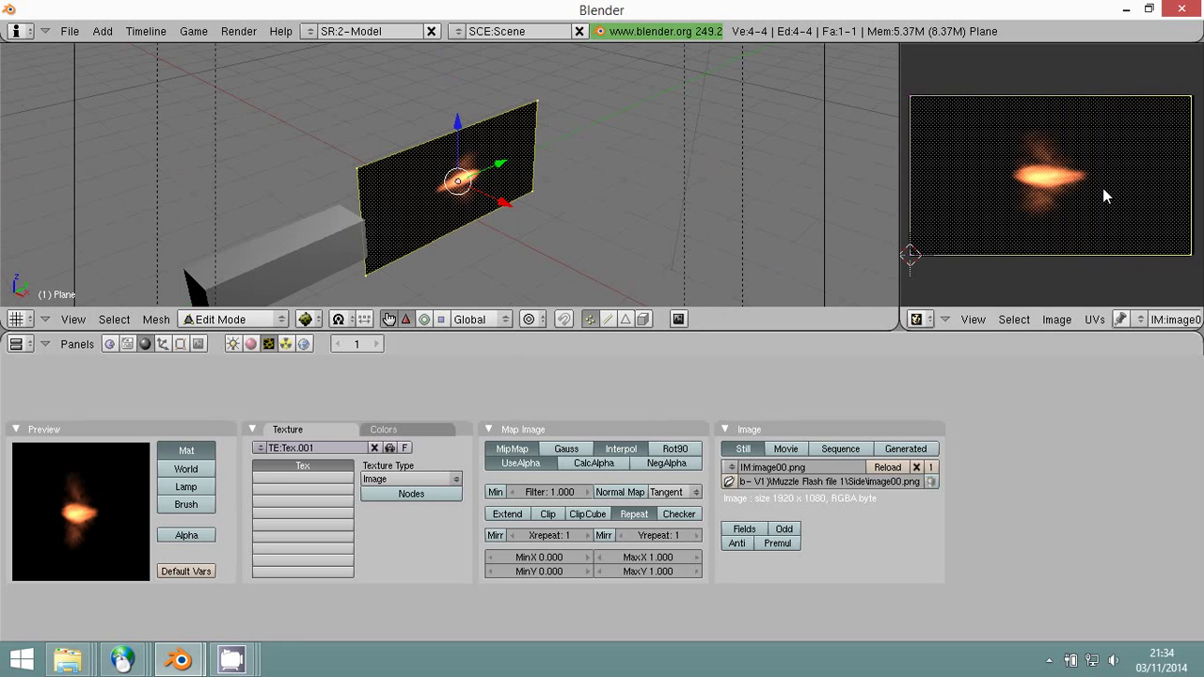
pyautogui.press('a')
pyautogui.press('r')
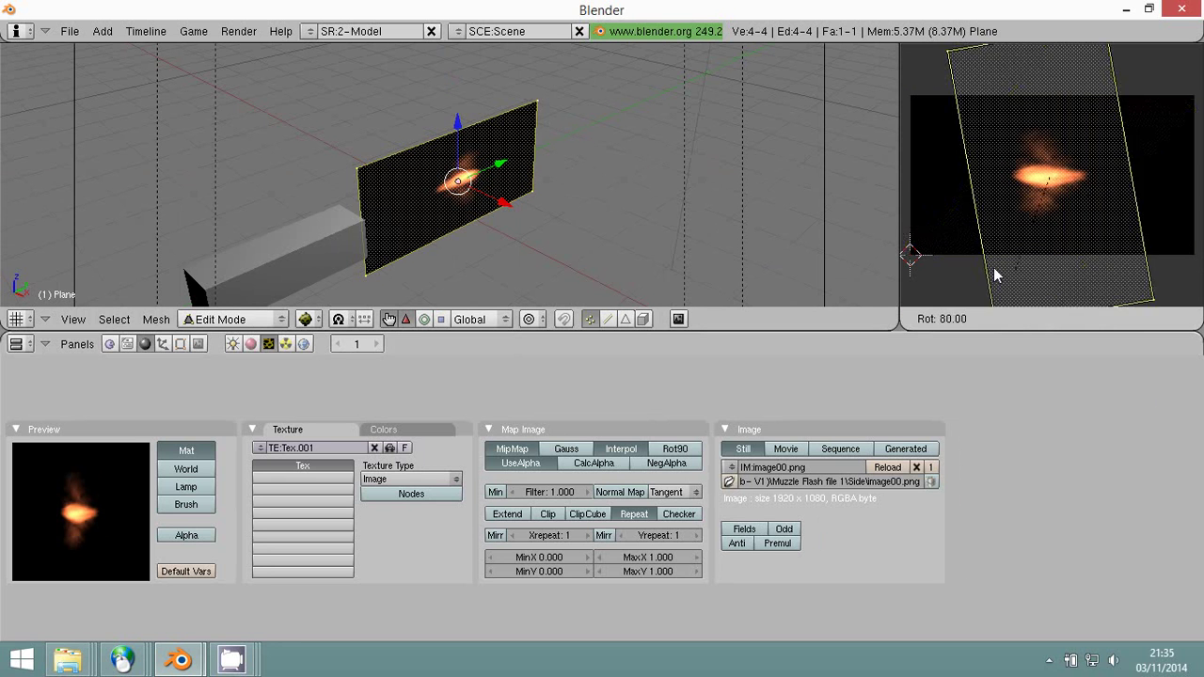
pyautogui.click(922, 123)
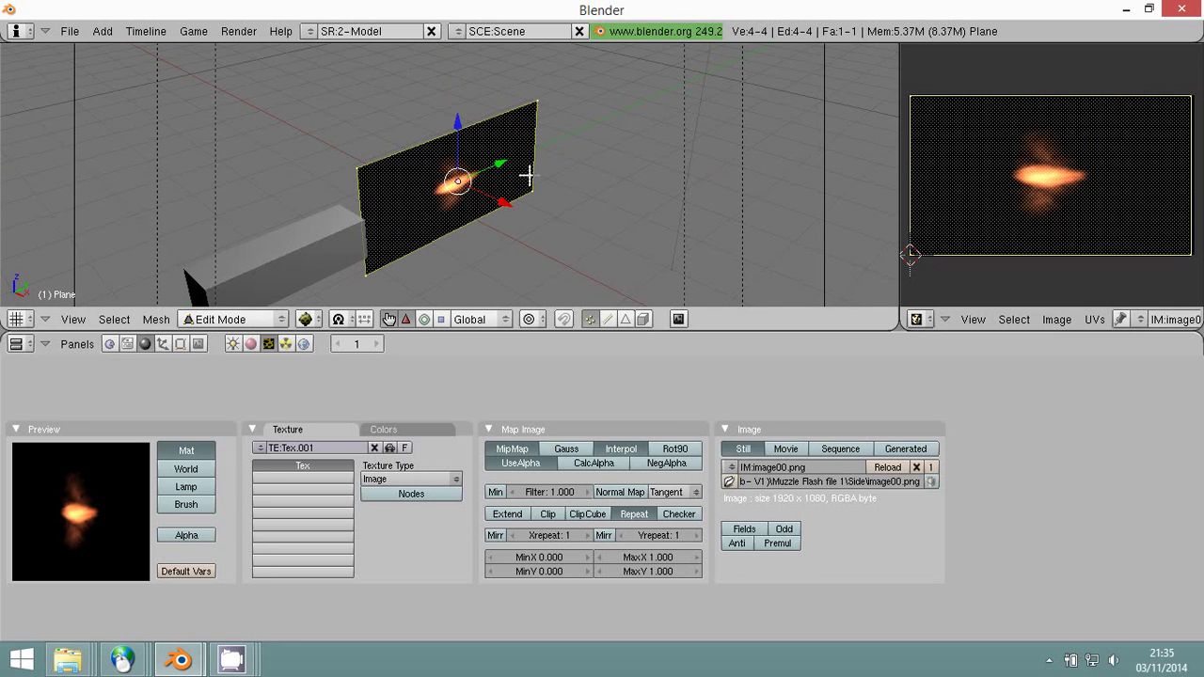
pyautogui.scroll(2, 529, 175)
pyautogui.scroll(1, 528, 175)
pyautogui.scroll(1, 529, 175)
pyautogui.scroll(-3, 529, 175)
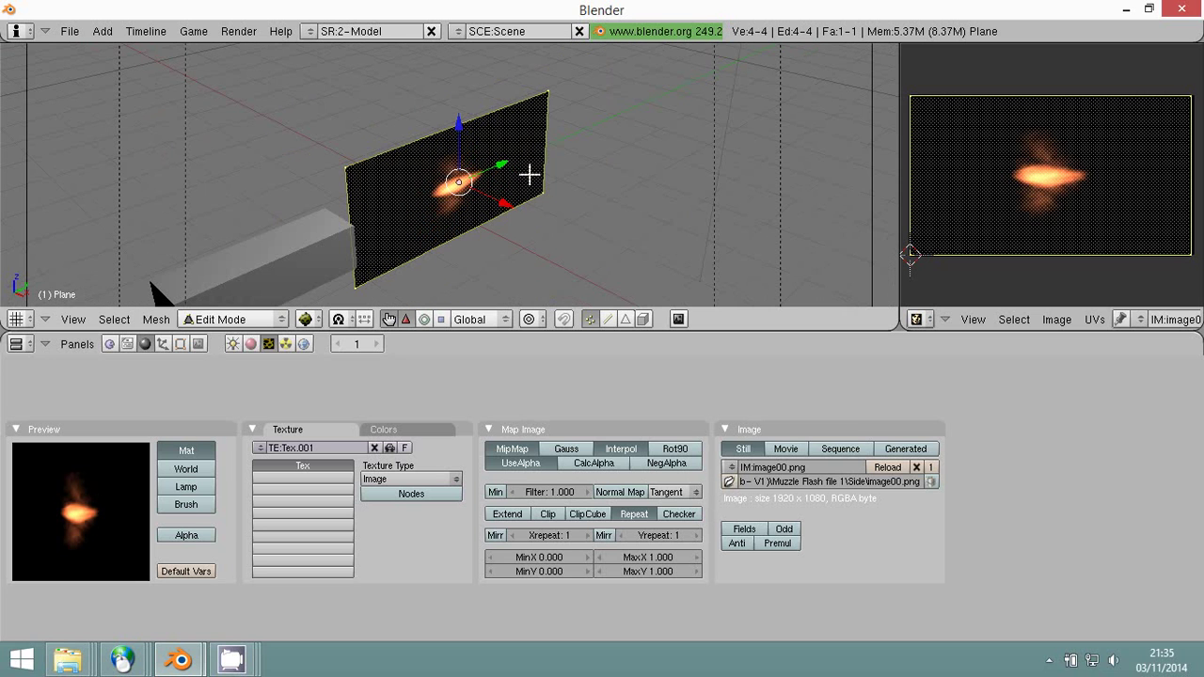
# Return to Object Mode, enable Z transparency, map the texture by UV, and preview on a plane.
pyautogui.click(250, 343)
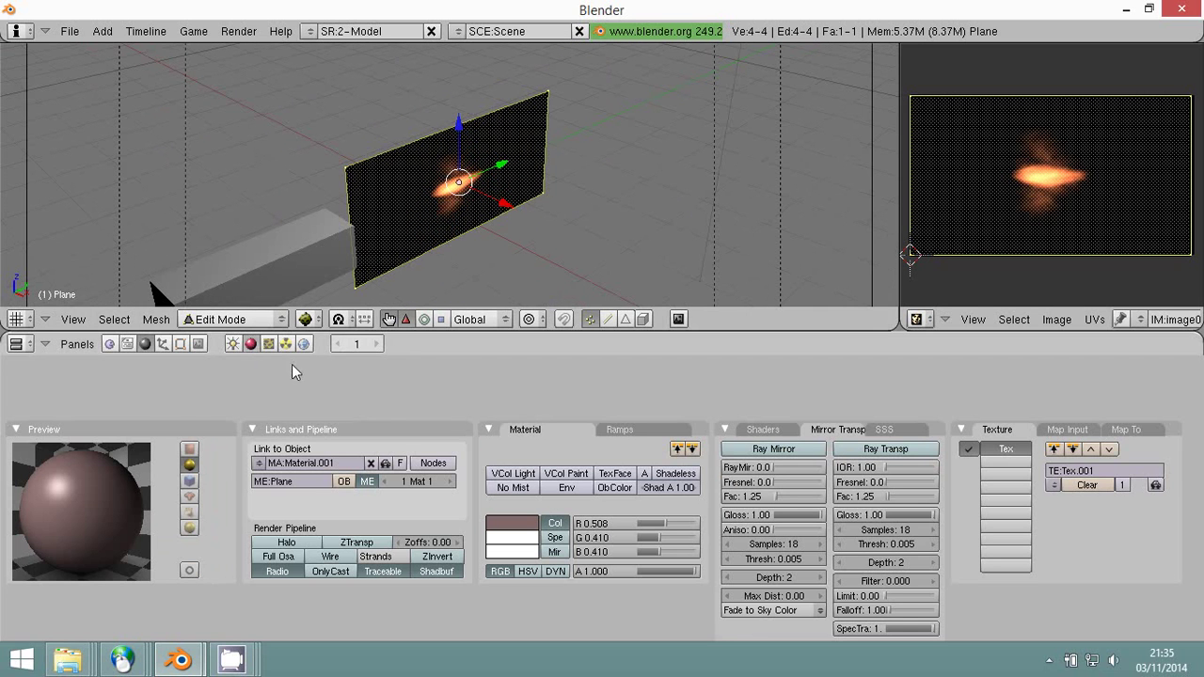
pyautogui.click(231, 319)
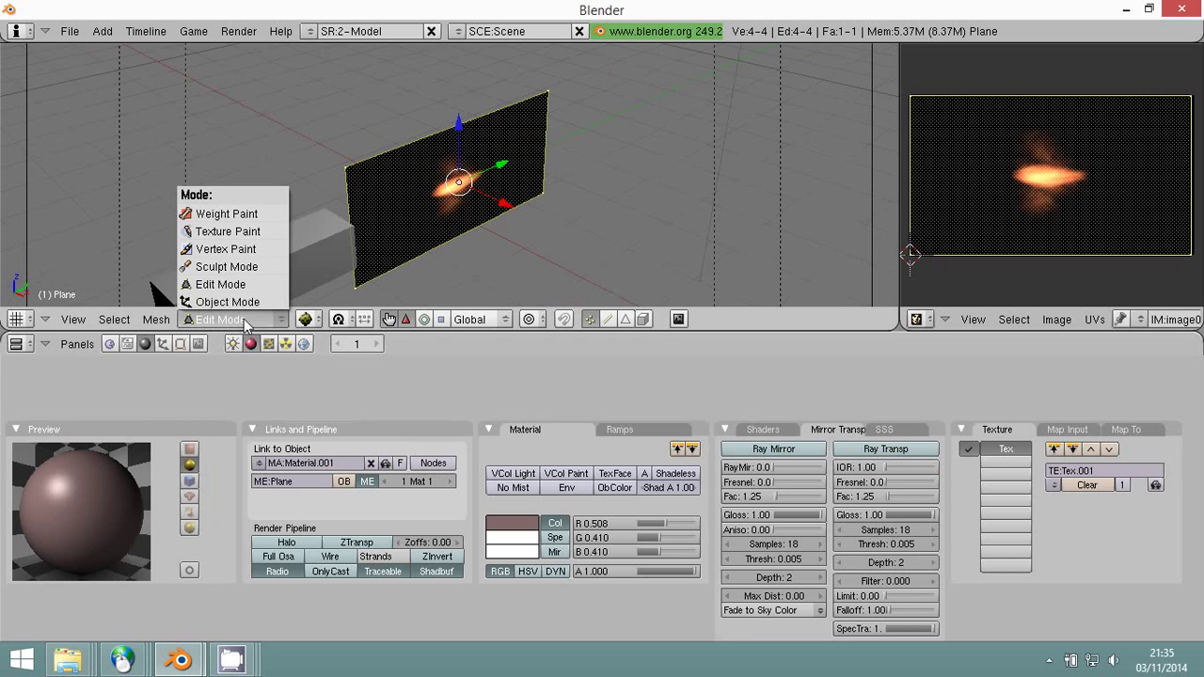
pyautogui.click(246, 301)
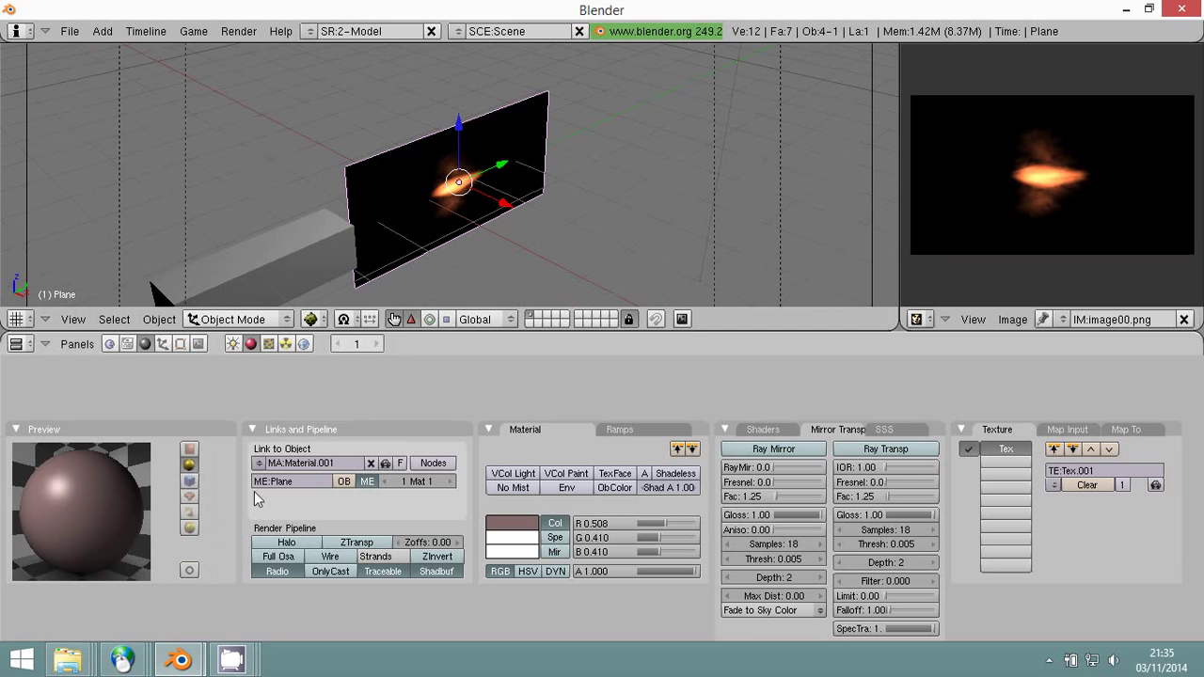
pyautogui.click(365, 547)
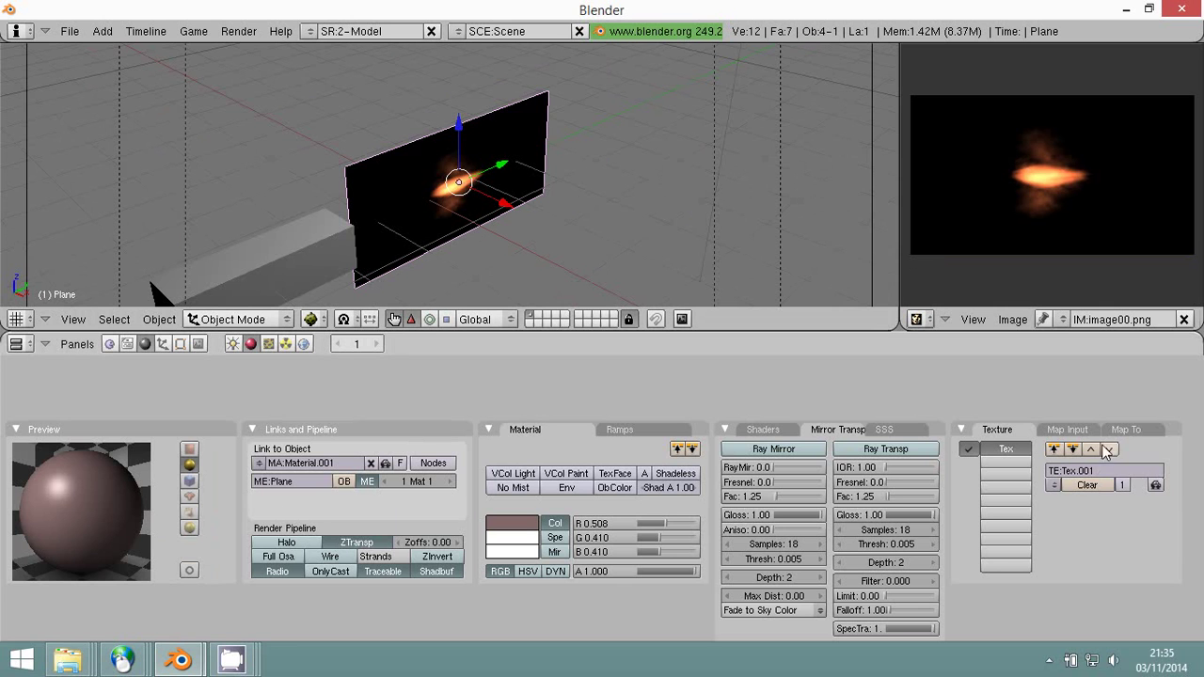
pyautogui.click(1072, 429)
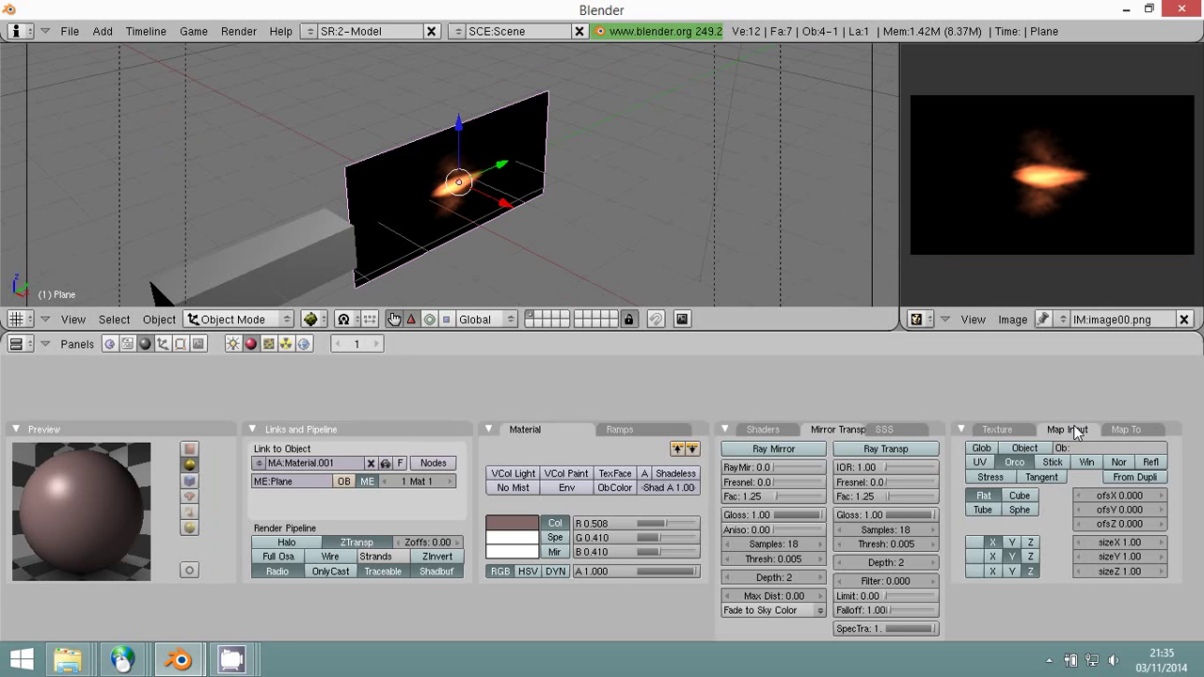
pyautogui.click(980, 463)
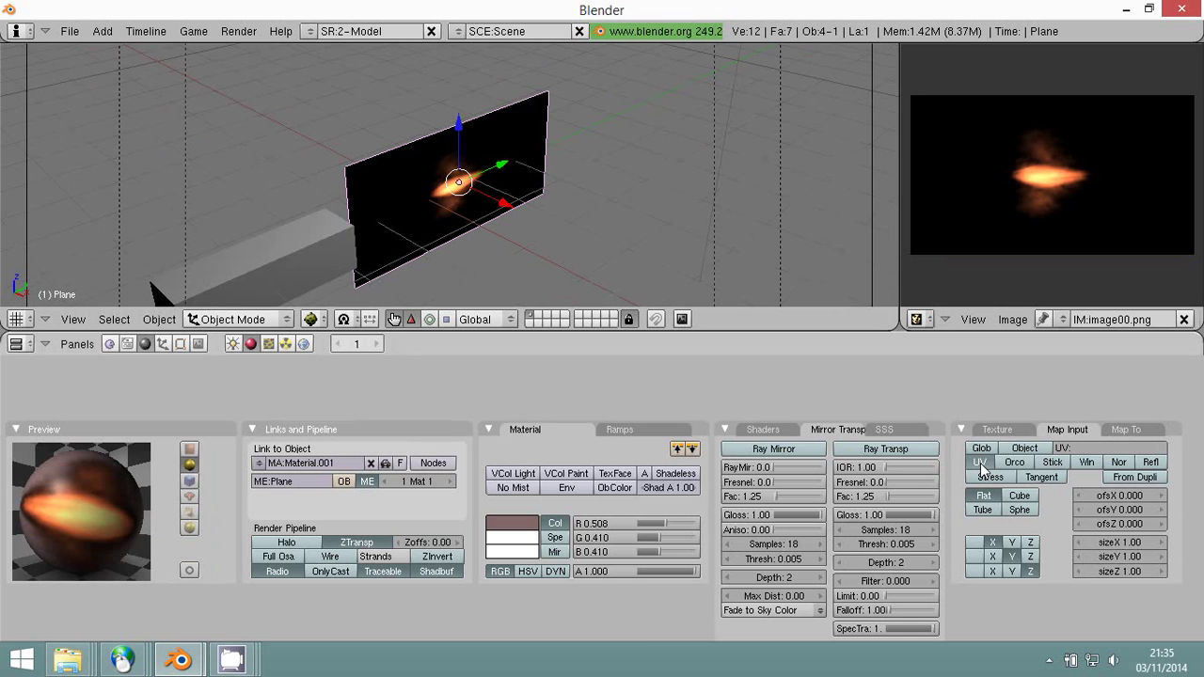
pyautogui.click(189, 450)
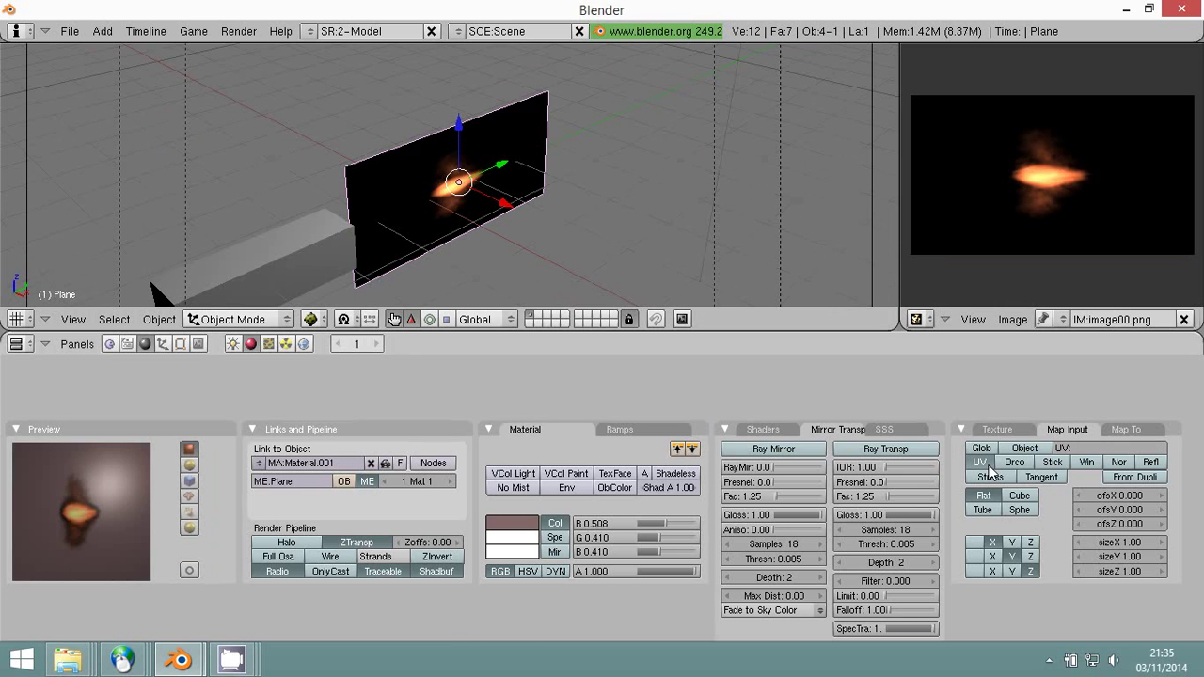
pyautogui.moveTo(687, 577); pyautogui.dragTo(737, 569)
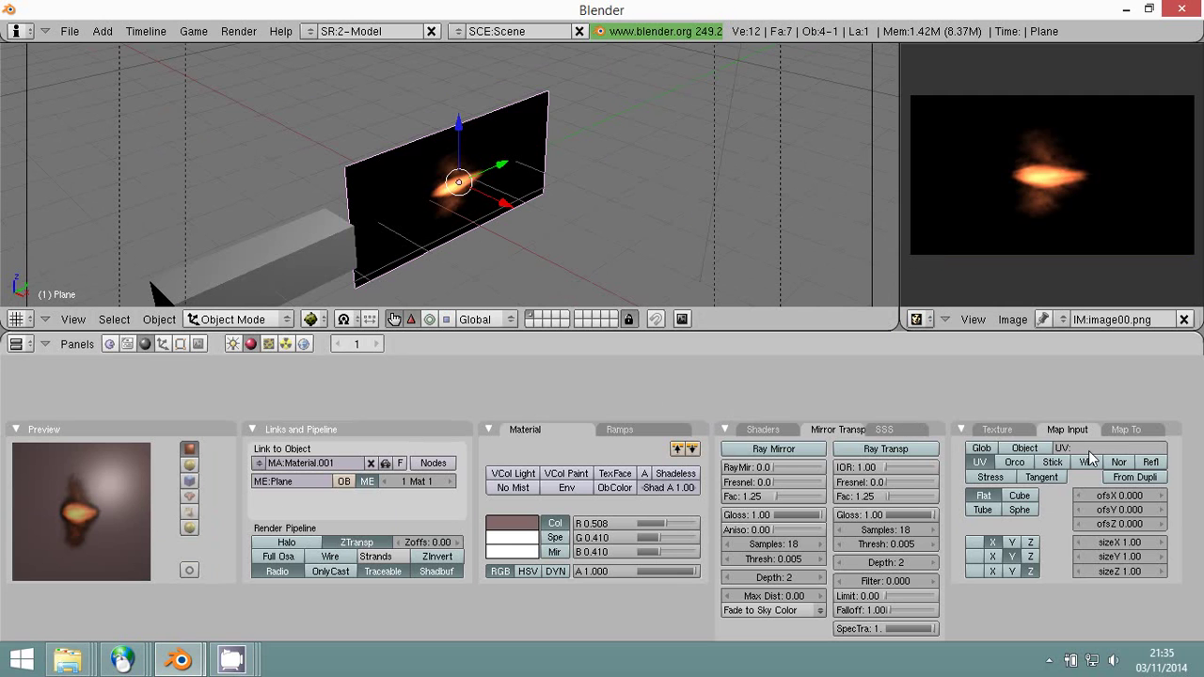
# Confirm the mesh's UV layer is named UVTex and enter UVTex as the texture's UV layer.
pyautogui.click(180, 344)
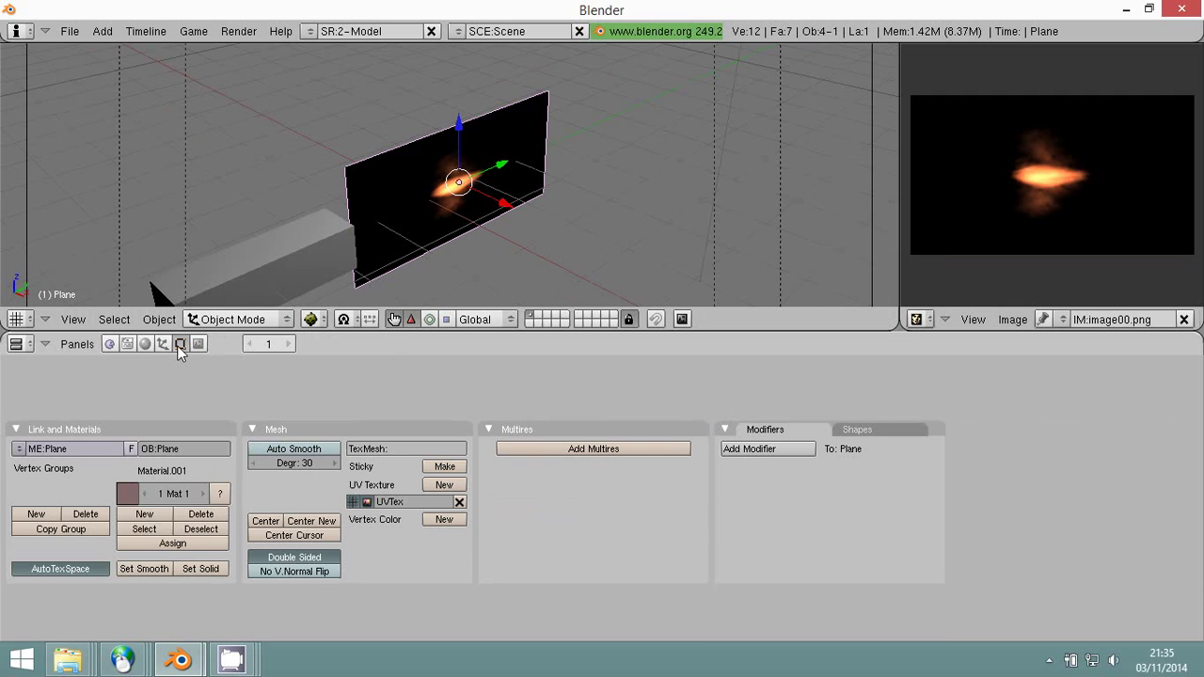
pyautogui.click(391, 500)
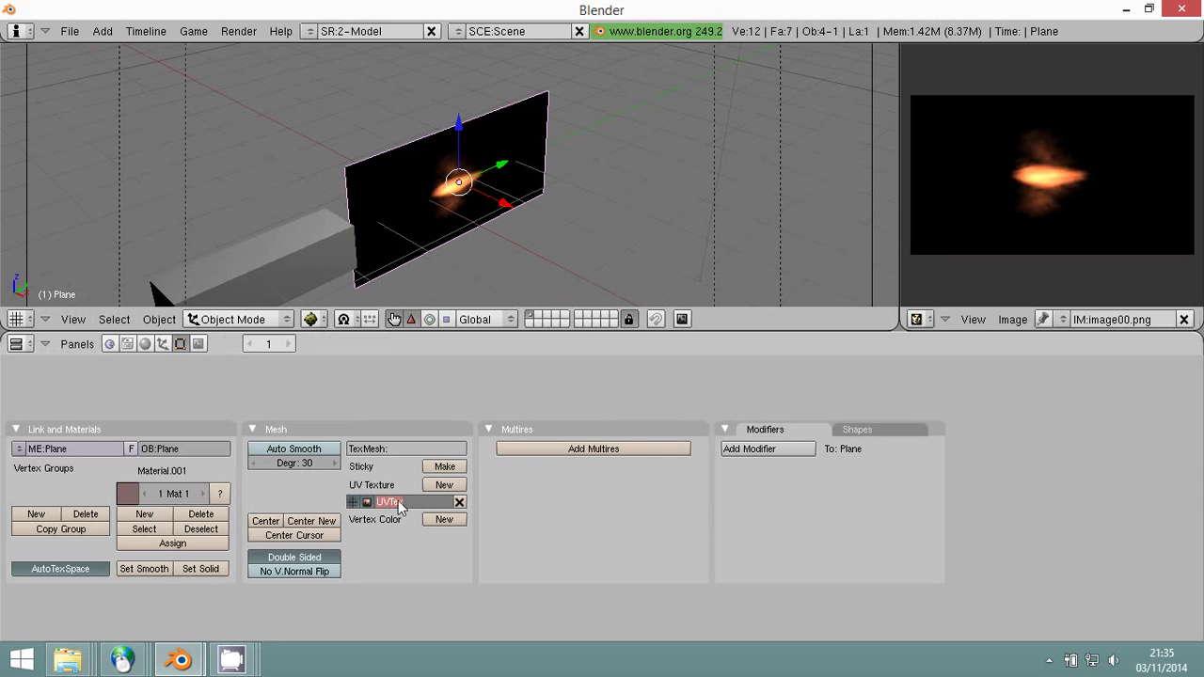
pyautogui.press('Return')
pyautogui.click(145, 344)
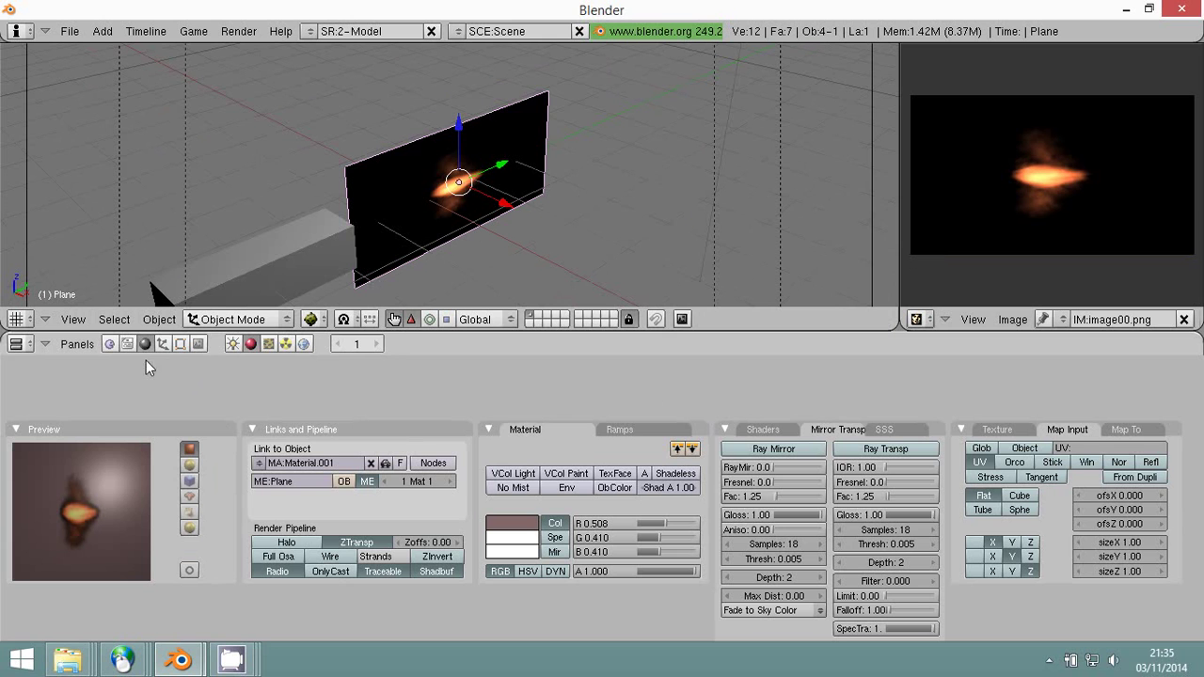
pyautogui.click(1082, 450)
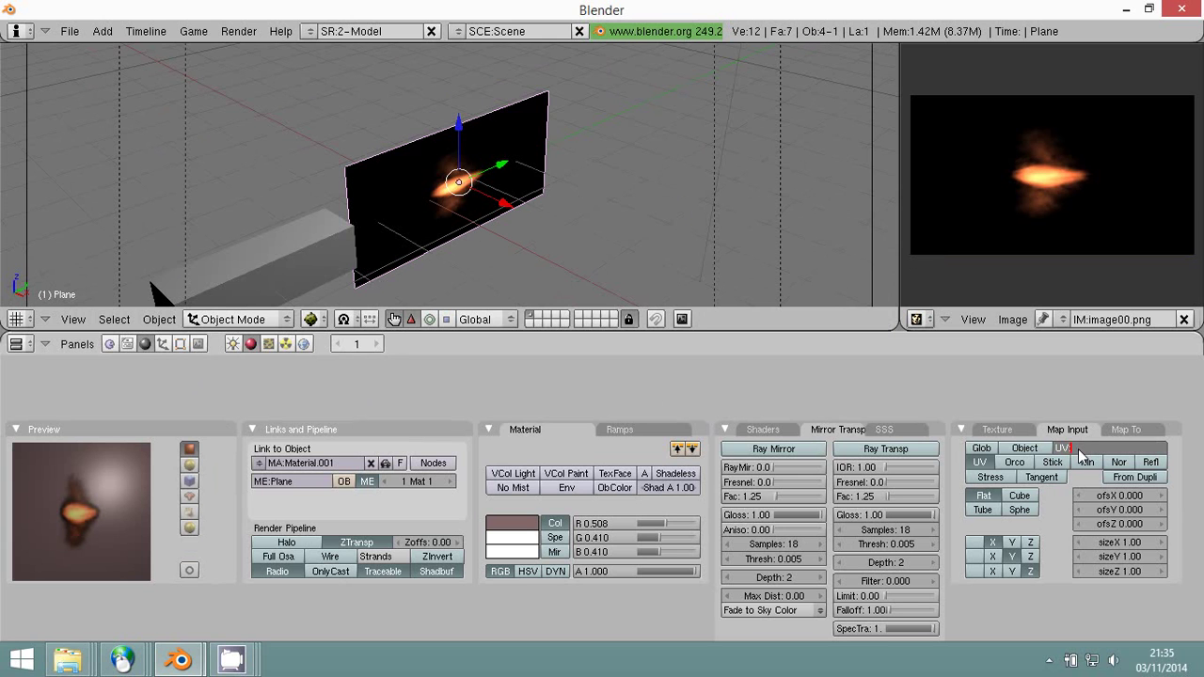
pyautogui.write('UVTex')
pyautogui.press('Return')
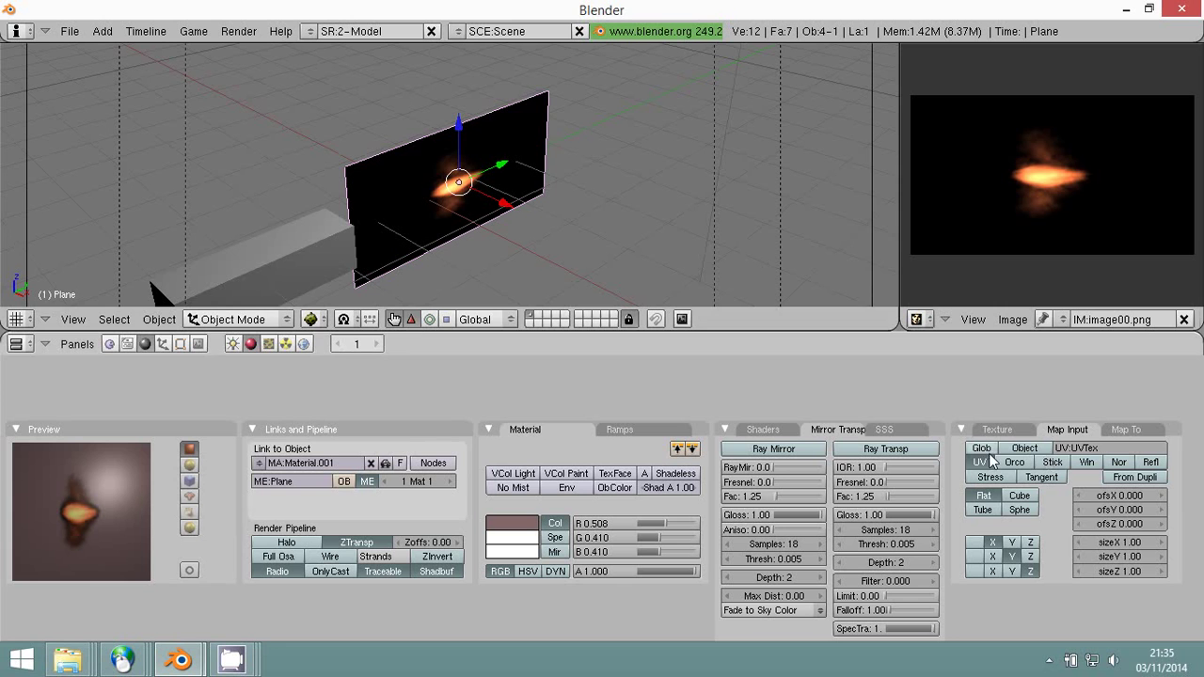
# Run the game preview twice to check the flame plane's current placement.
pyautogui.click(323, 322)
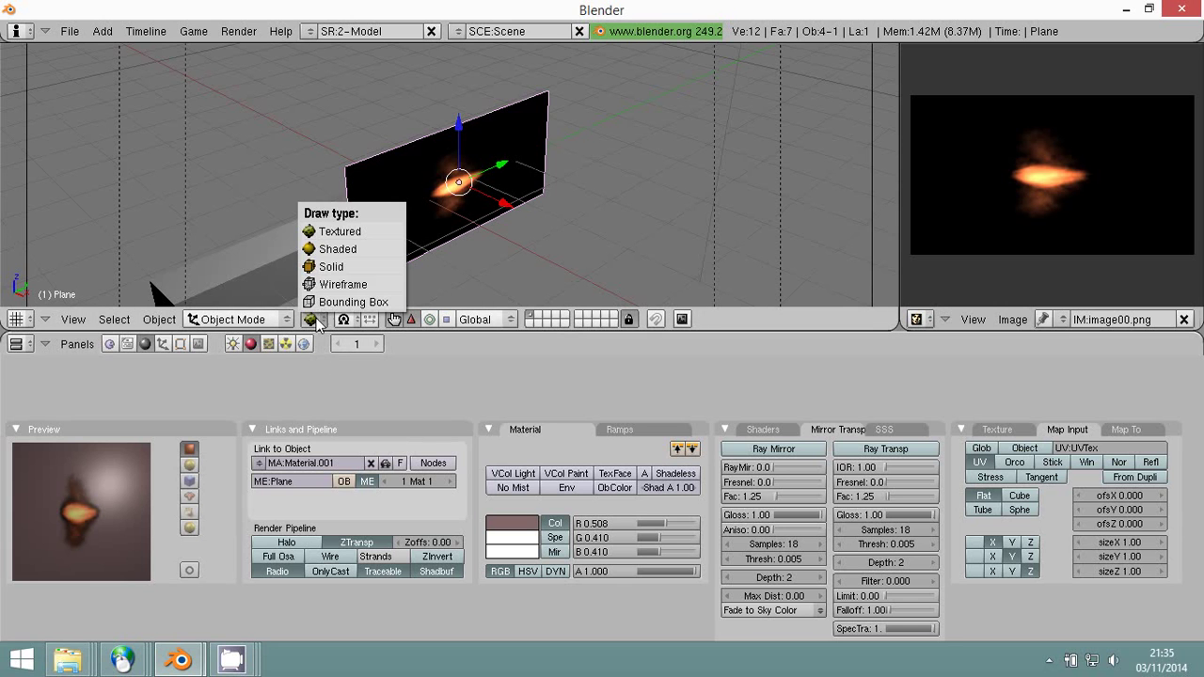
pyautogui.click(344, 236)
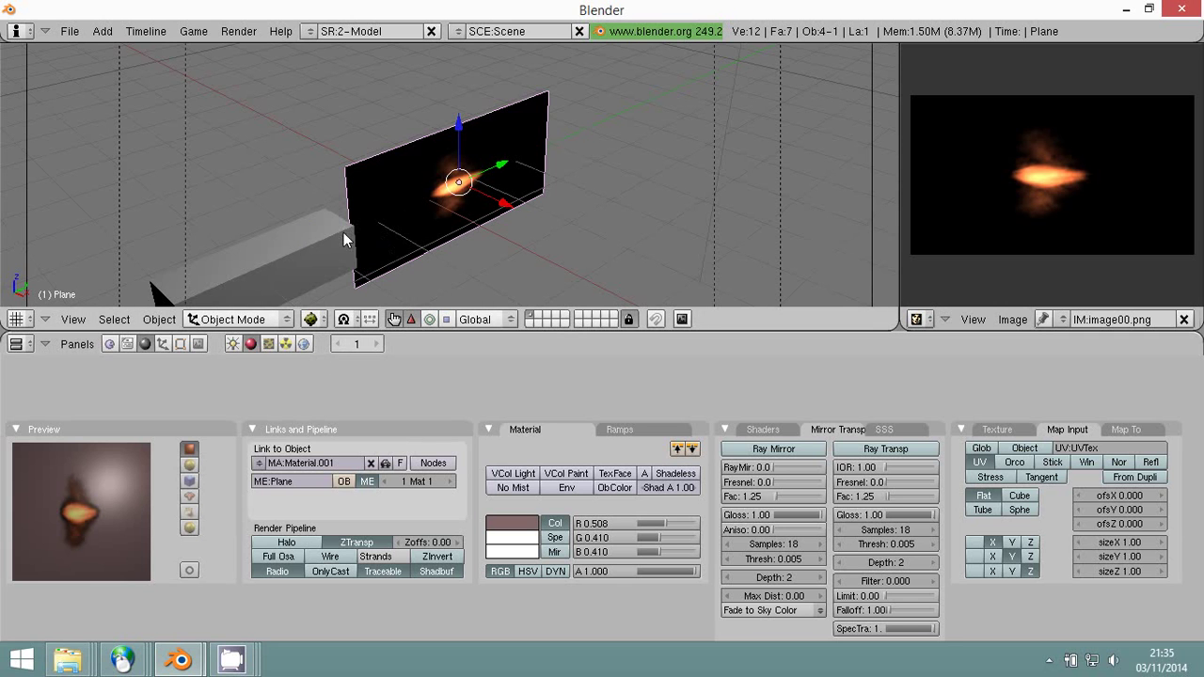
pyautogui.click(558, 237)
pyautogui.press('F12')
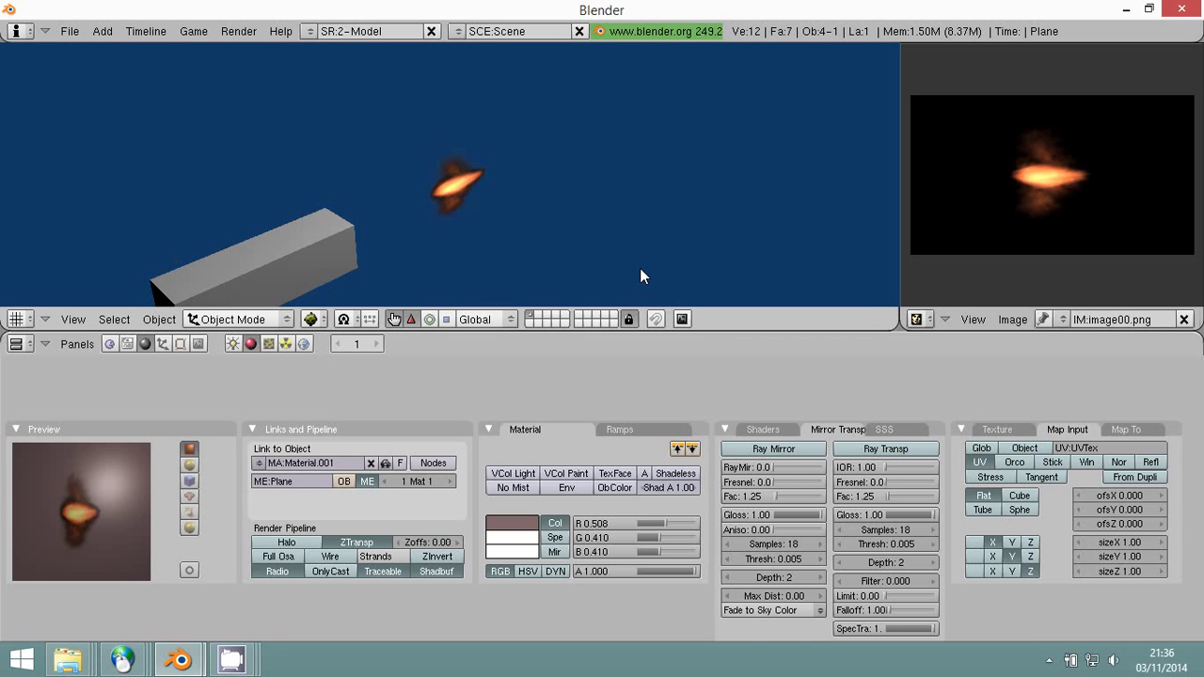
pyautogui.press('Escape')
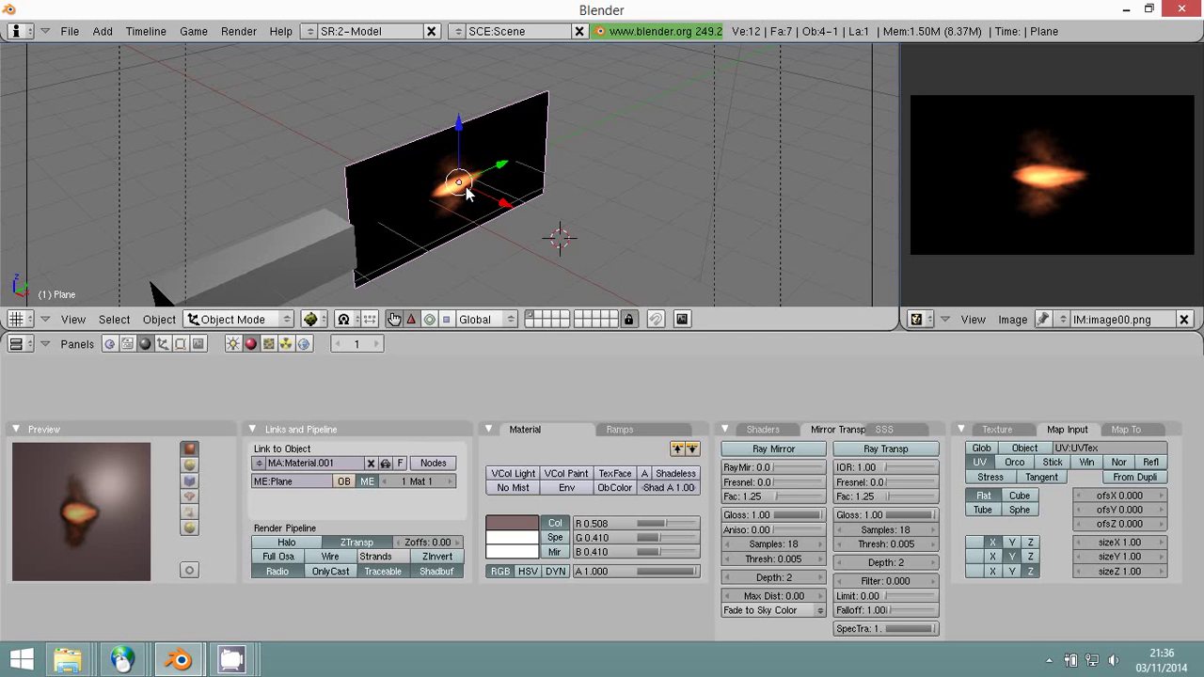
pyautogui.press('F12')
pyautogui.press('Escape')
# Move and enlarge the flame plane, slide it along Y to the bar's tip, and retest in game mode.
pyautogui.press('g')
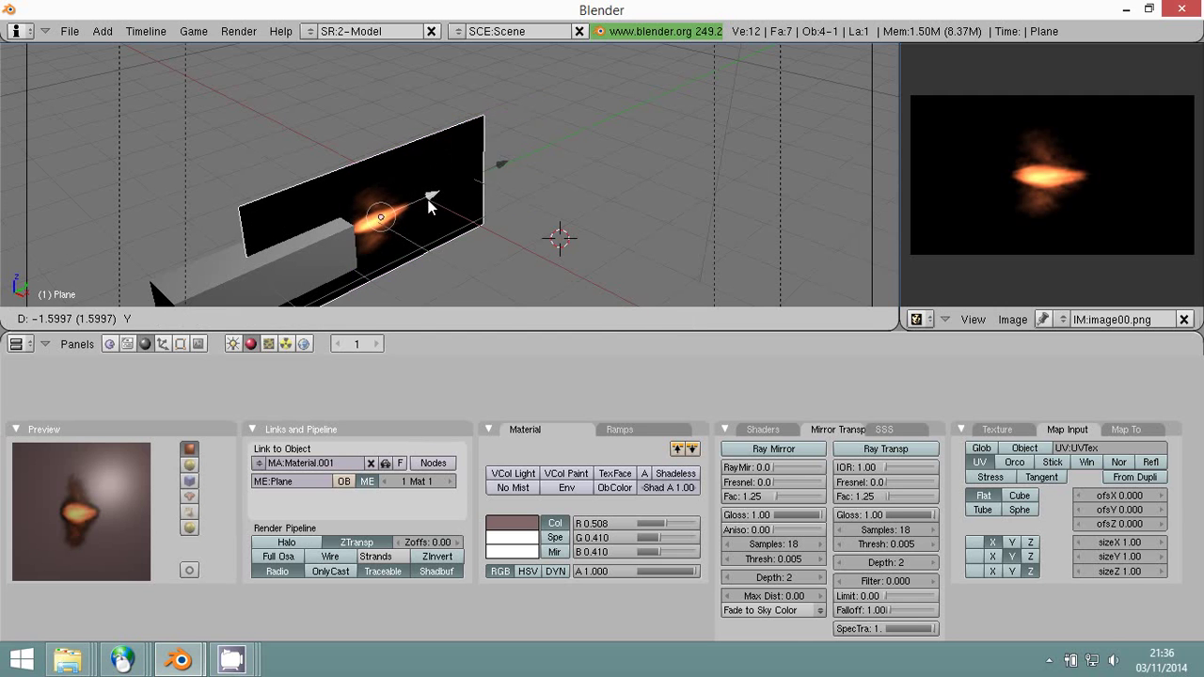
pyautogui.click(428, 197)
pyautogui.press('s')
pyautogui.click(524, 269)
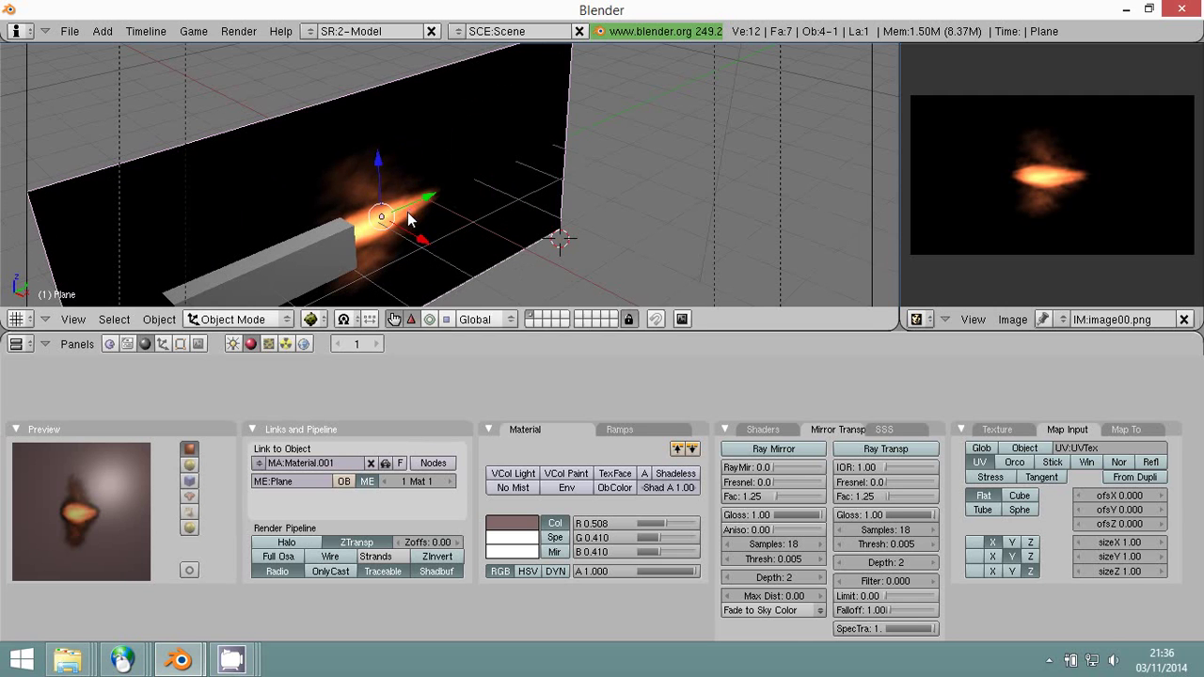
pyautogui.press('g')
pyautogui.press('y')
pyautogui.click(453, 189)
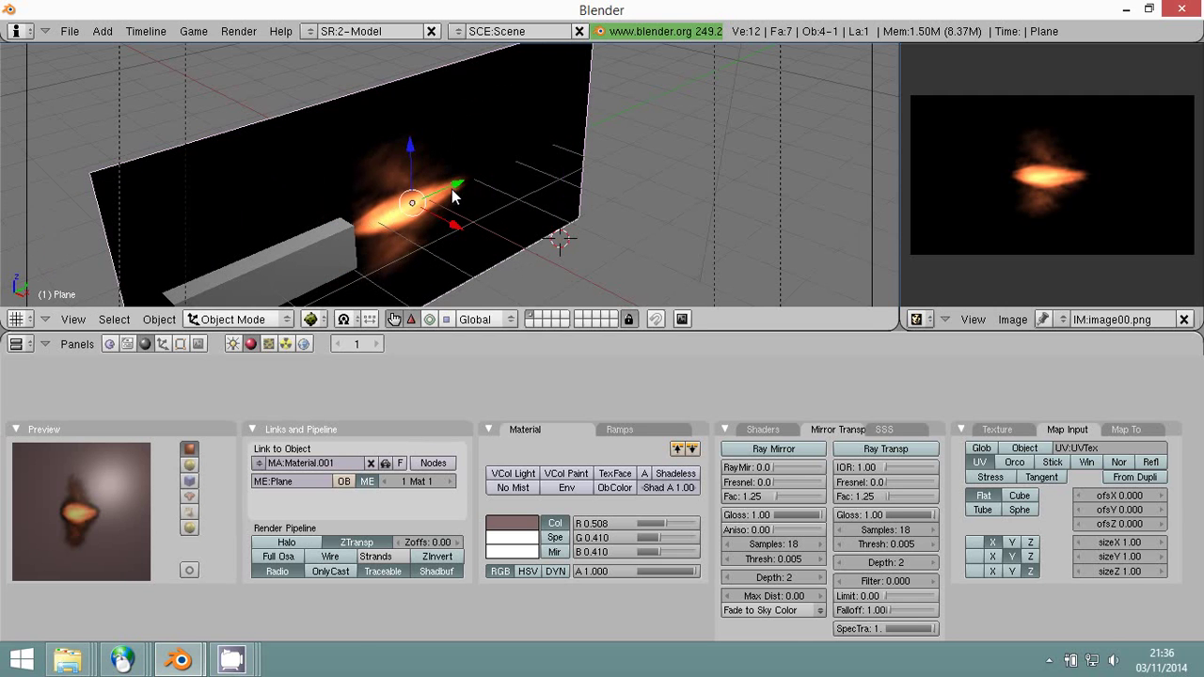
pyautogui.click(531, 239)
pyautogui.press('F12')
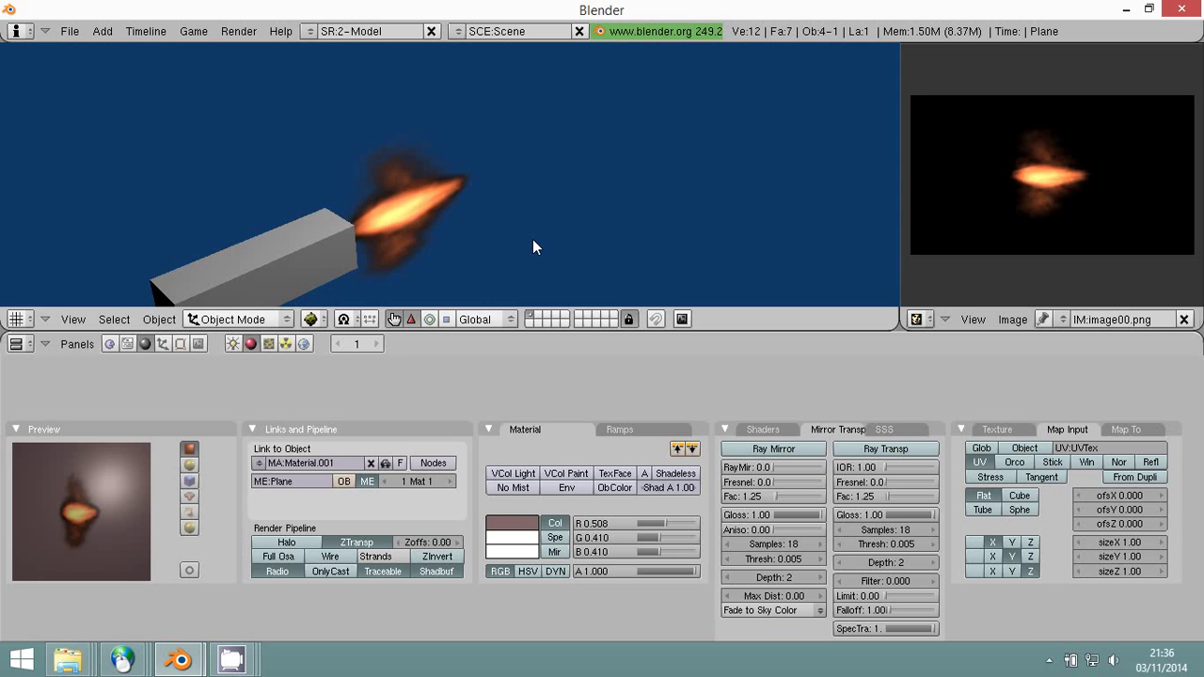
pyautogui.press('Escape')
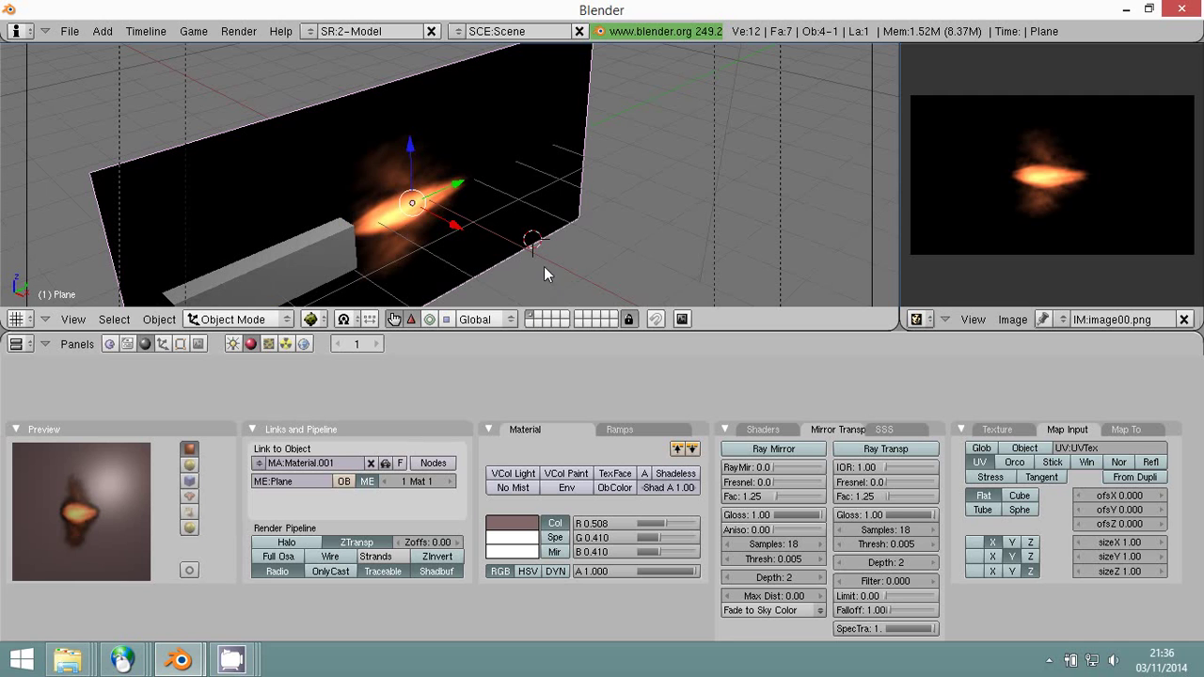
# Move the flame plane to layer 2, check that layer, then return to layer 1 in top view.
pyautogui.press('m')
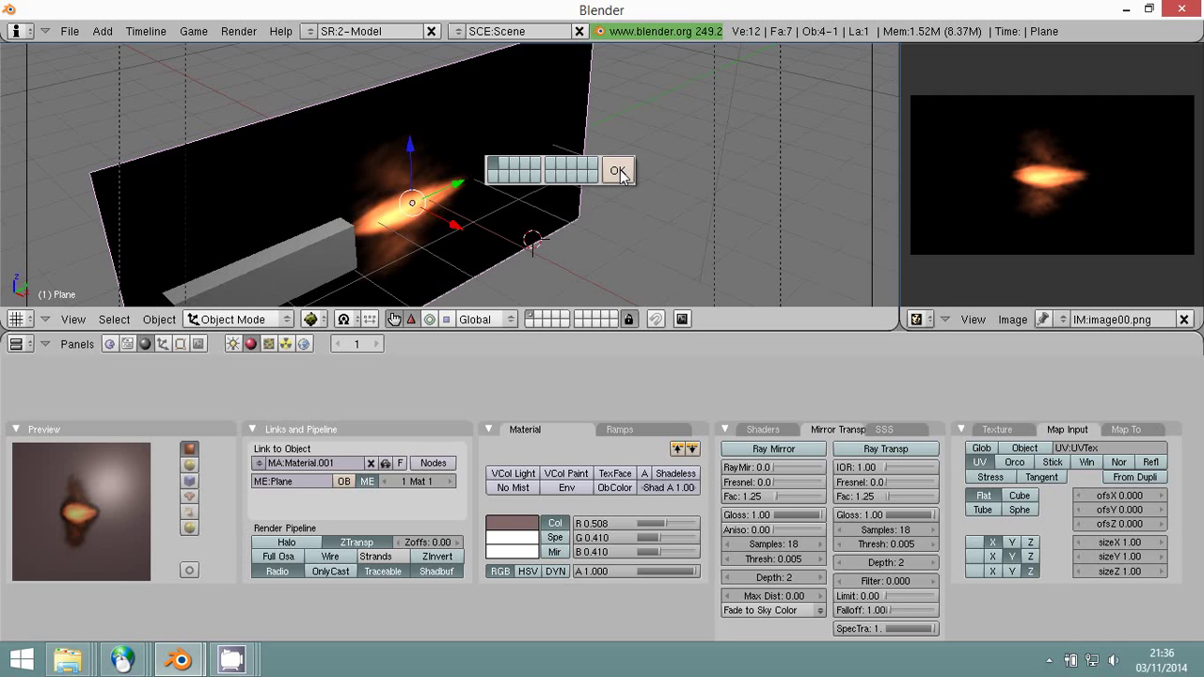
pyautogui.click(506, 167)
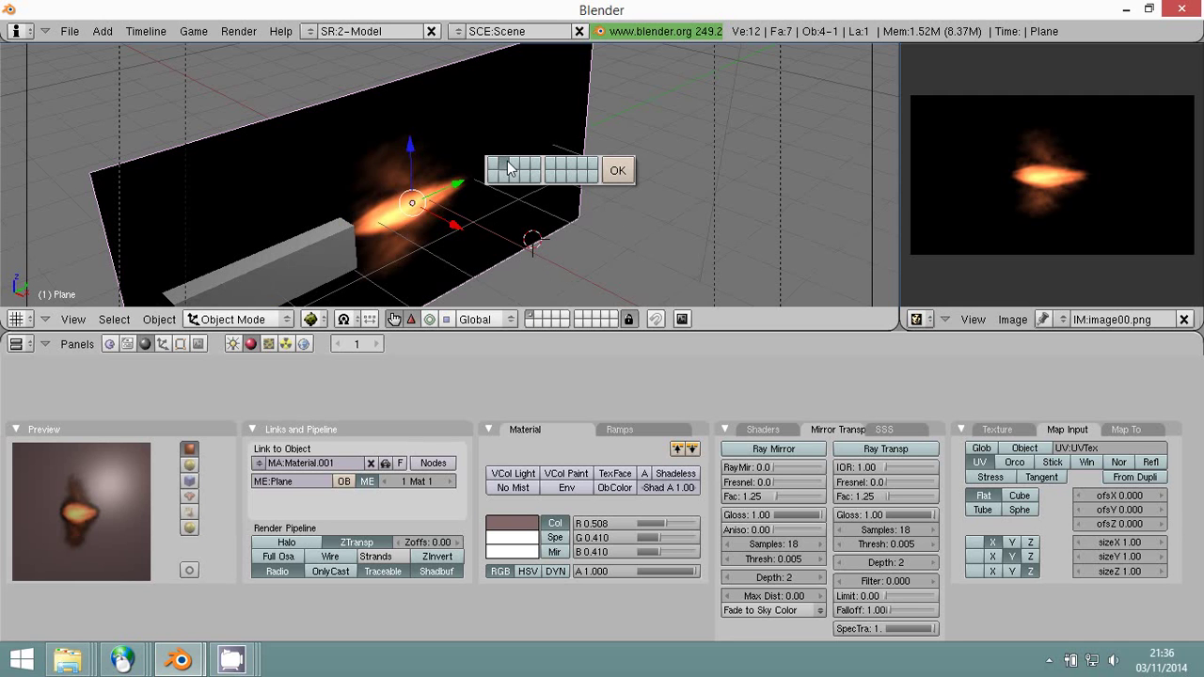
pyautogui.click(506, 168)
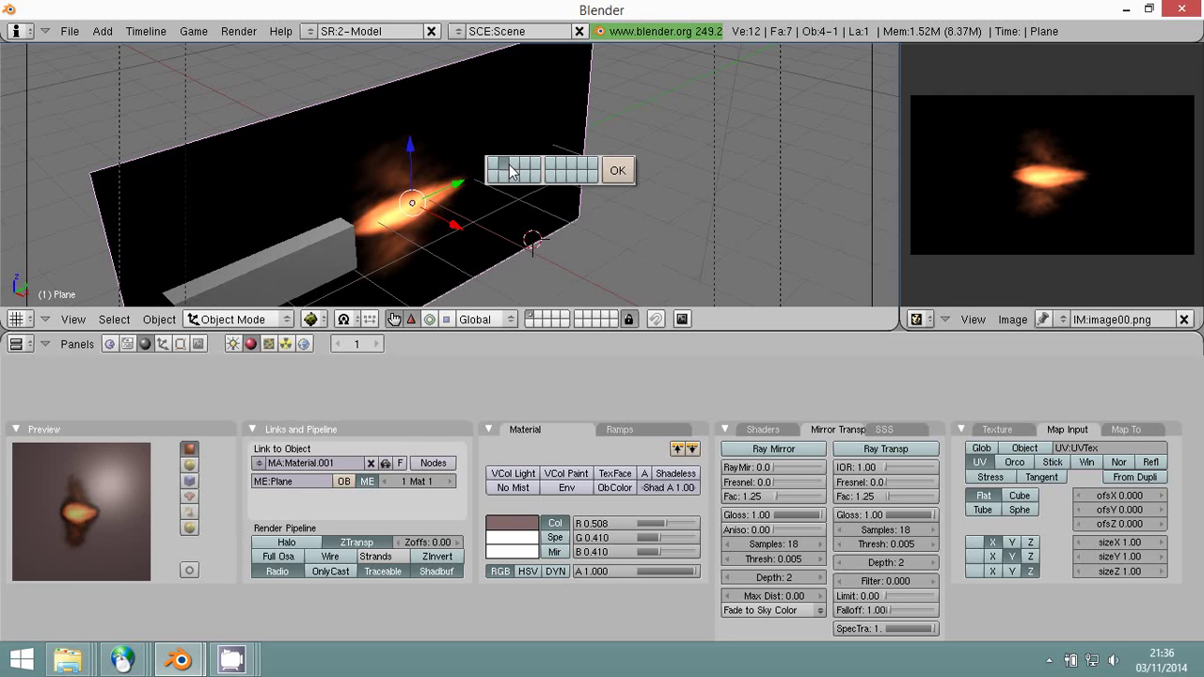
pyautogui.click(622, 172)
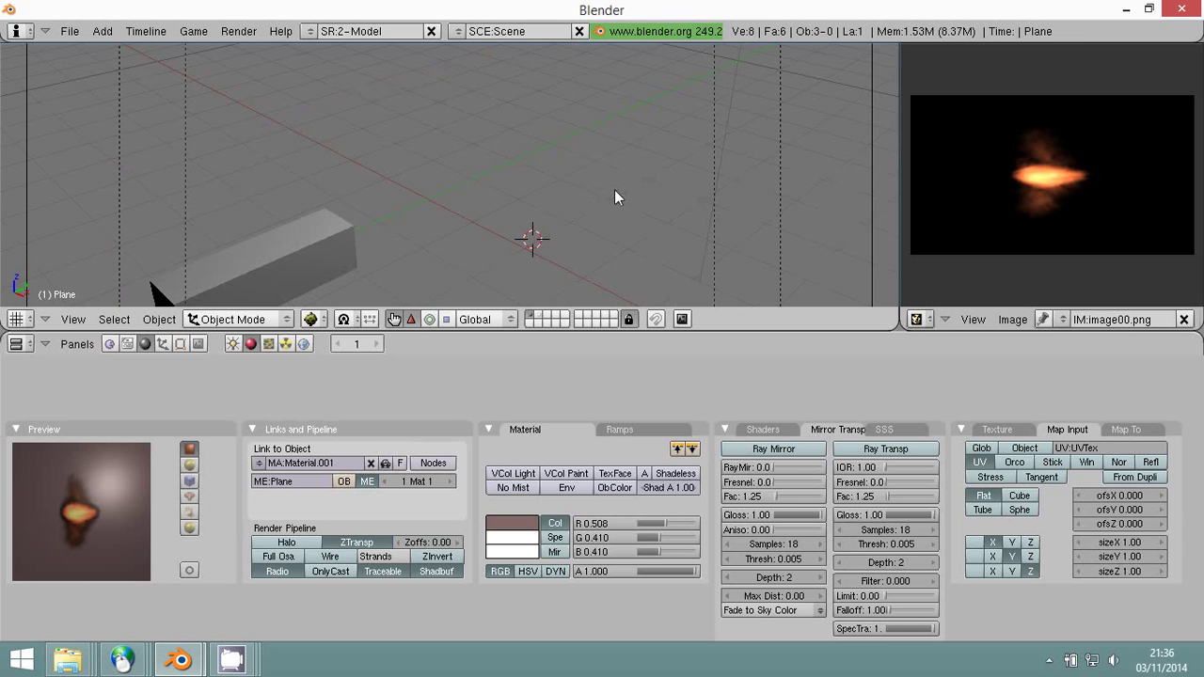
pyautogui.click(540, 315)
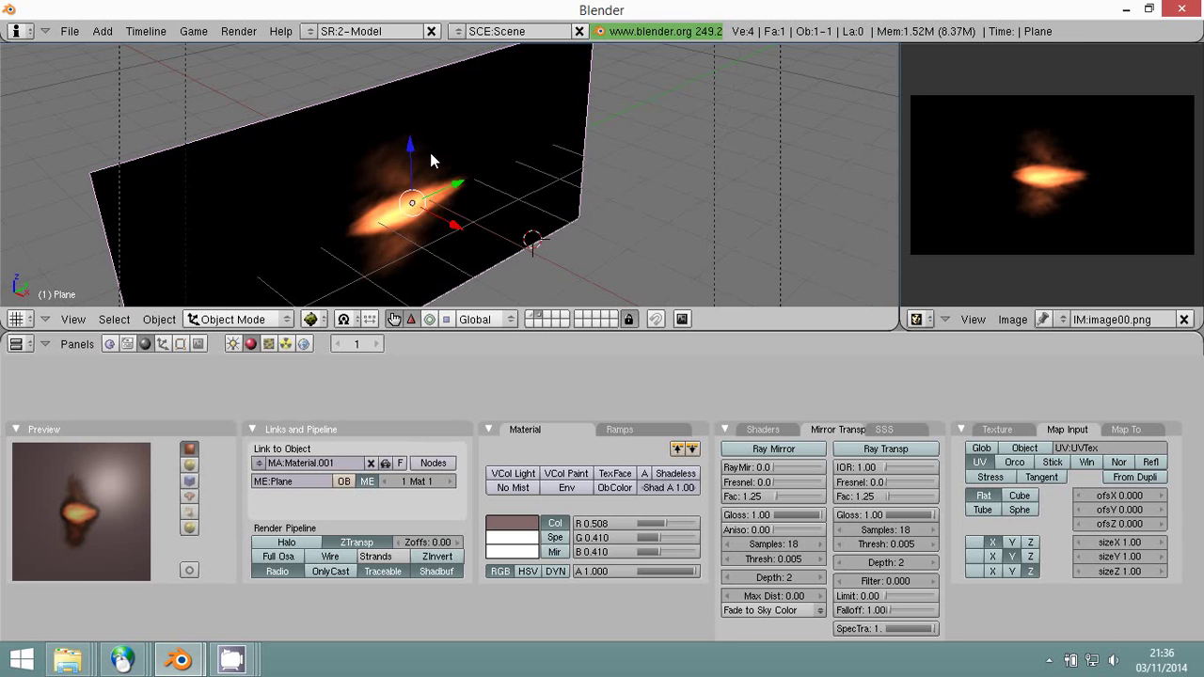
pyautogui.click(529, 314)
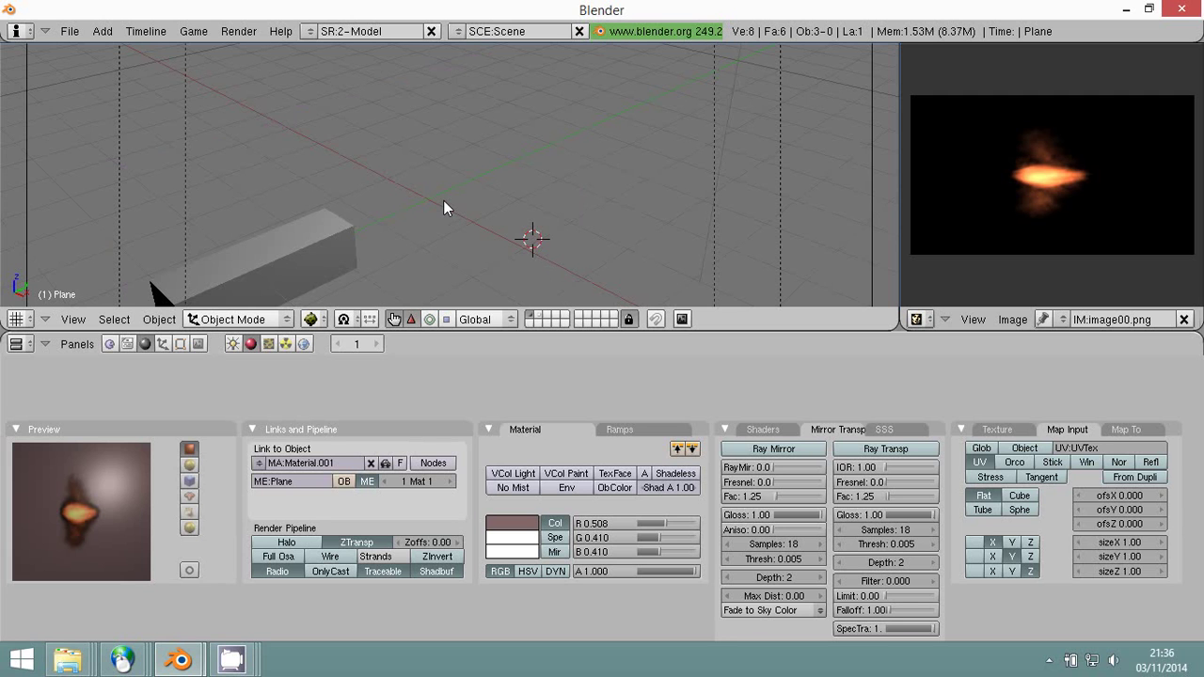
pyautogui.press('KP_7')
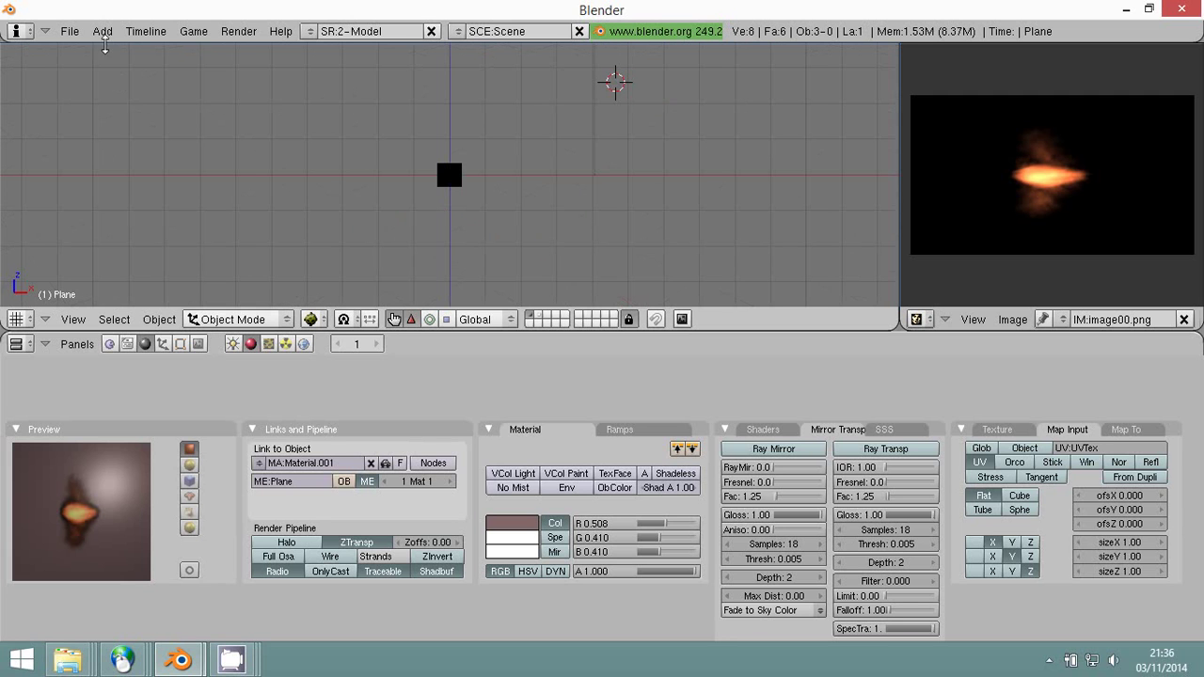
# Add an Empty and move it along X, Z and Y onto the grey barrel's tip, checked from the camera view.
pyautogui.click(101, 31)
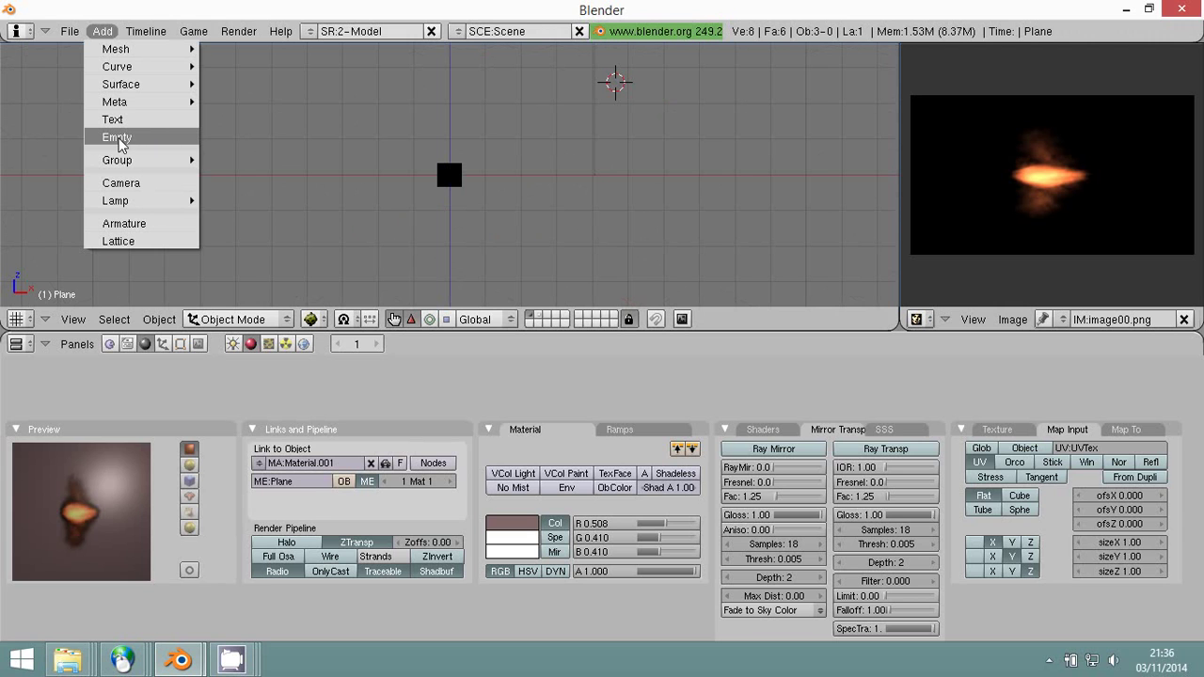
pyautogui.click(141, 146)
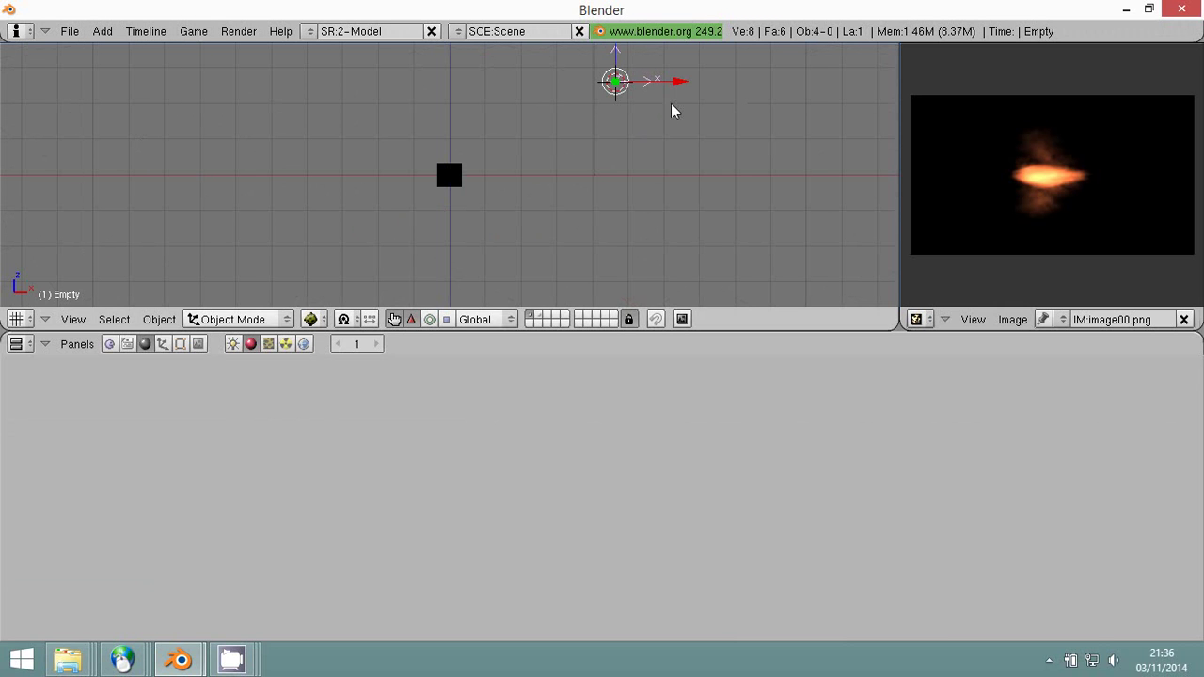
pyautogui.moveTo(668, 86); pyautogui.dragTo(505, 98)
pyautogui.moveTo(448, 52); pyautogui.dragTo(455, 147)
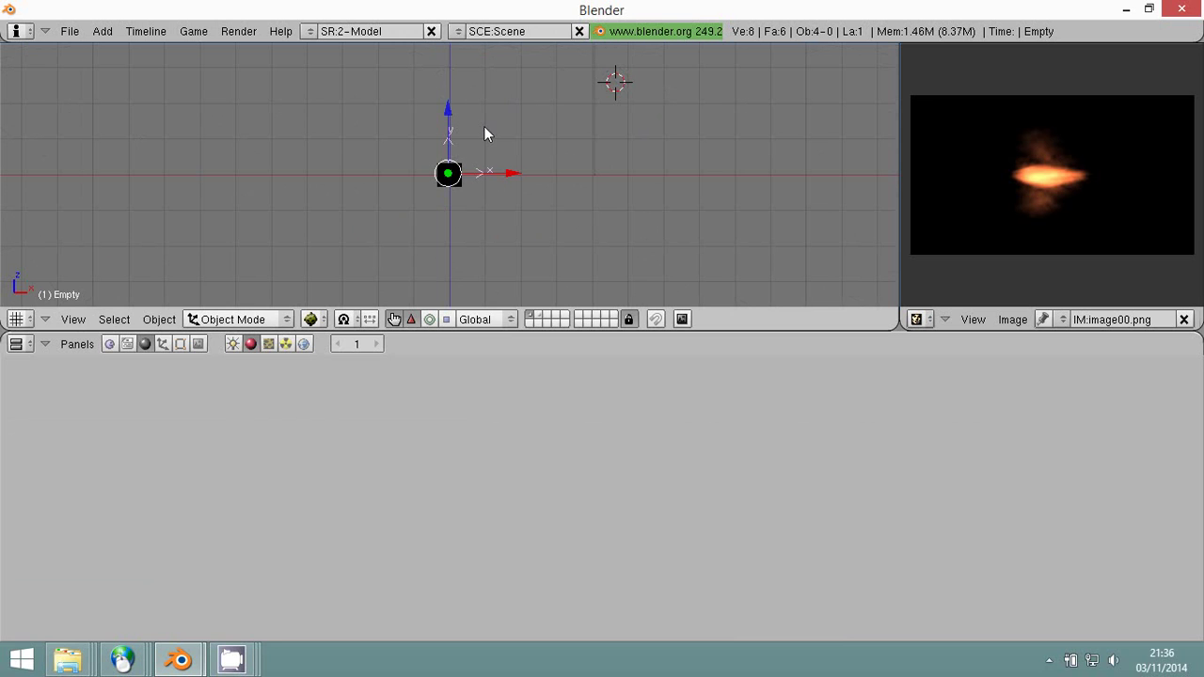
pyautogui.scroll(5, 484, 134)
pyautogui.press('KP_0')
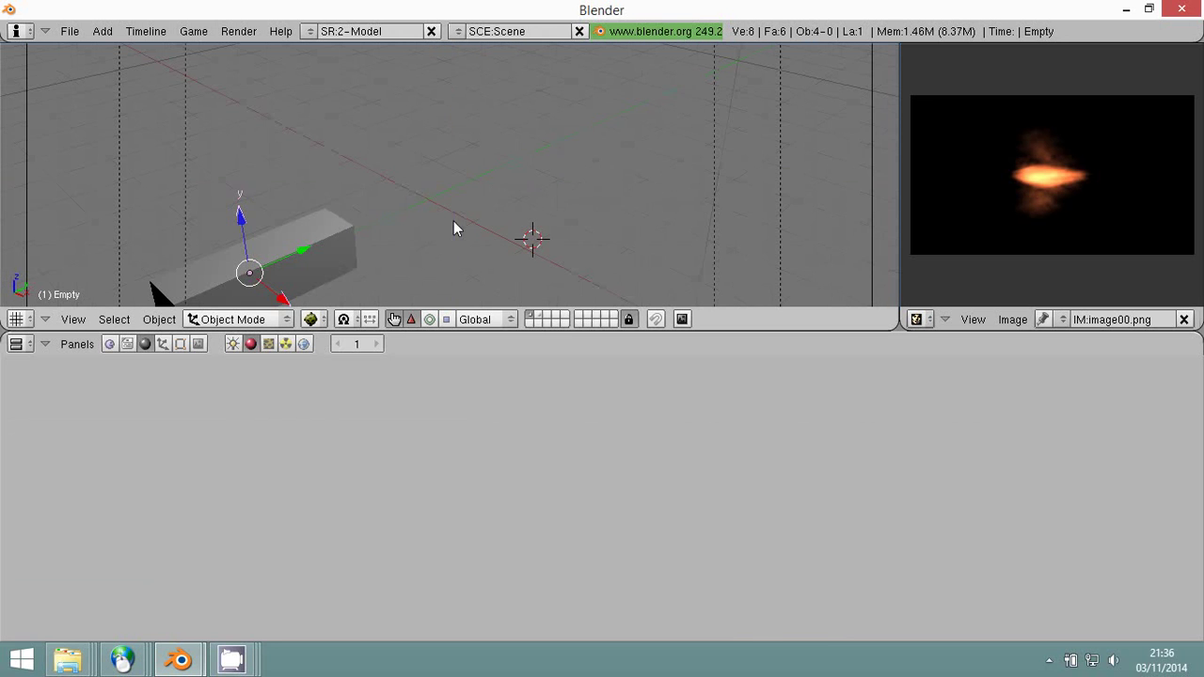
pyautogui.moveTo(338, 224)
pyautogui.mouseDown()
pyautogui.moveTo(471, 193)
pyautogui.moveTo(470, 181)
pyautogui.mouseUp()
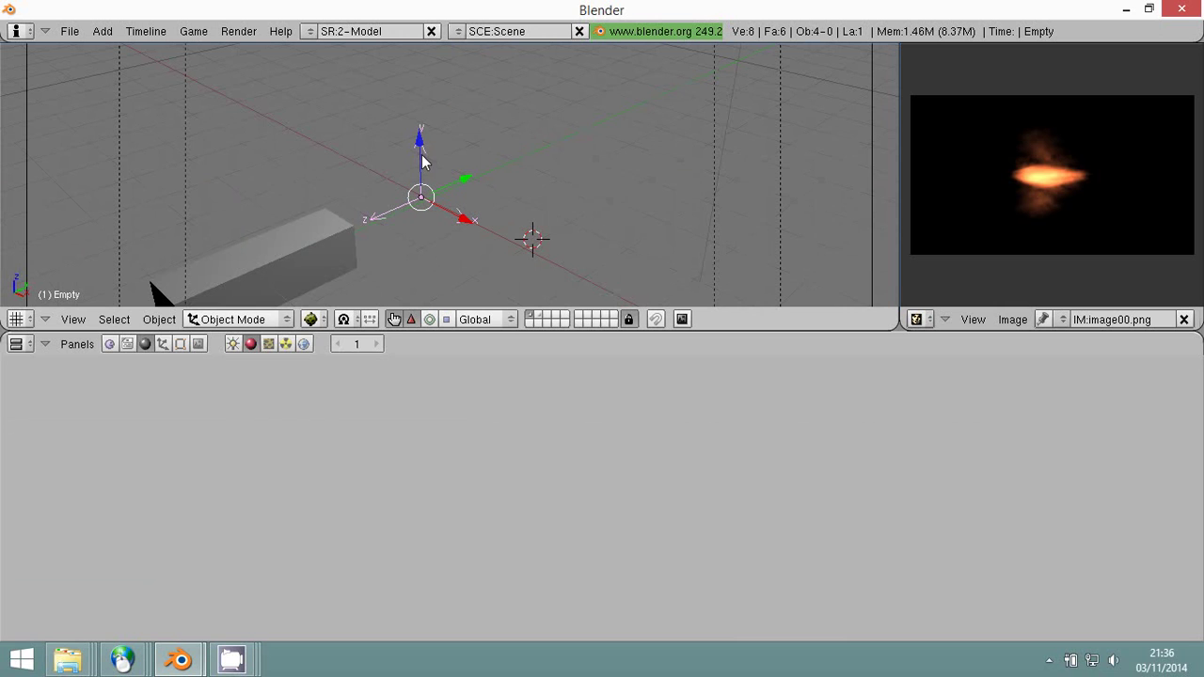
# Give the Empty a Keyboard sensor triggered by the Space key.
pyautogui.click(109, 344)
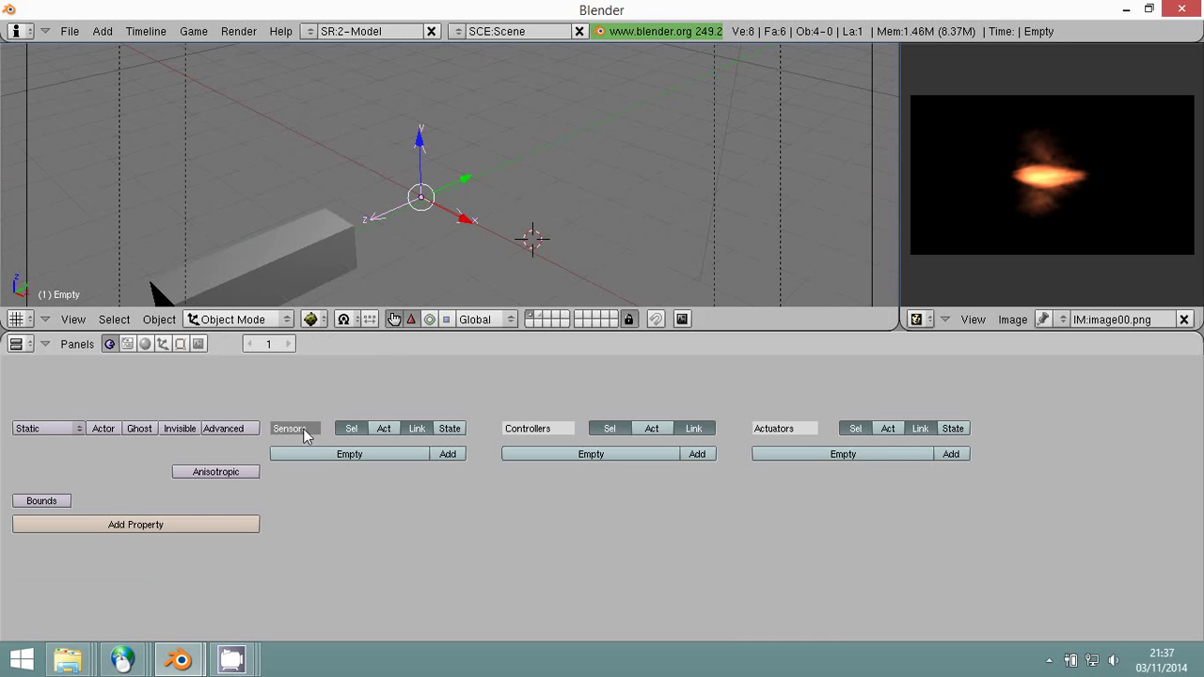
pyautogui.click(448, 455)
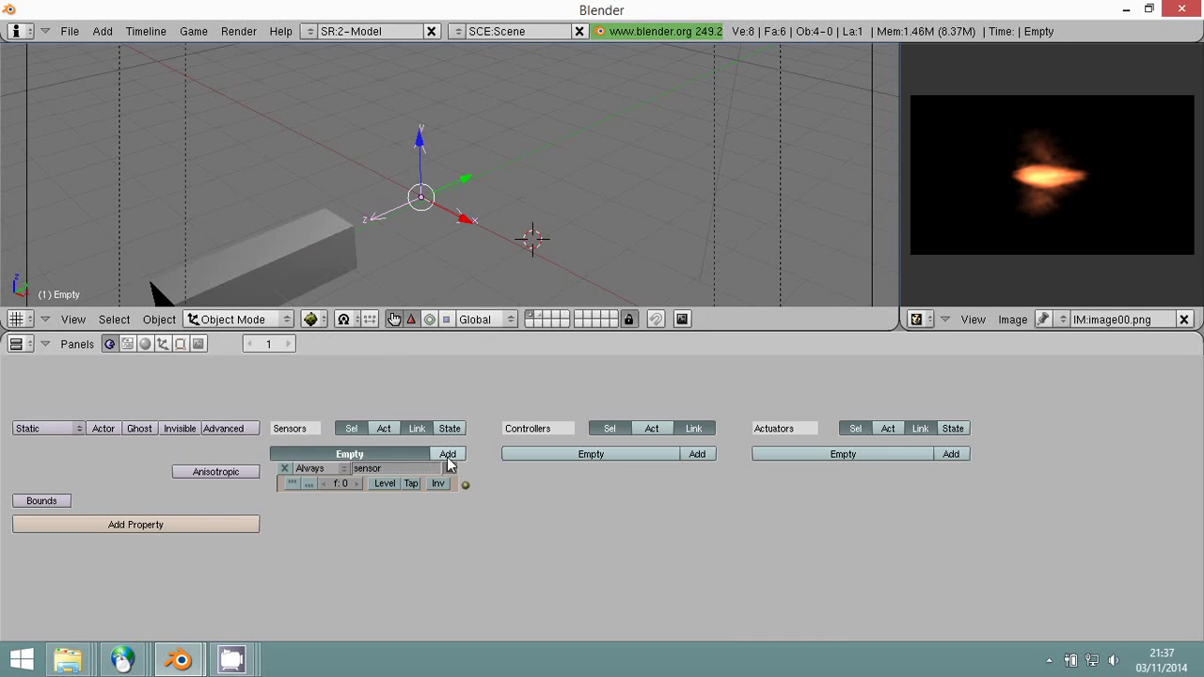
pyautogui.moveTo(314, 468)
pyautogui.click(336, 468)
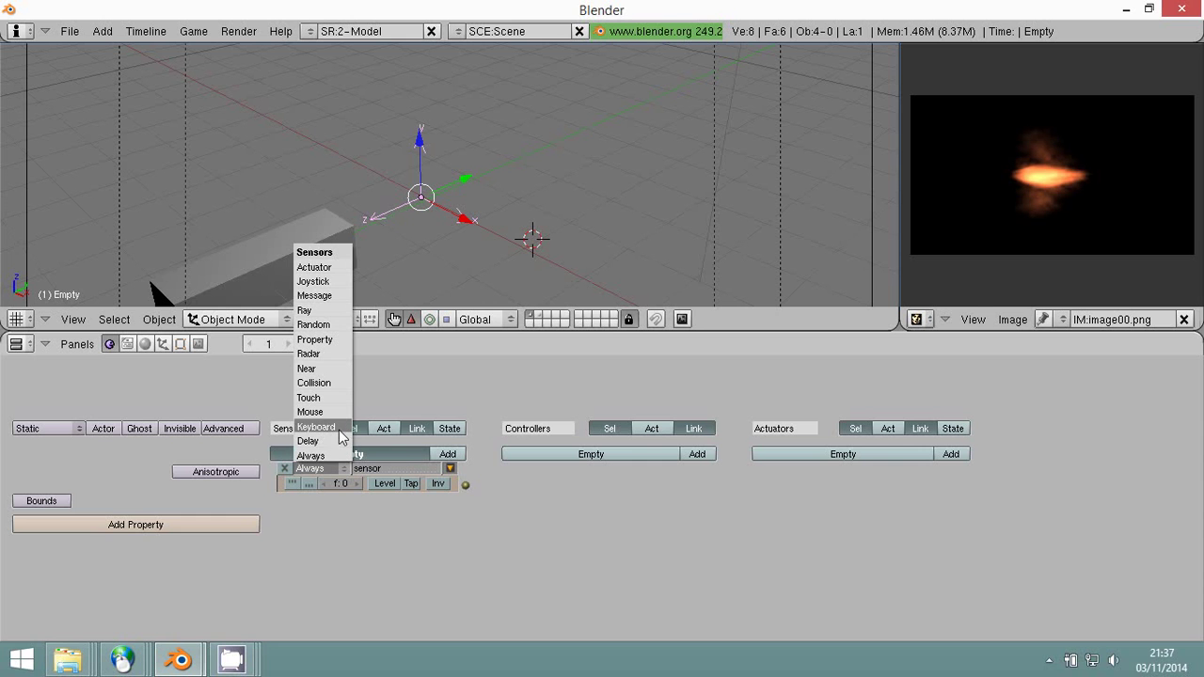
pyautogui.click(341, 429)
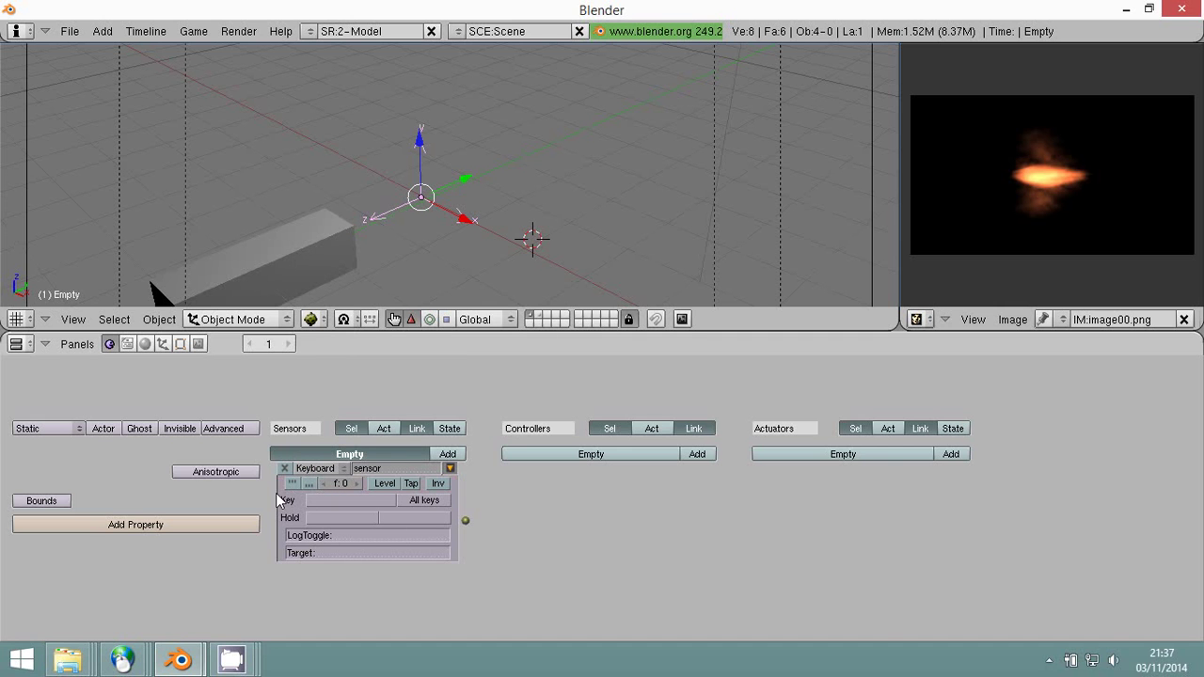
pyautogui.click(356, 500)
pyautogui.press('space')
# Wire the Keyboard sensor through an AND controller to an Edit Object actuator.
pyautogui.click(697, 454)
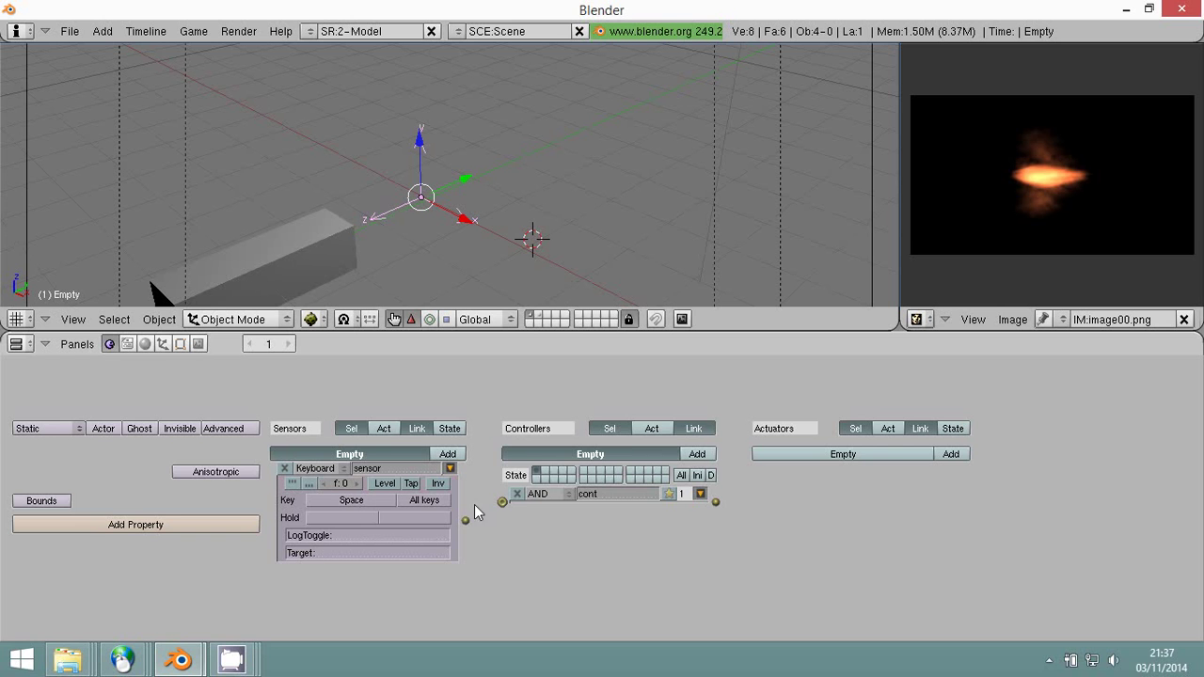
pyautogui.moveTo(509, 496); pyautogui.dragTo(504, 502)
pyautogui.click(952, 455)
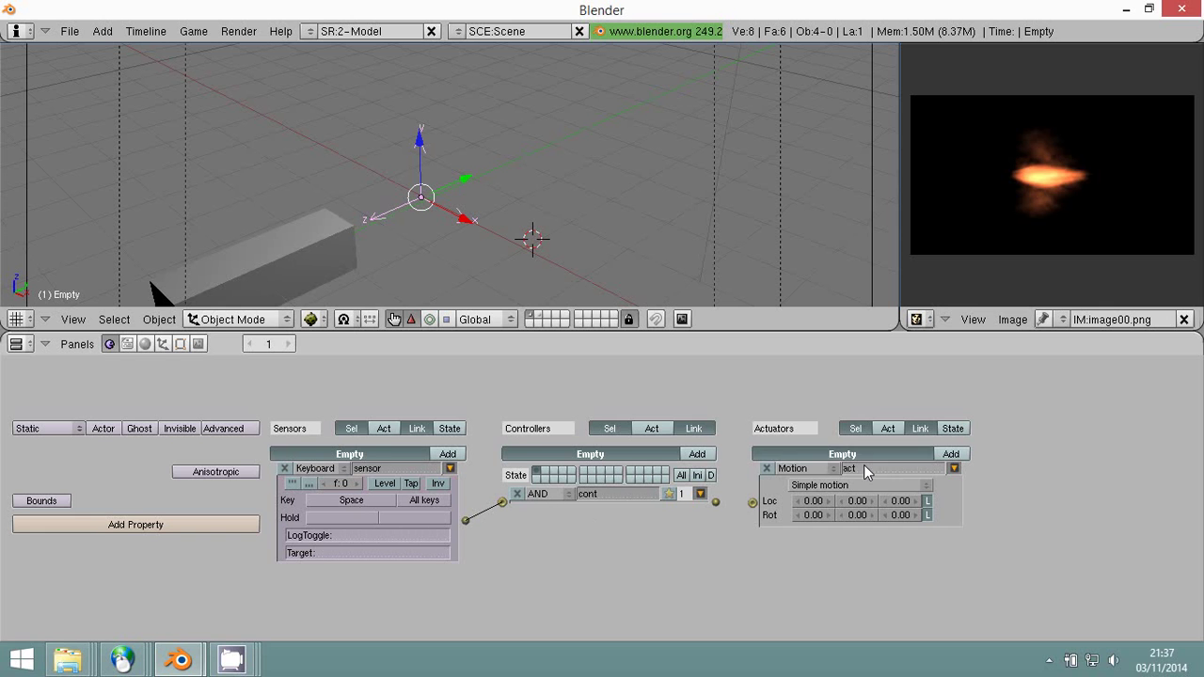
pyautogui.click(832, 469)
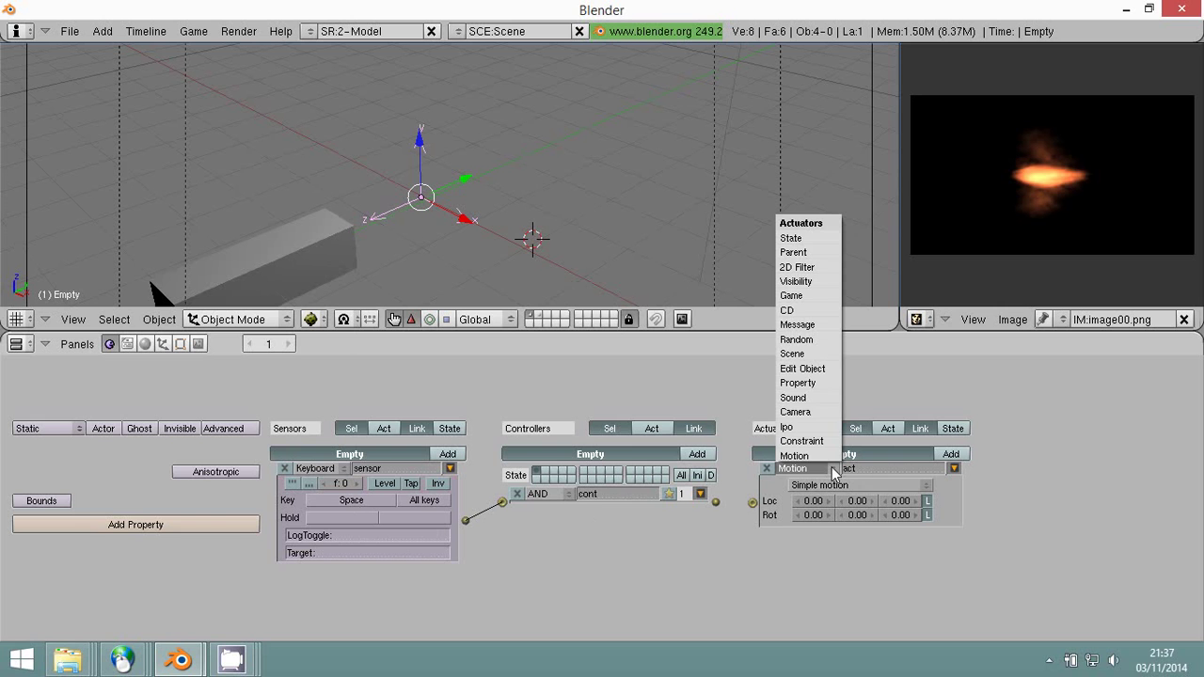
pyautogui.click(807, 369)
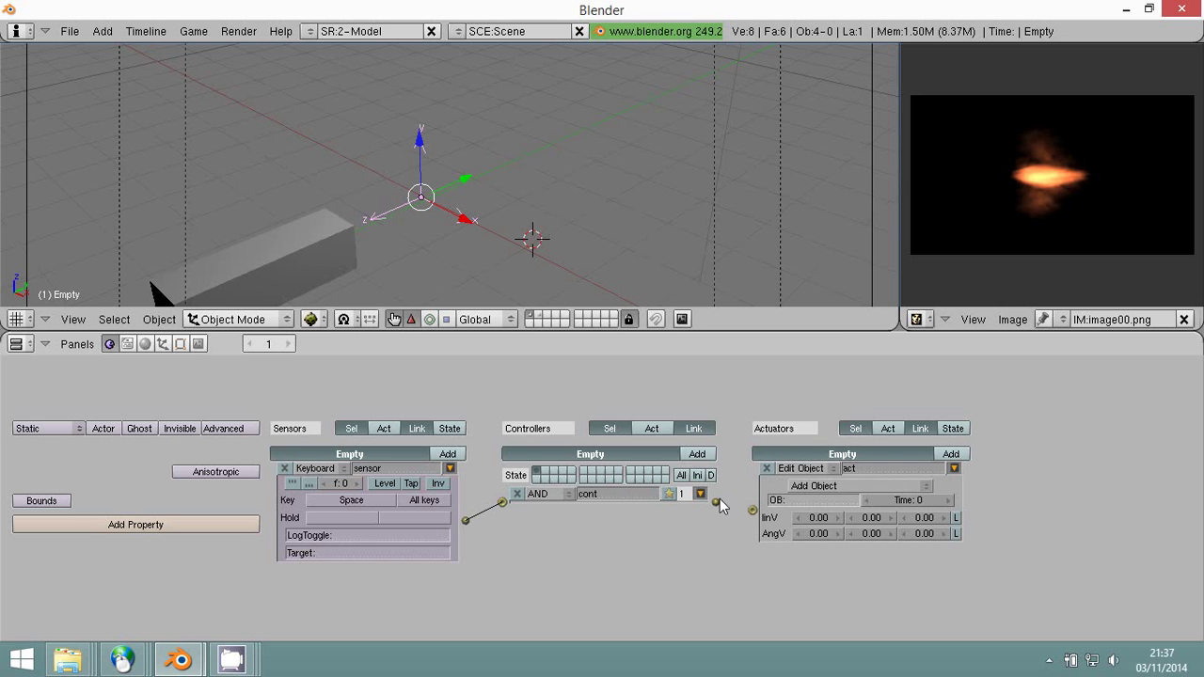
pyautogui.moveTo(736, 511); pyautogui.dragTo(753, 507)
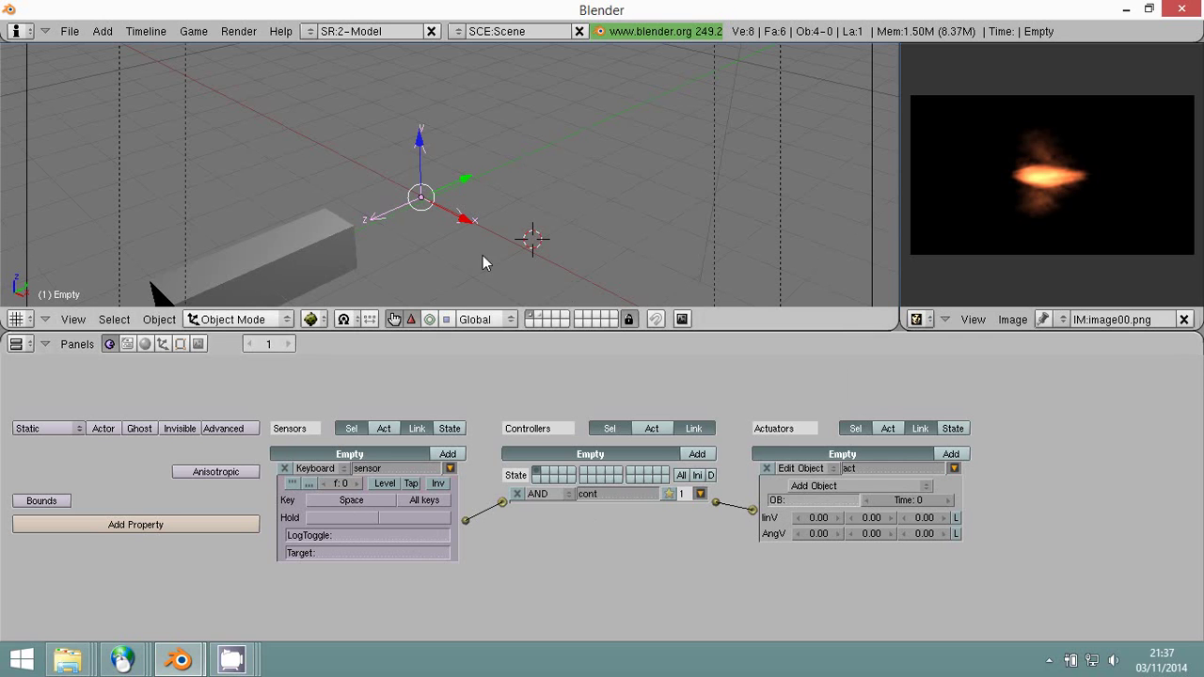
# Select the fire plane on its layer and rename it FUEGO.
pyautogui.click(541, 322)
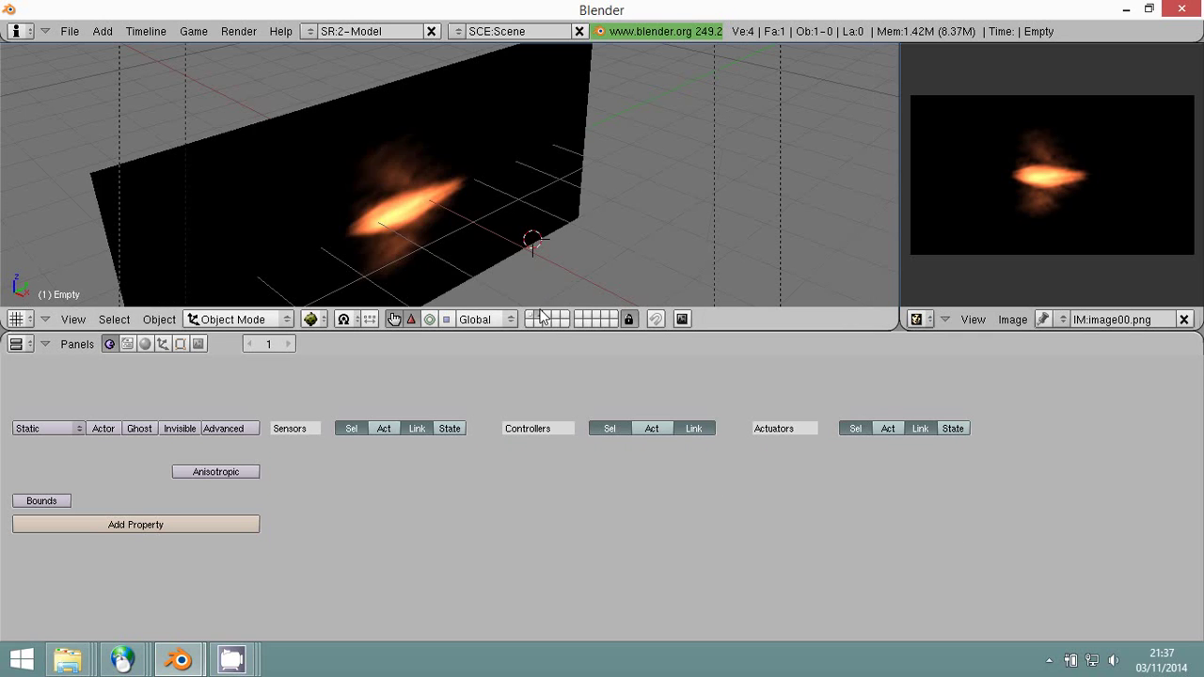
pyautogui.rightClick(496, 204)
pyautogui.press('n')
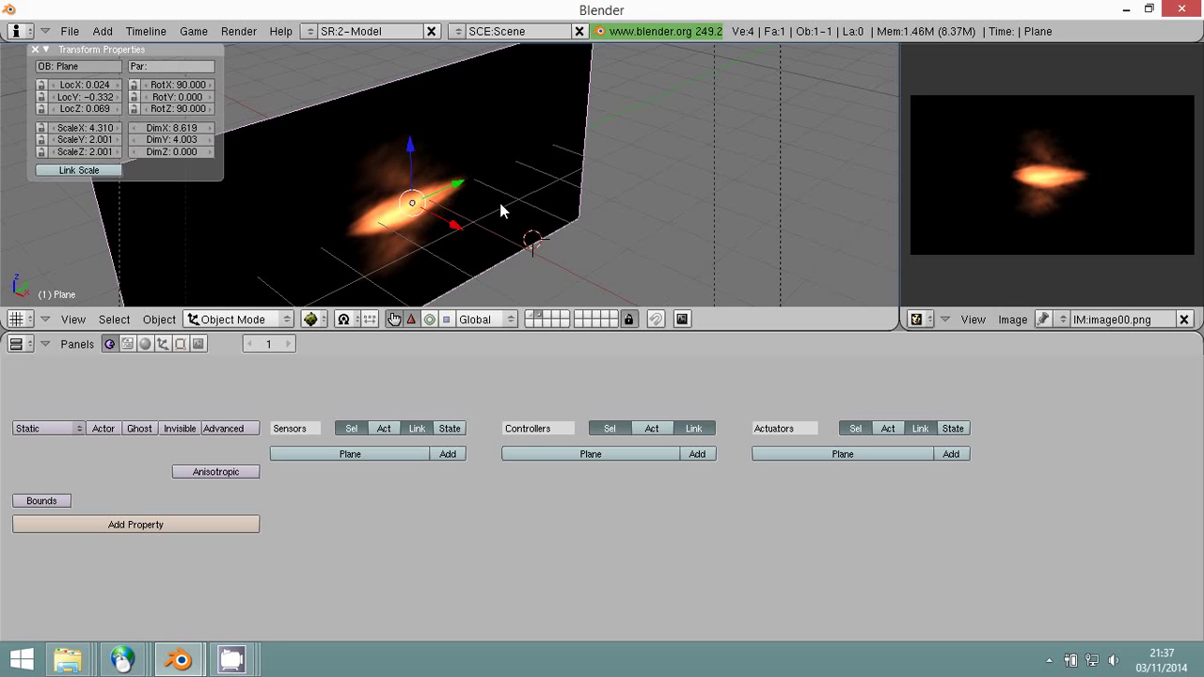
pyautogui.click(81, 65)
pyautogui.write('EGO')
pyautogui.press('Return')
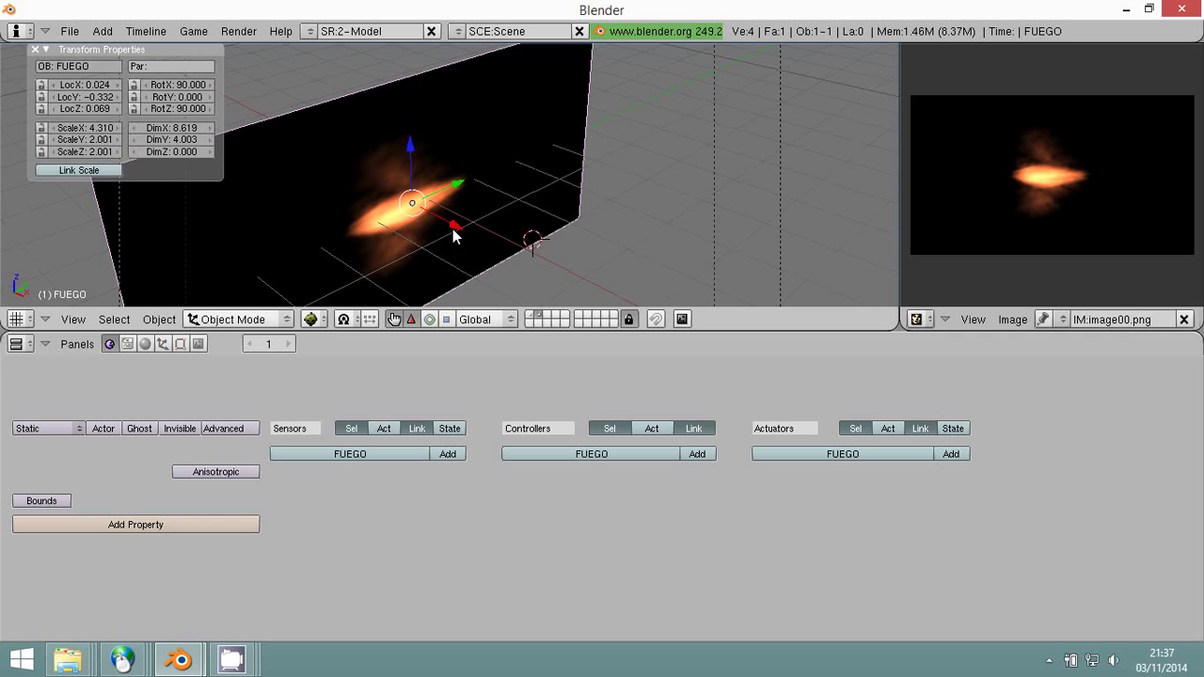
# Set the Empty's actuator to spawn FUEGO with Time 7, and switch the Space sensor to Tap.
pyautogui.click(529, 314)
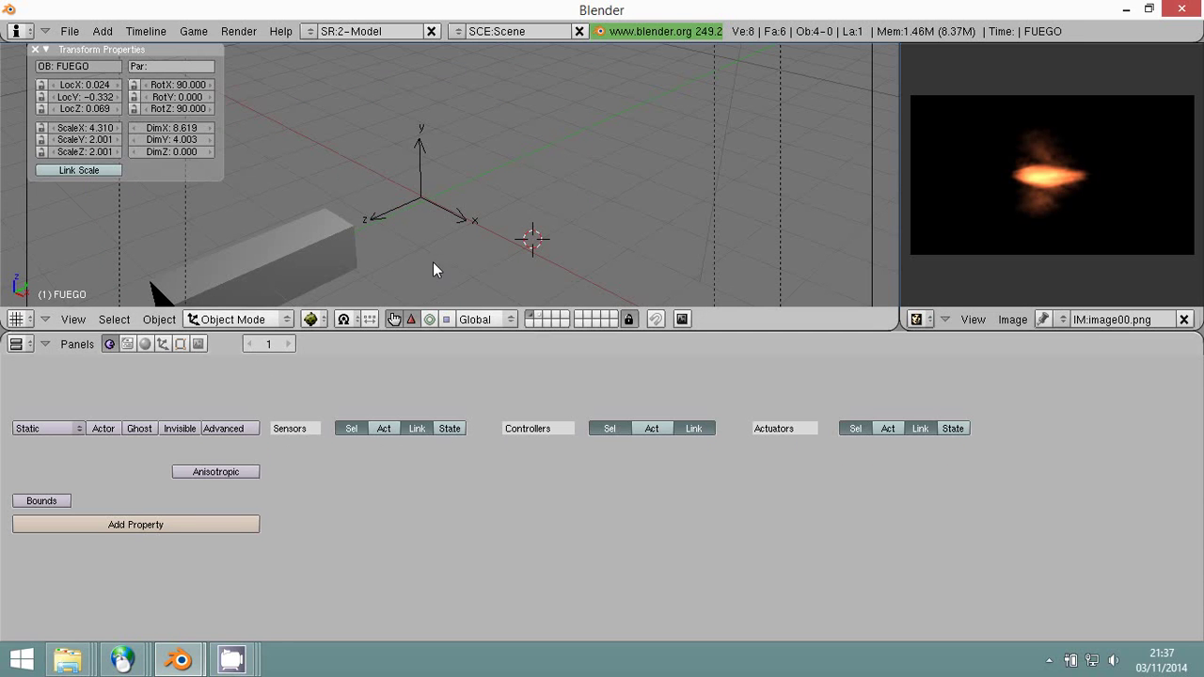
pyautogui.rightClick(449, 207)
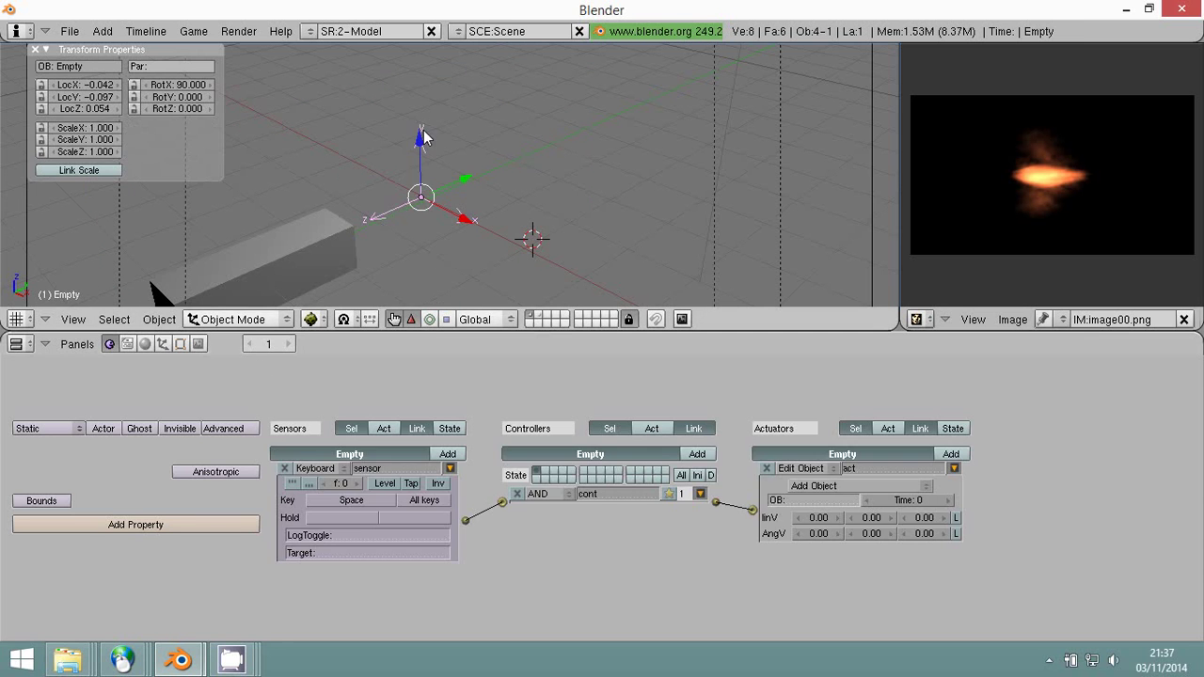
pyautogui.click(809, 499)
pyautogui.write('UEGO')
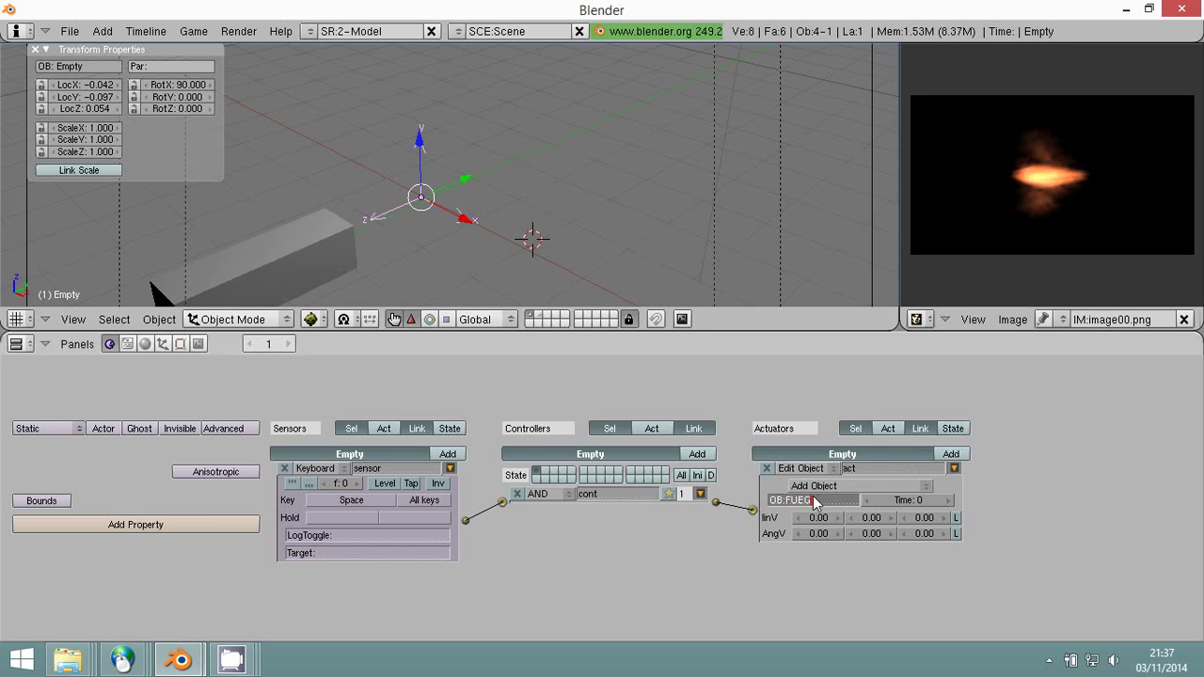
pyautogui.press('Return')
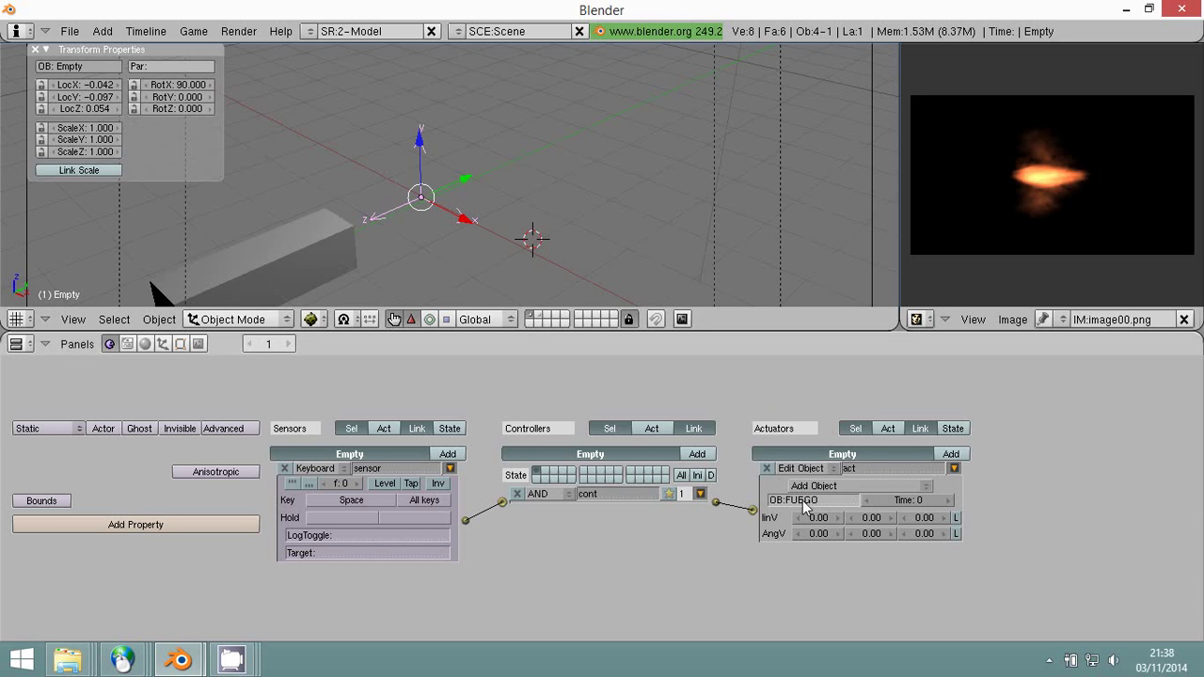
pyautogui.click(947, 500)
pyautogui.click(411, 483)
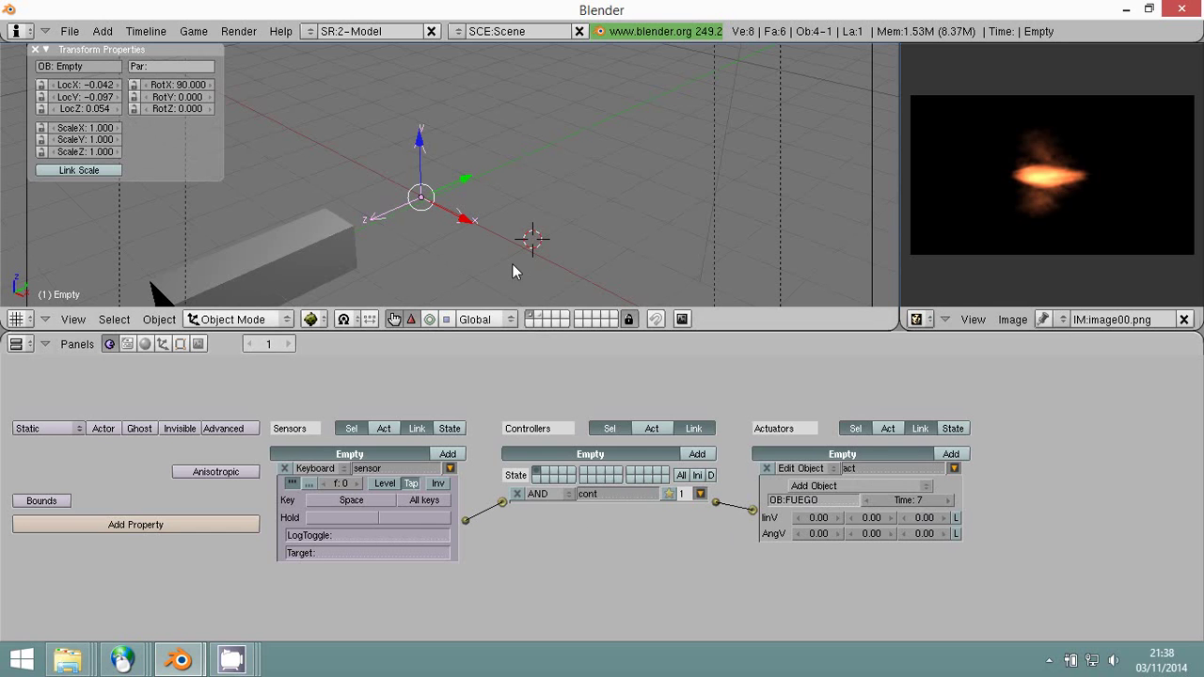
# Reposition the 3D cursor and run a game test of the spawn.
pyautogui.press('d')
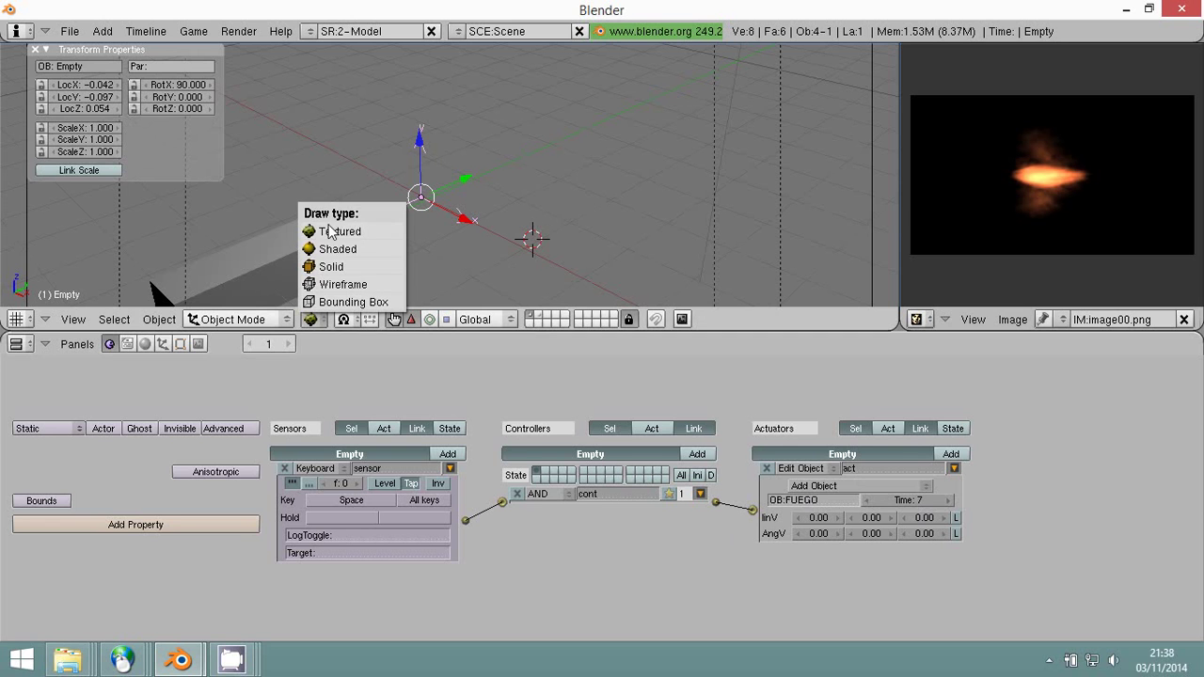
pyautogui.click(599, 213)
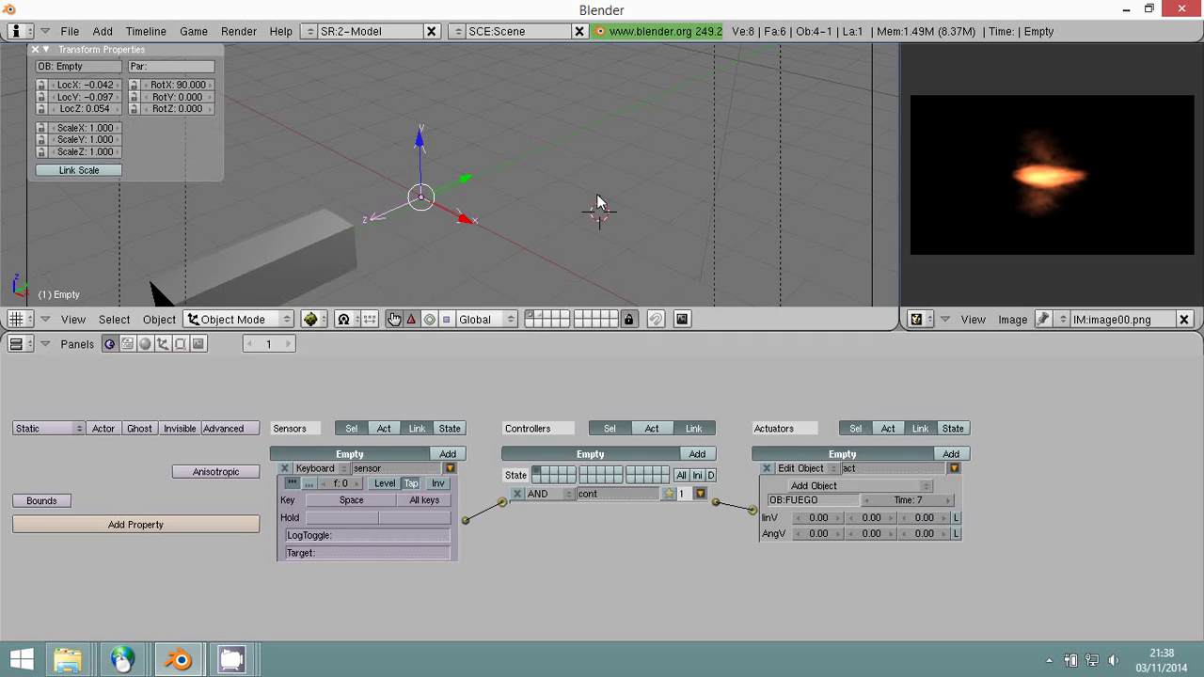
pyautogui.press('p')
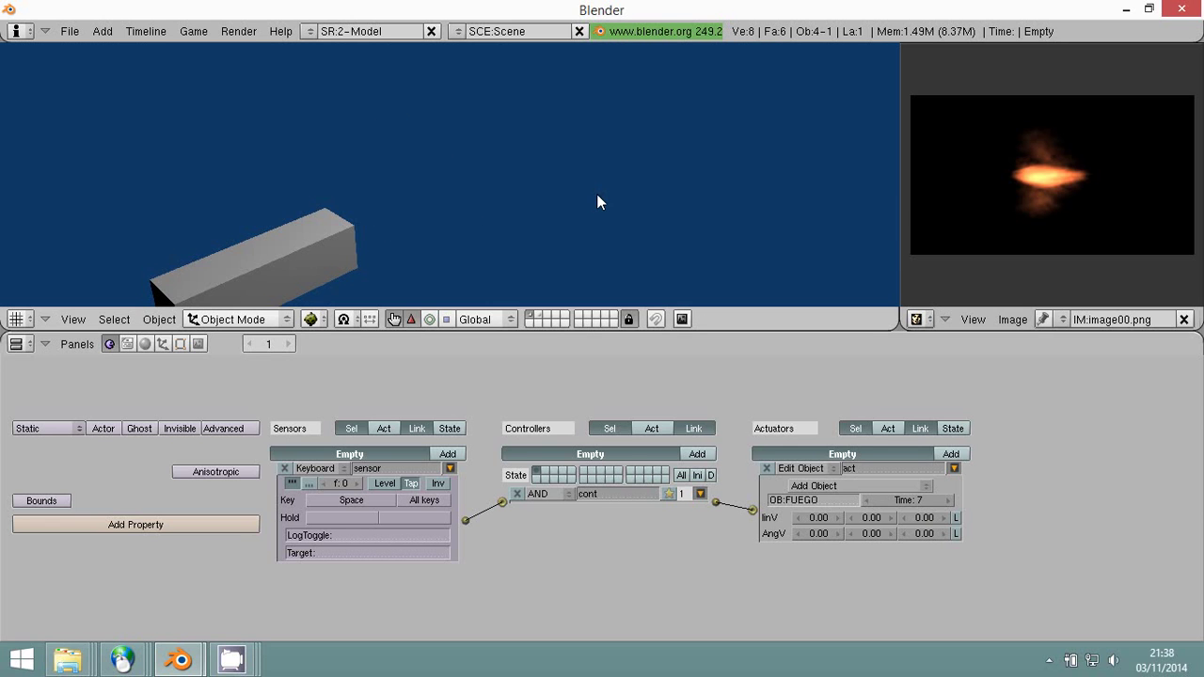
pyautogui.press('Escape')
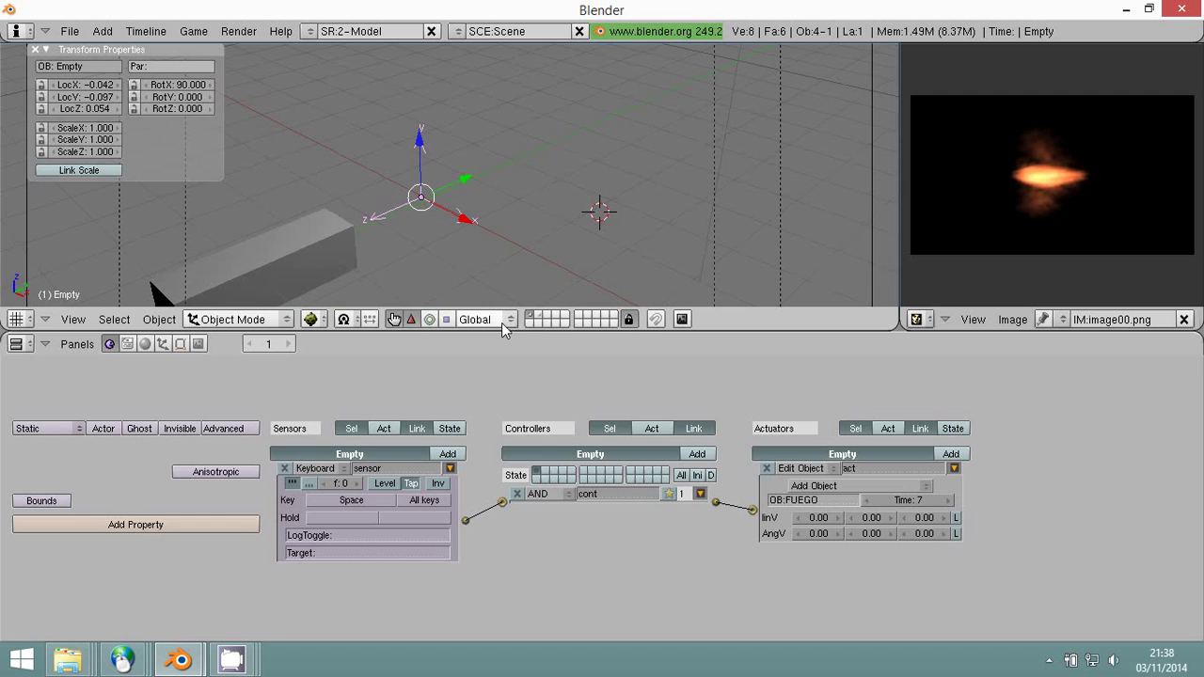
# Apply FUEGO's scale and rotation so it reads scale 1 and rotation 0.
pyautogui.click(538, 324)
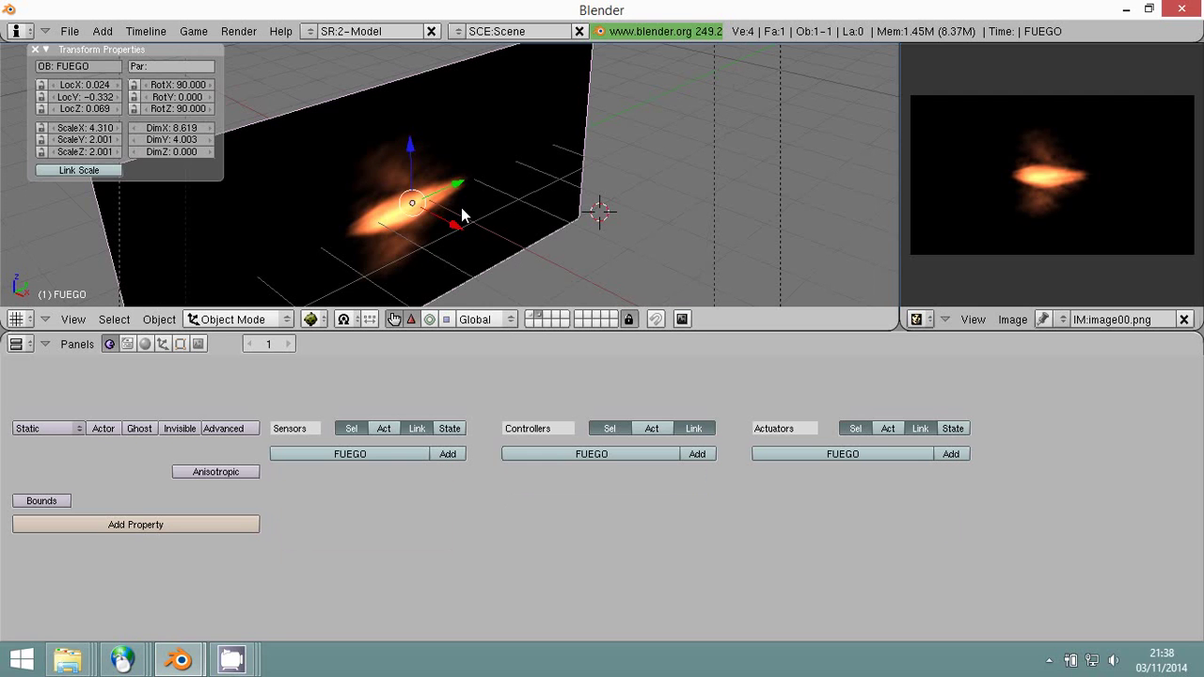
pyautogui.hotkey('ctrl', 'a')
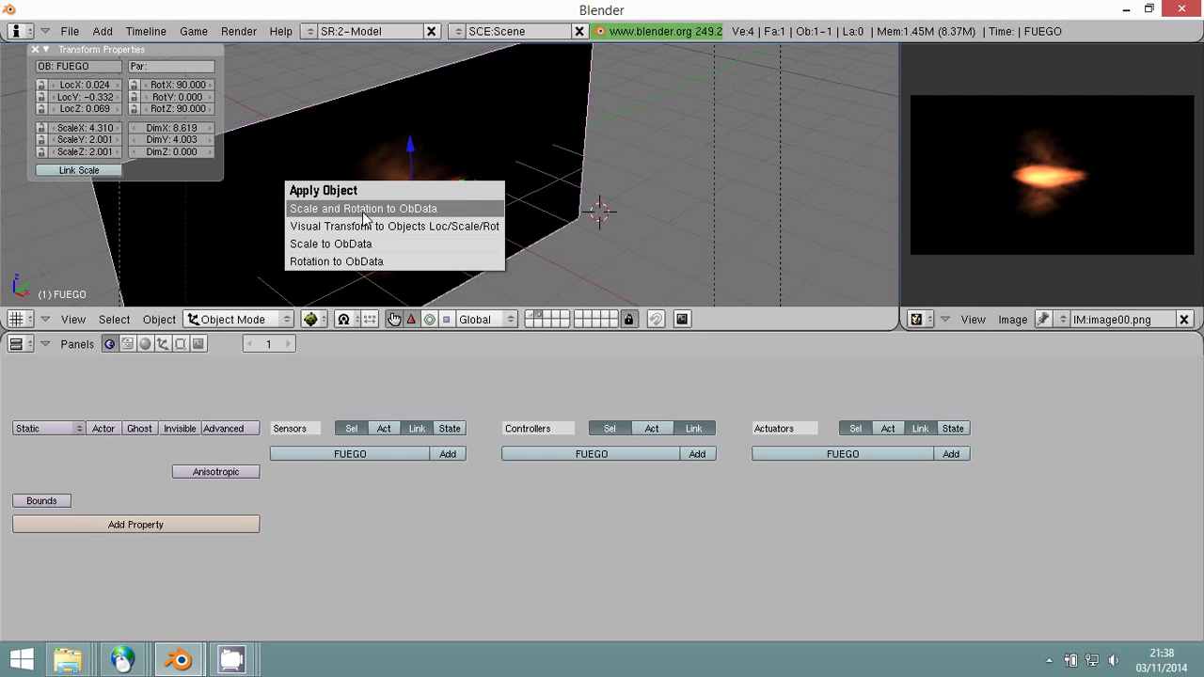
pyautogui.click(392, 209)
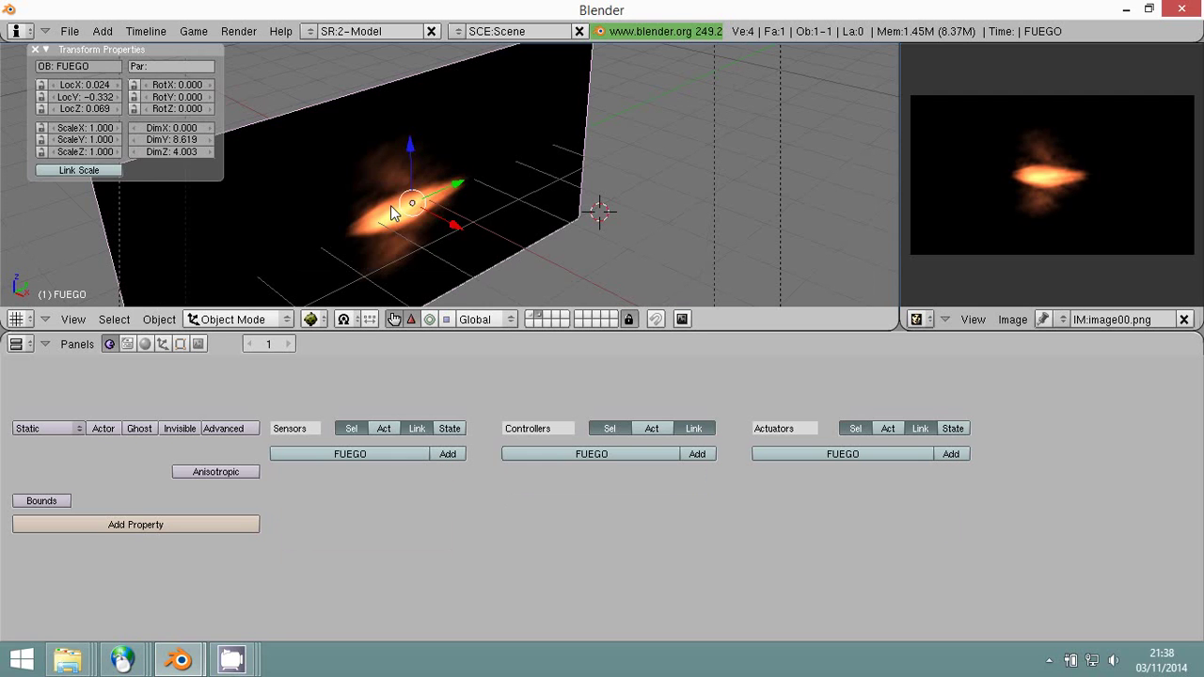
# Select the Empty, fire the flash twice with Space in a game test, then show FUEGO's layer.
pyautogui.click(527, 315)
pyautogui.rightClick(458, 214)
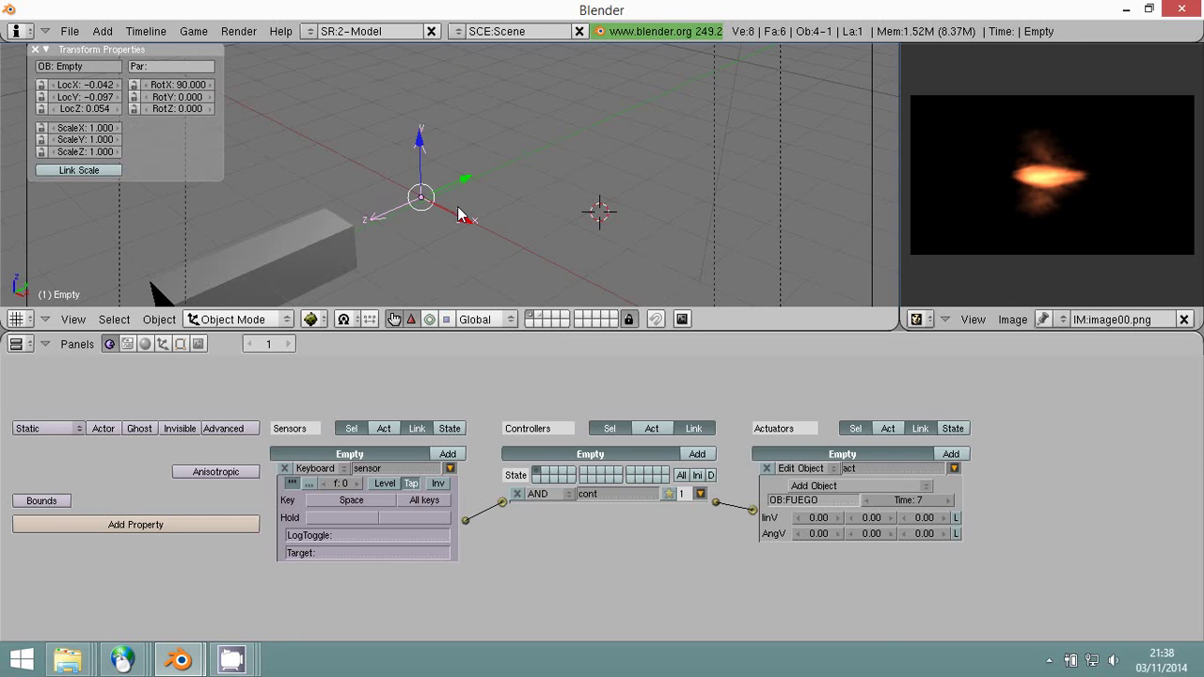
pyautogui.press('p')
pyautogui.press('space')
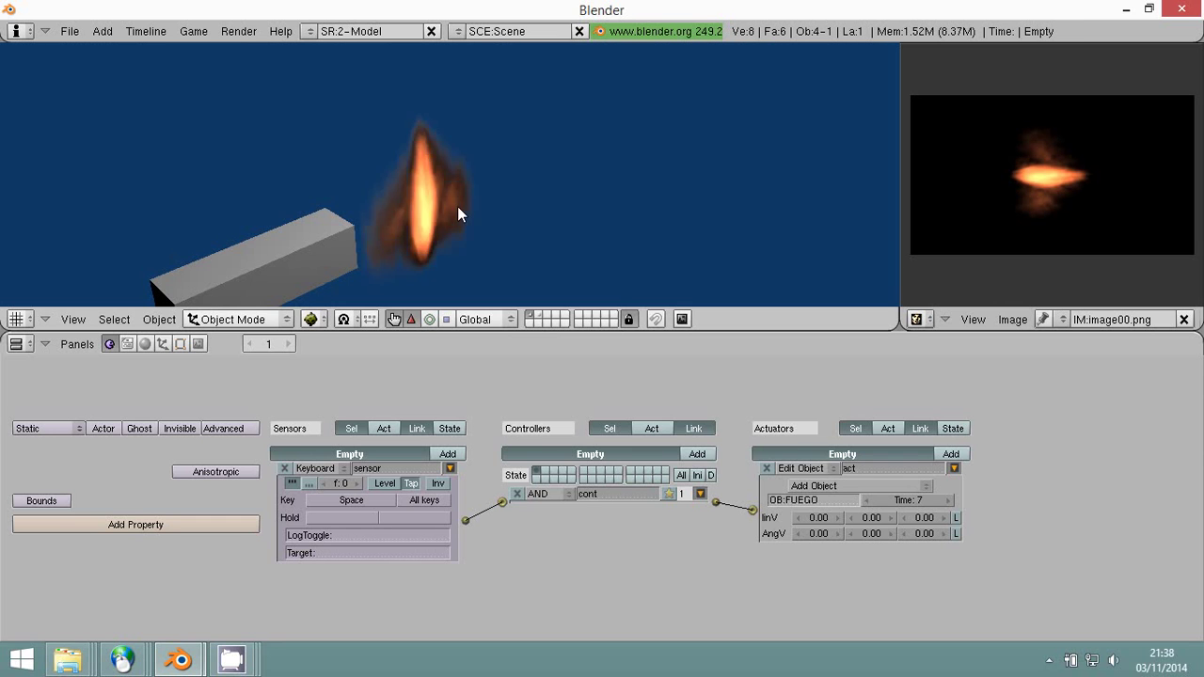
pyautogui.press('space')
pyautogui.press('Escape')
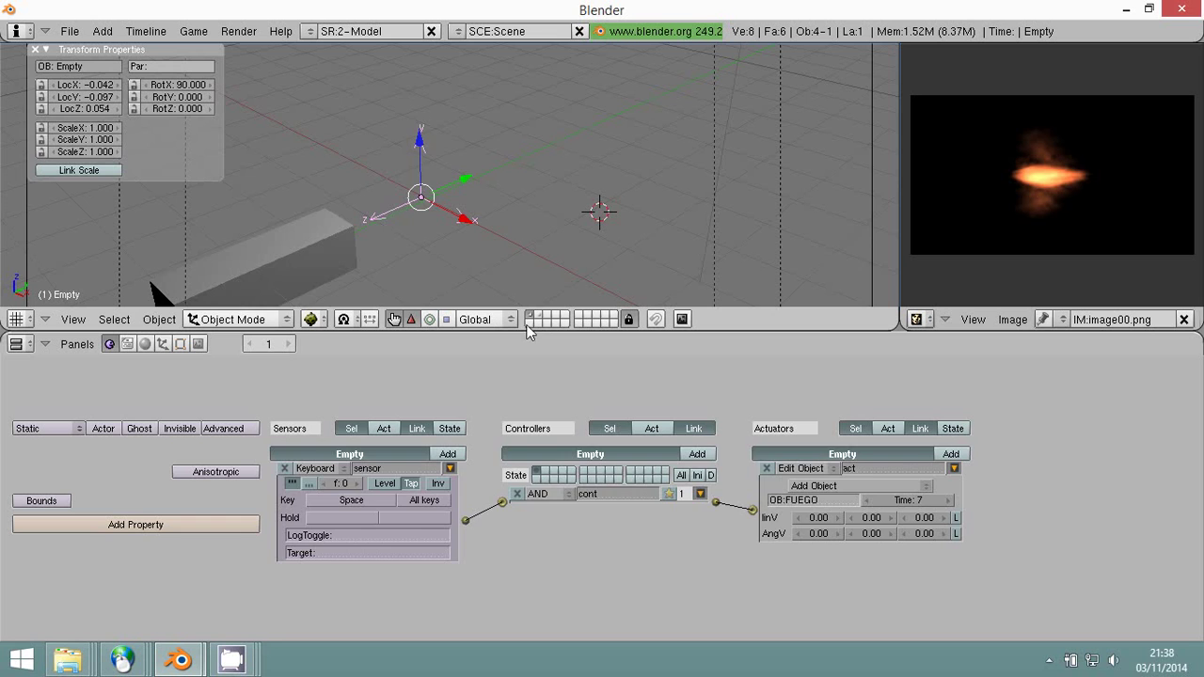
pyautogui.click(539, 317)
# From the front view, rotate the FUEGO plane 90° about X.
pyautogui.press('KP_3')
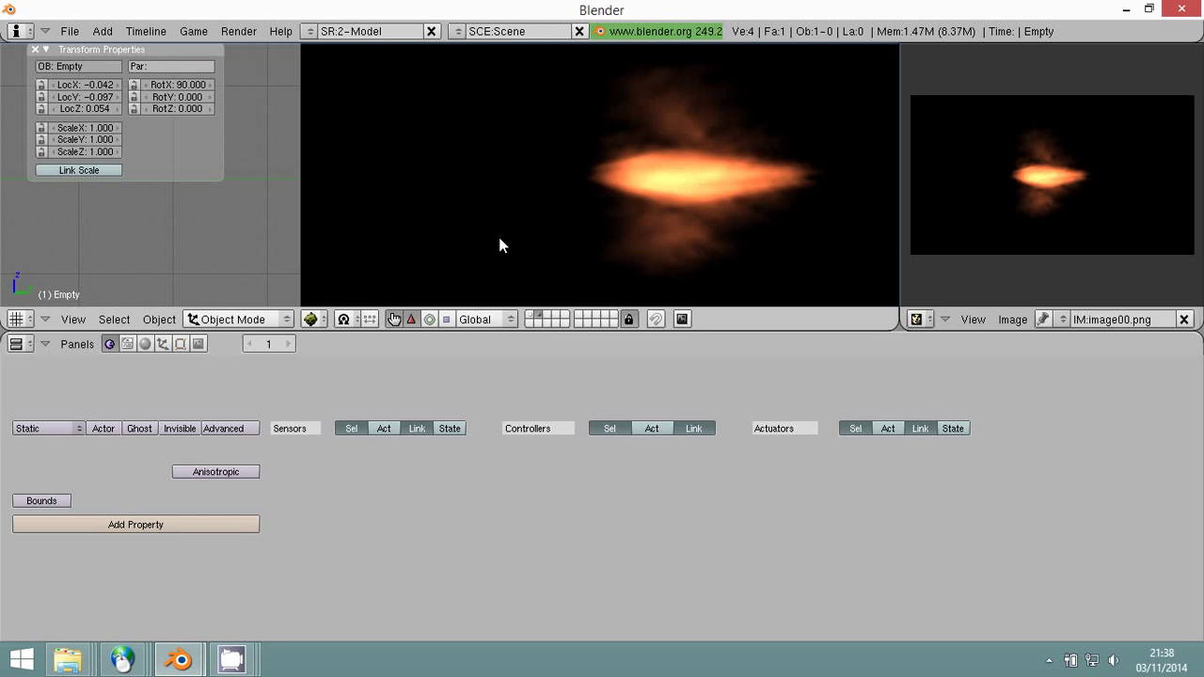
pyautogui.rightClick(648, 230)
pyautogui.scroll(-3, 648, 231)
pyautogui.press('r')
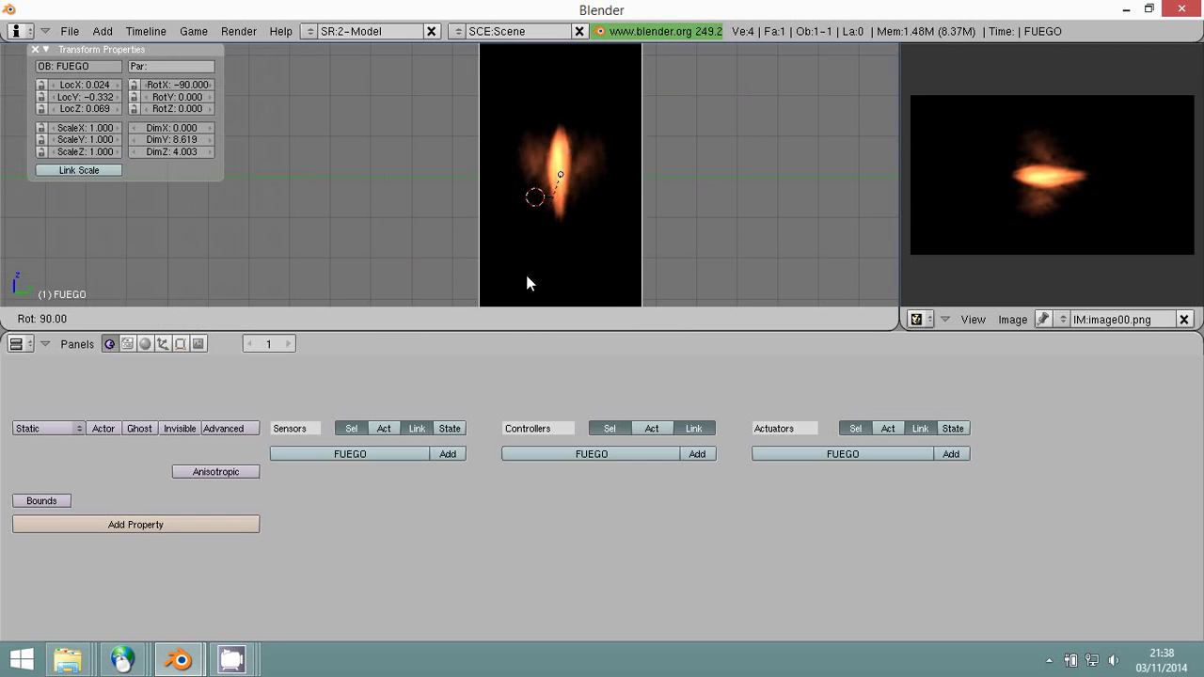
pyautogui.click(528, 278)
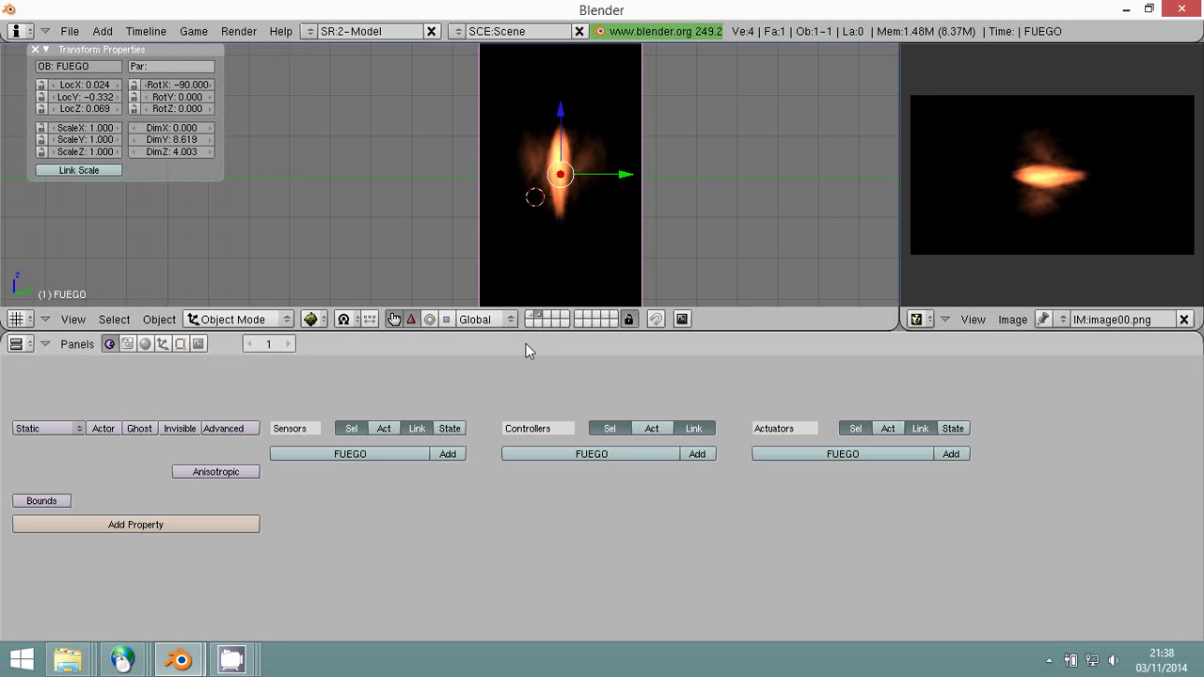
# Return to the barrel layer, orbit to an angled view and game-test the flash.
pyautogui.press('1')
pyautogui.moveTo(462, 240); pyautogui.dragTo(584, 290, button='middle')
pyautogui.scroll(3, 584, 290)
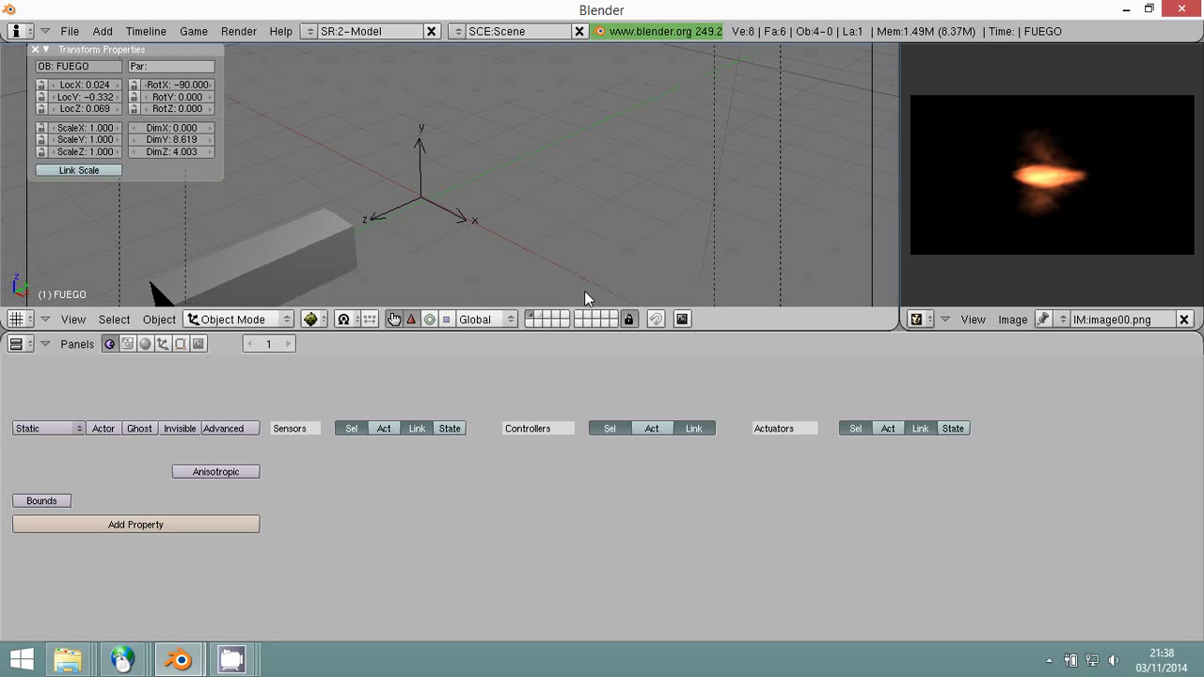
pyautogui.press('p')
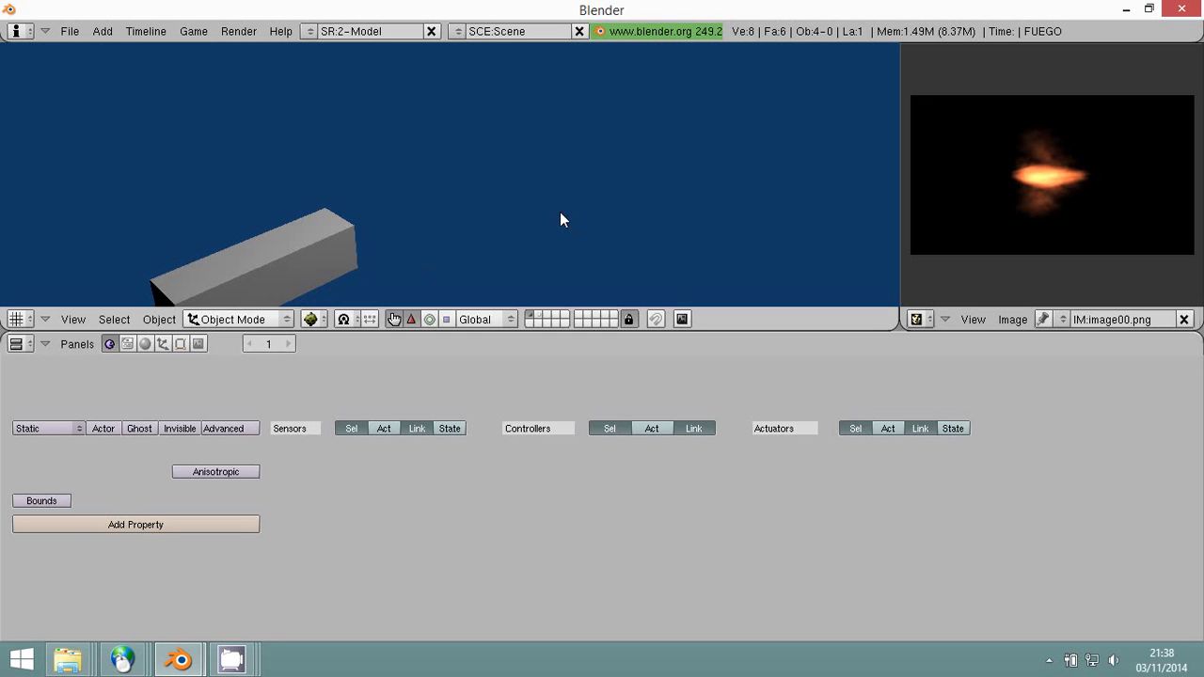
pyautogui.press('Escape')
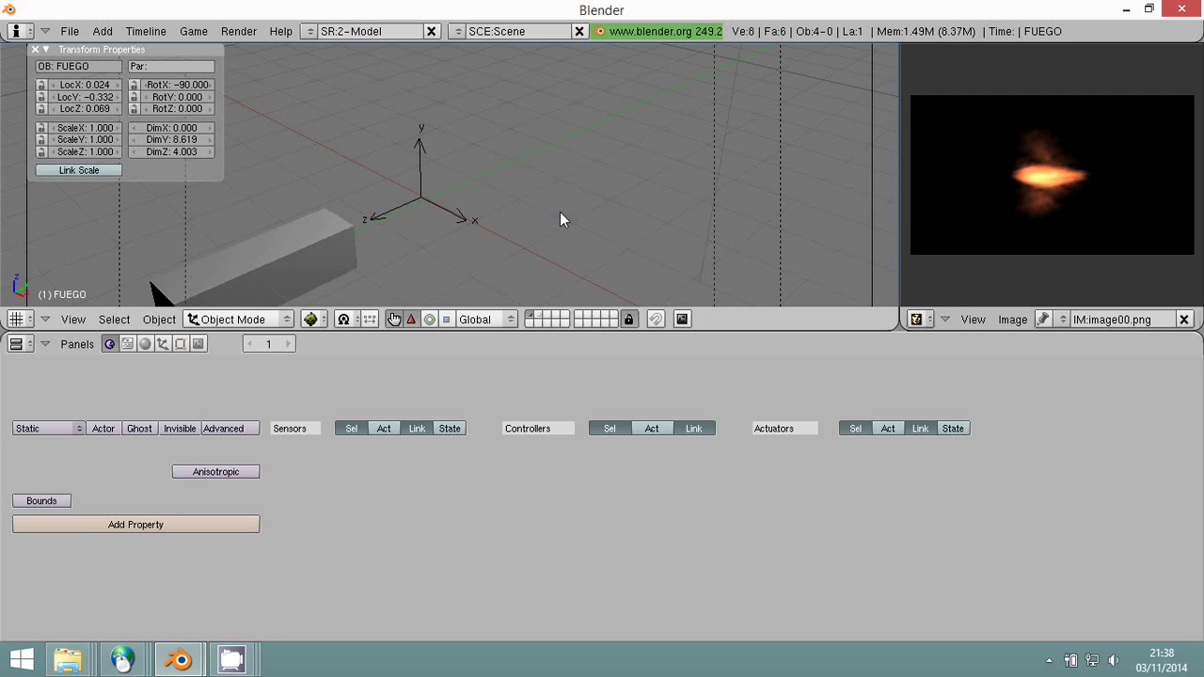
# Apply FUEGO's scale and rotation to its mesh so RotX reads 0, then hide its layer.
pyautogui.click(545, 319)
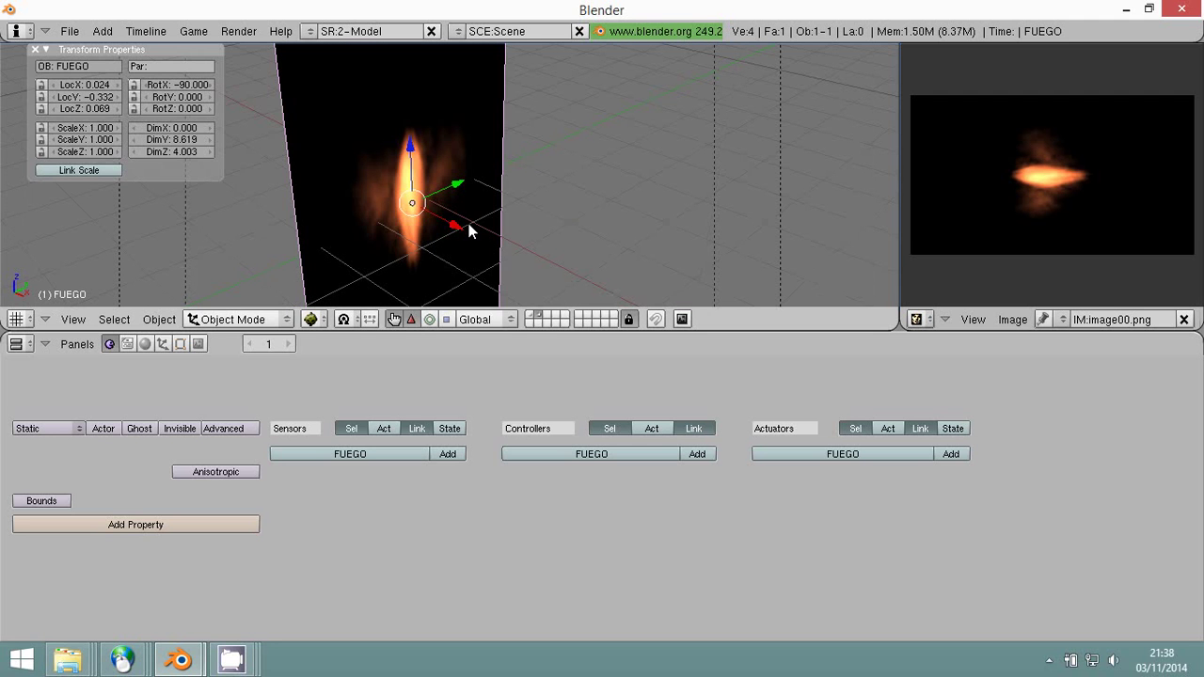
pyautogui.hotkey('ctrl', 'a')
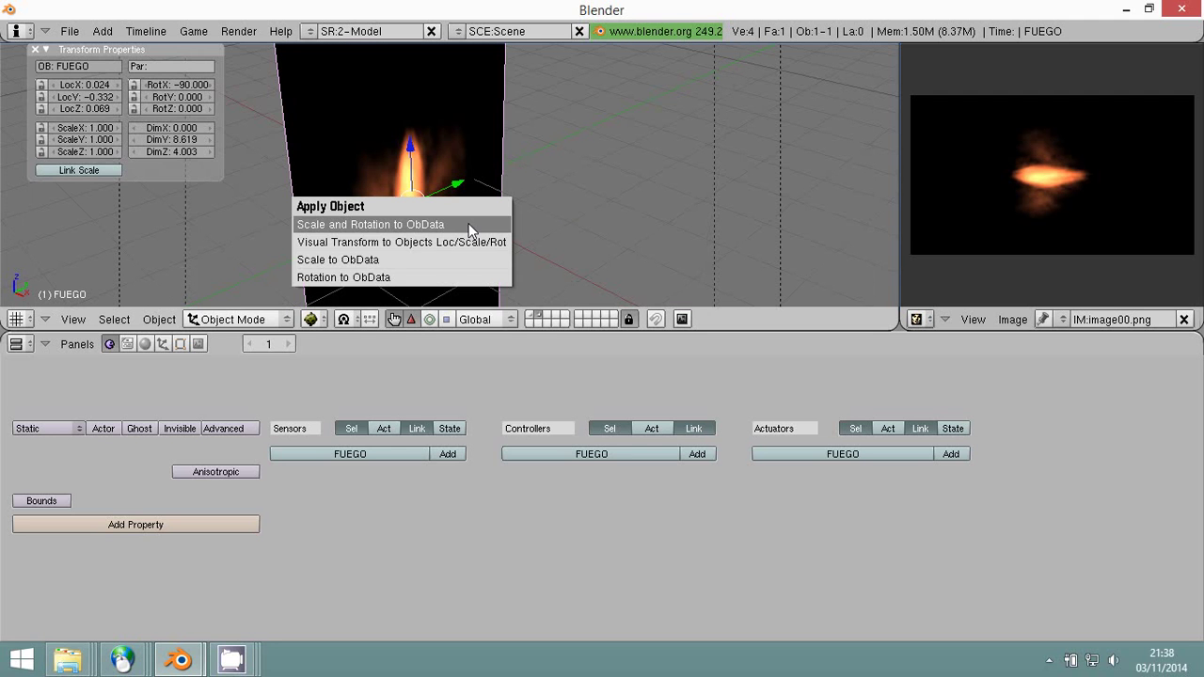
pyautogui.click(470, 229)
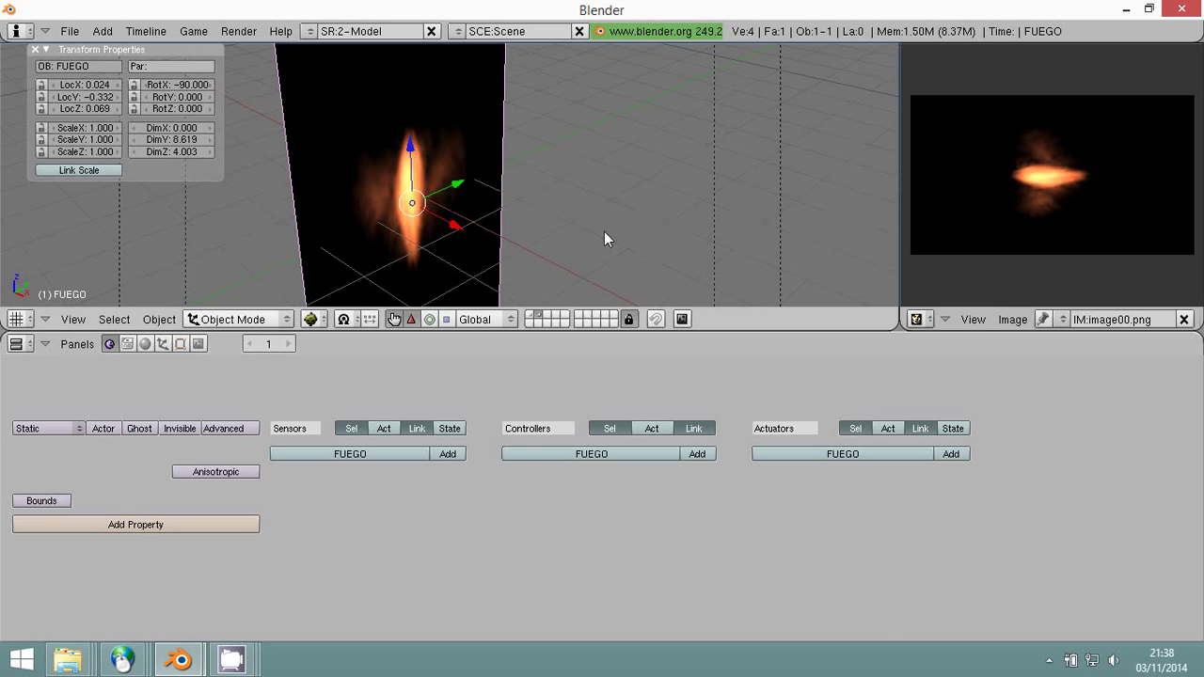
pyautogui.hotkey('ctrl', 'a')
pyautogui.click(459, 284)
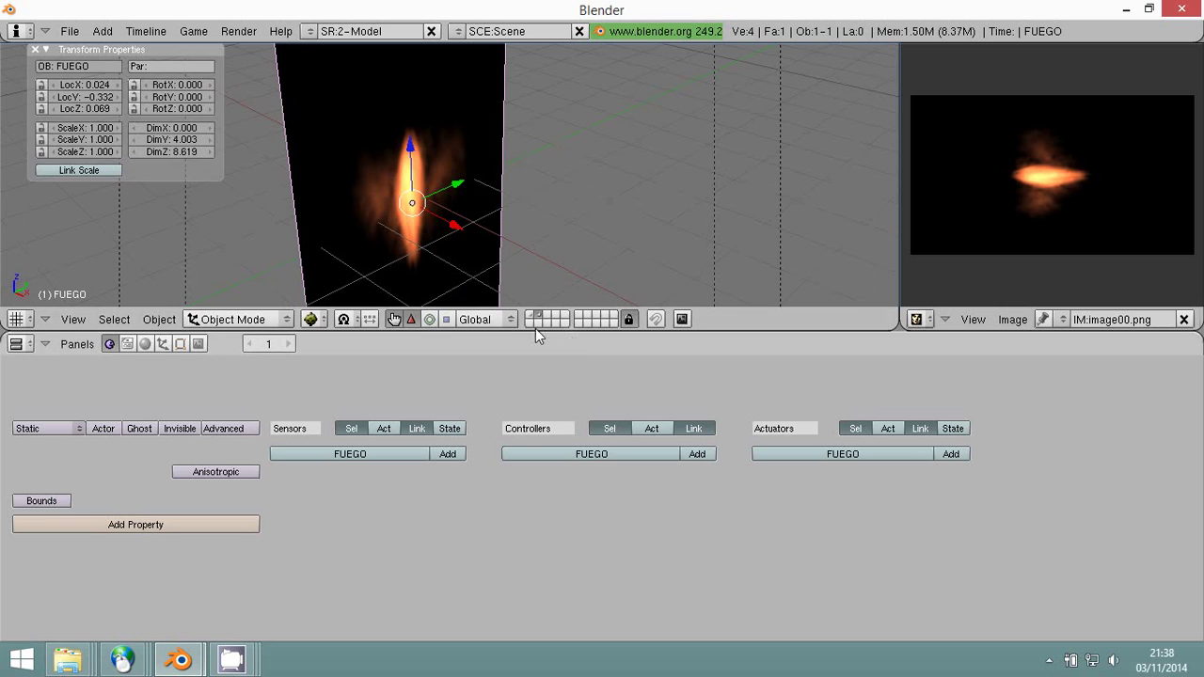
pyautogui.press('x')
pyautogui.press('Return')
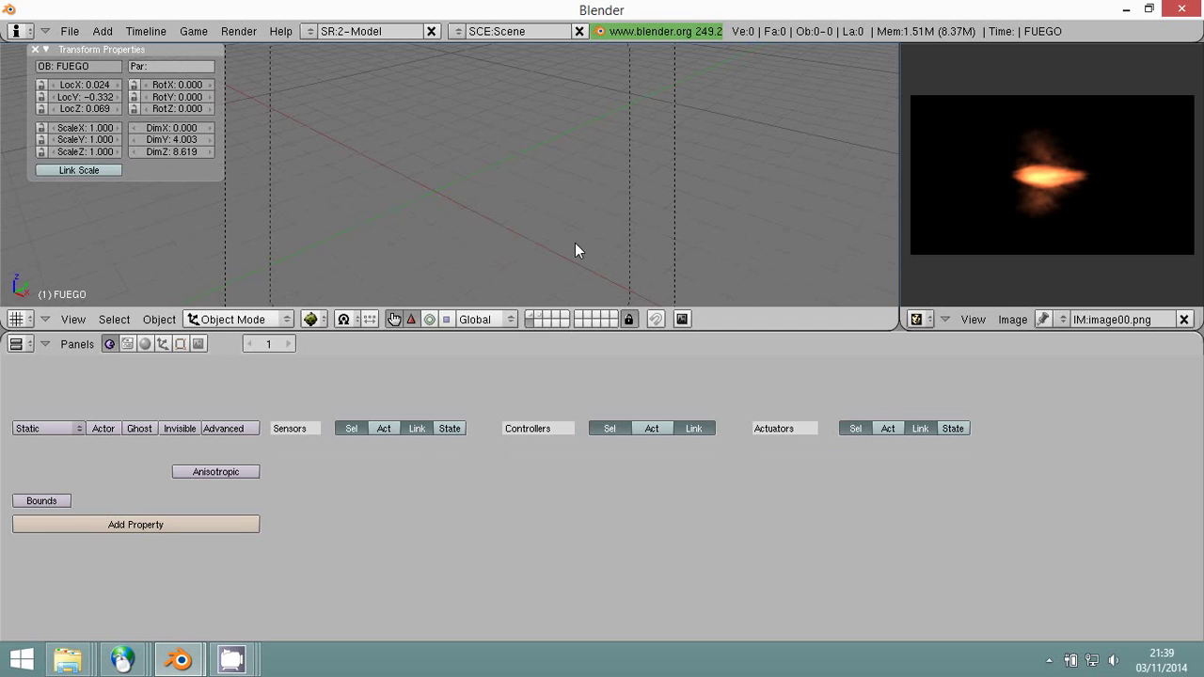
# Show the box and Empty layer and run a game test of the flame.
pyautogui.press('1')
pyautogui.click(552, 224)
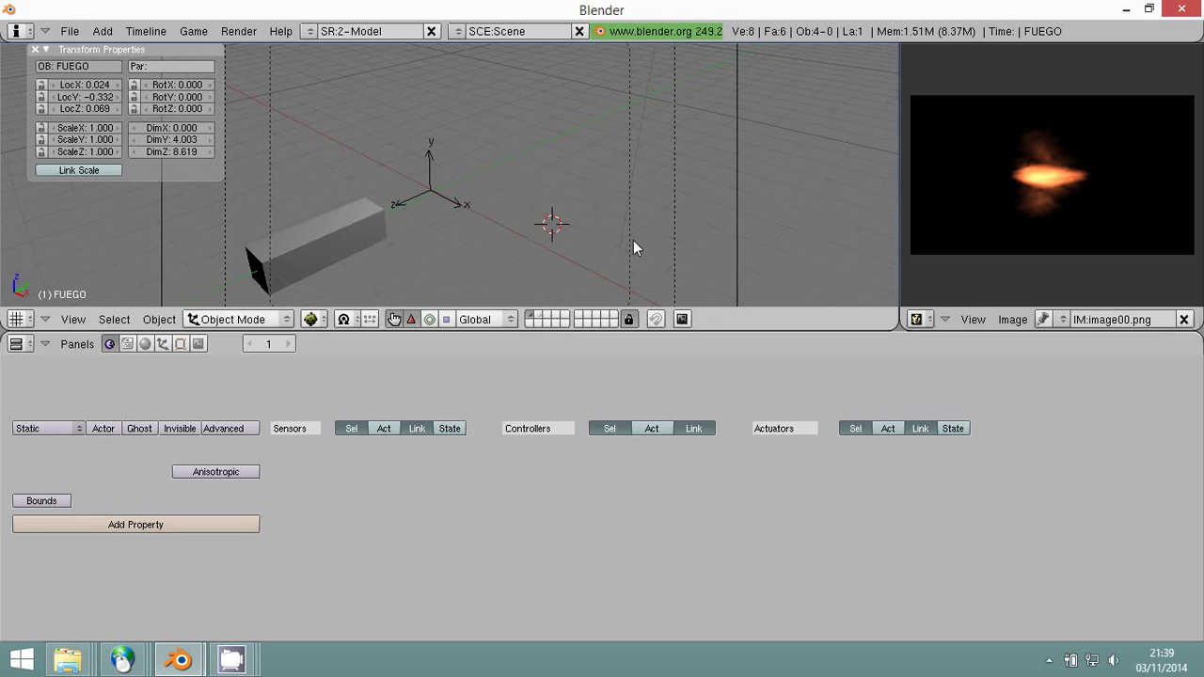
pyautogui.press('p')
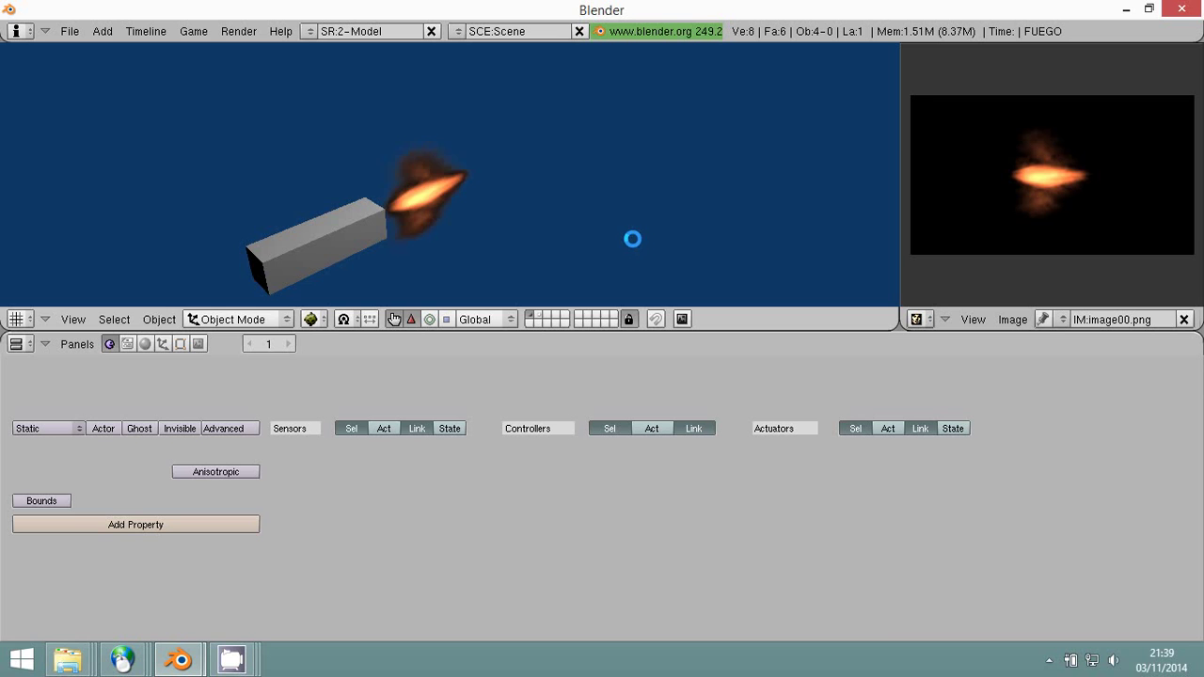
pyautogui.press('Escape')
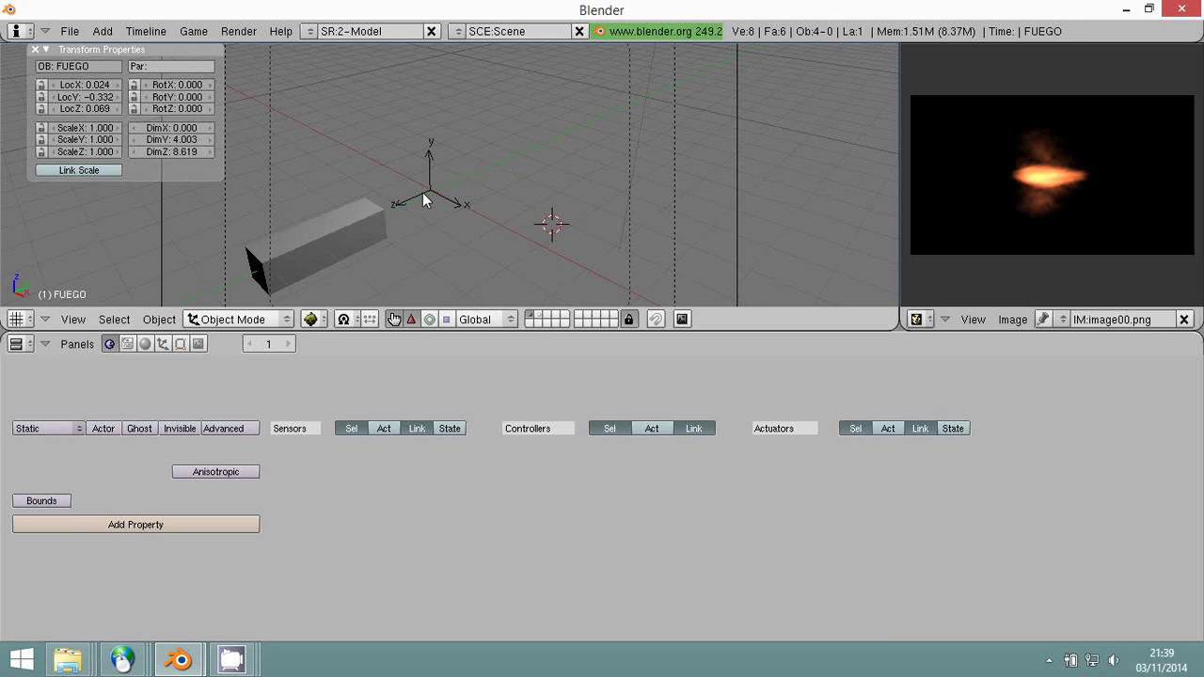
# Move the spawn Empty along Y toward the box and fire the flame twice in game.
pyautogui.rightClick(422, 192)
pyautogui.press('g')
pyautogui.press('y')
pyautogui.click(440, 179)
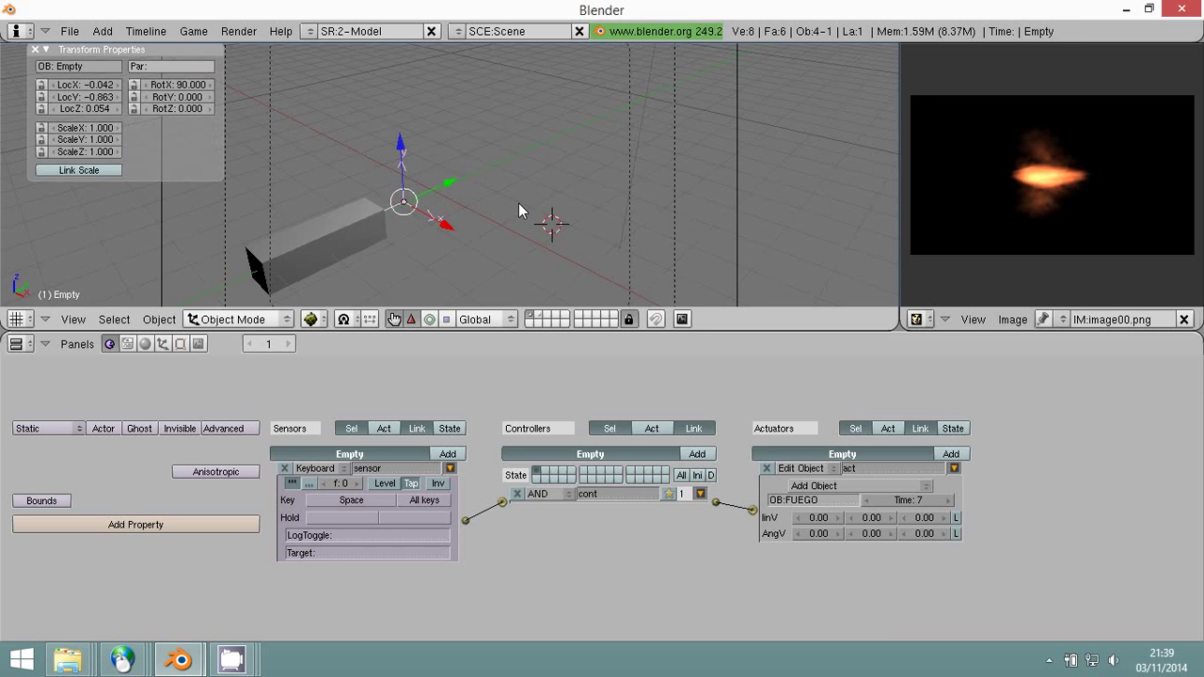
pyautogui.press('p')
pyautogui.press('space')
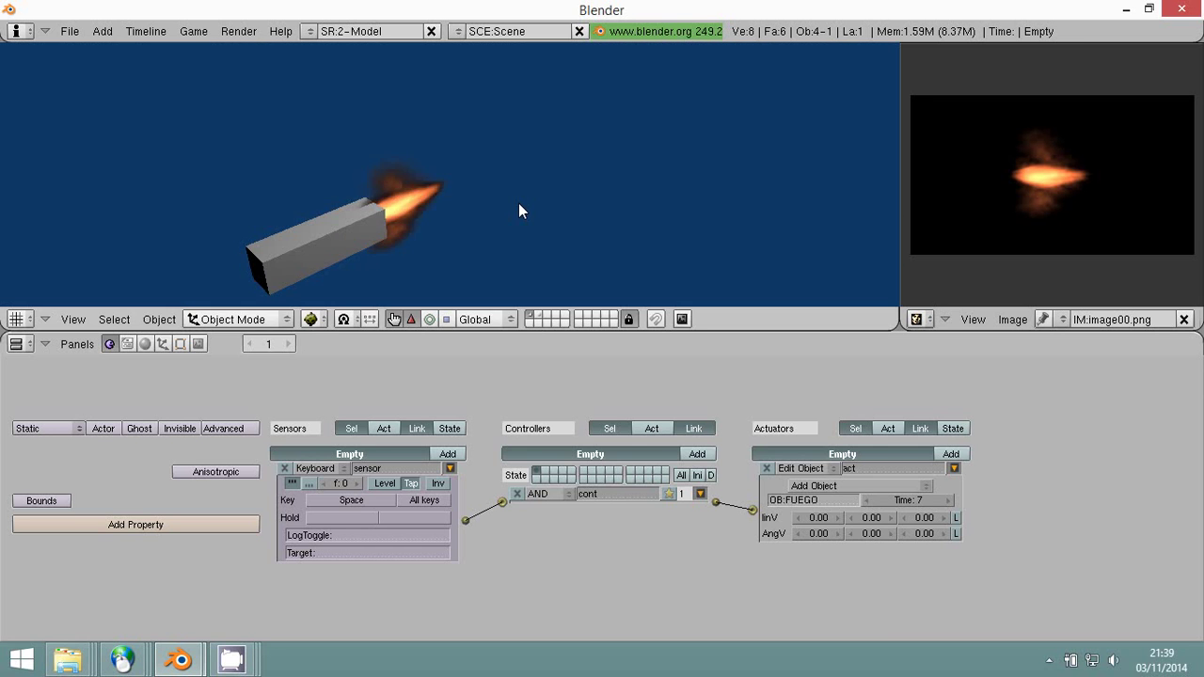
pyautogui.press('space')
# Shorten the flame's lifetime to 4 and test firing it in game.
pyautogui.press('Escape')
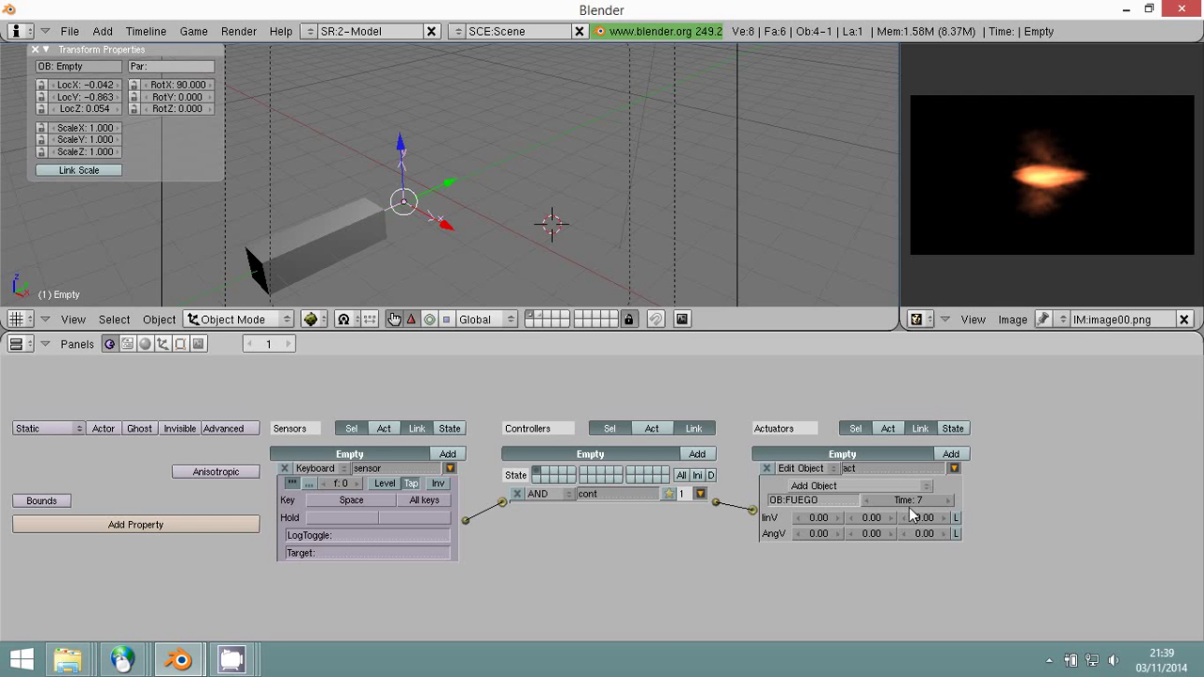
pyautogui.click(875, 499)
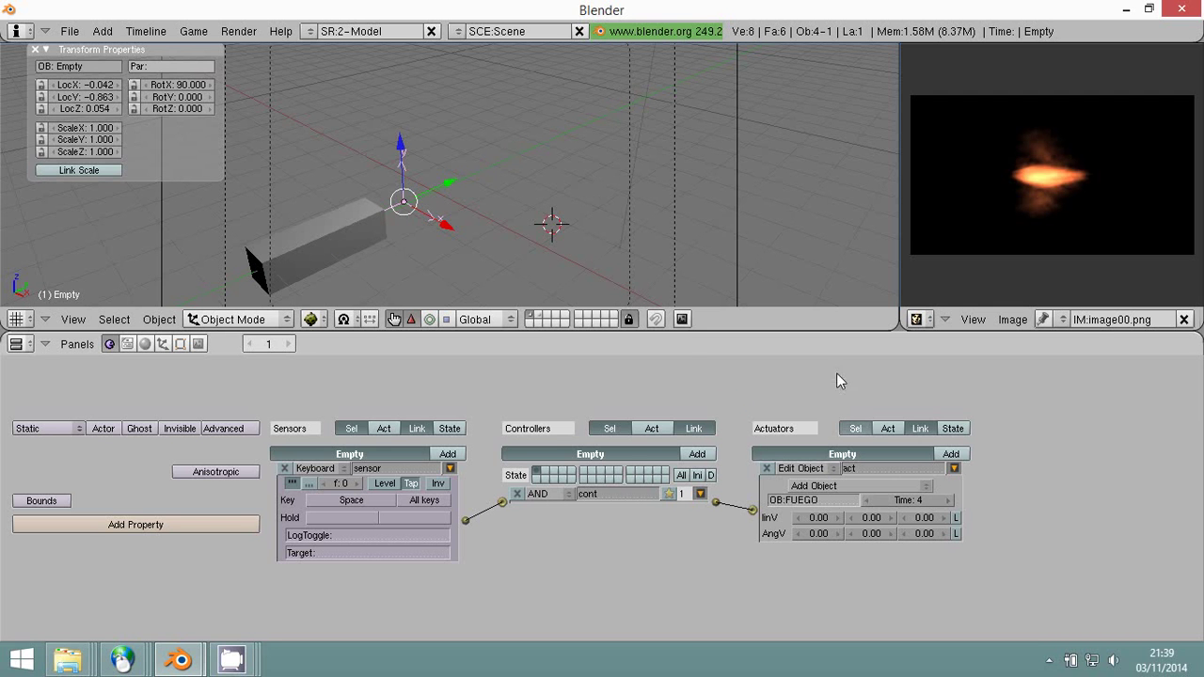
pyautogui.press('p')
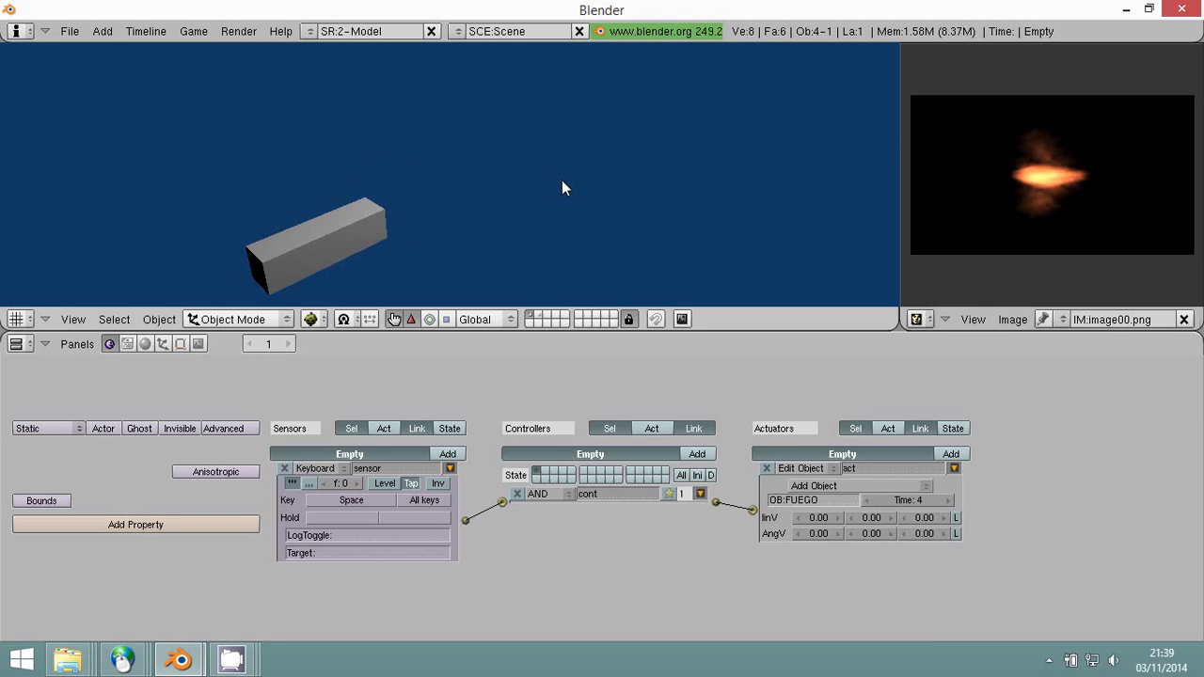
pyautogui.press('space')
pyautogui.press('Escape')
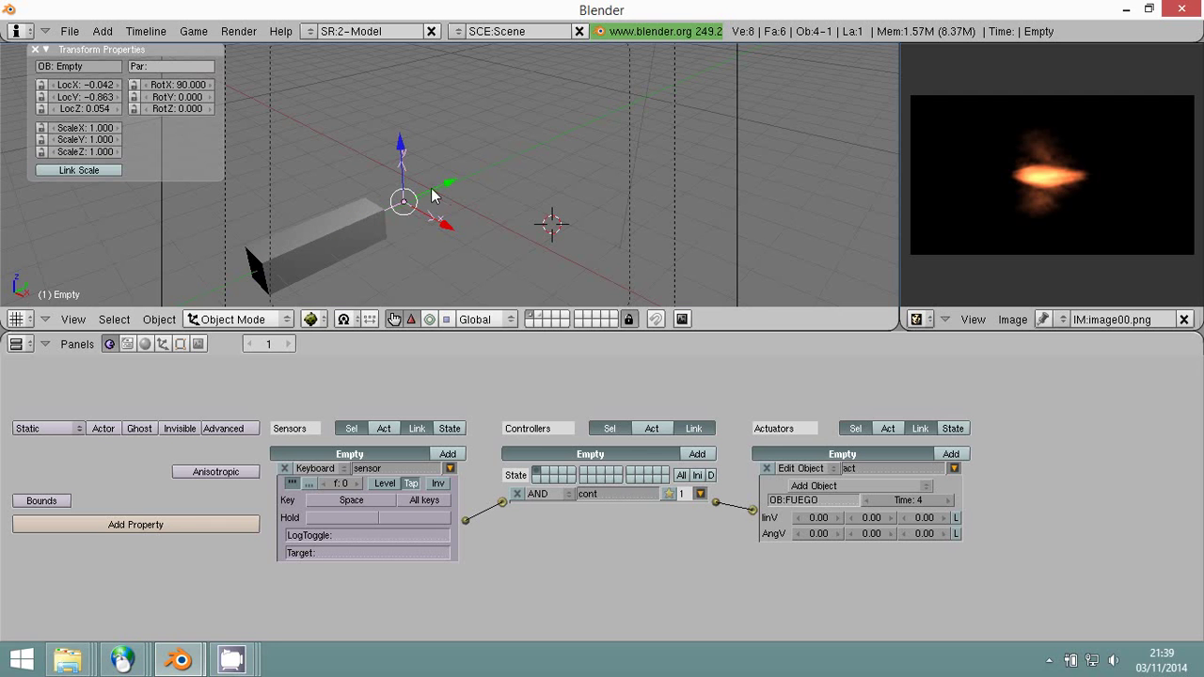
# Move the Empty to LocX -0.126, LocY -0.575, set the lifetime to 5 and test.
pyautogui.moveTo(435, 192); pyautogui.dragTo(444, 181)
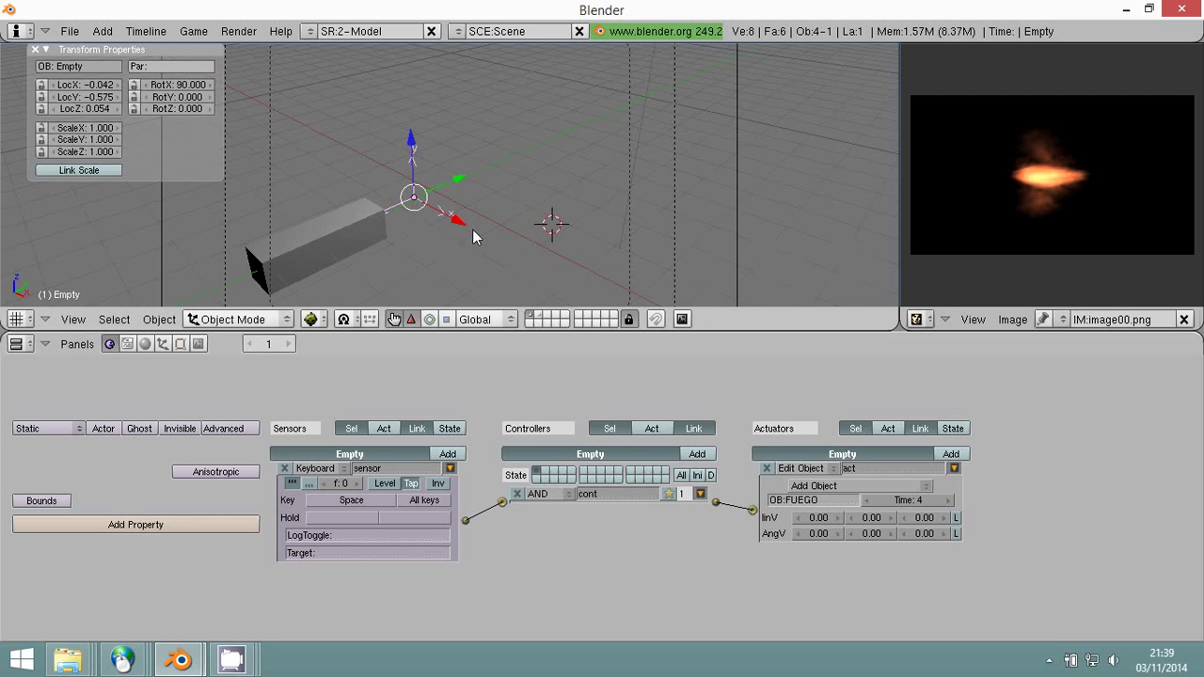
pyautogui.moveTo(472, 229); pyautogui.dragTo(464, 220)
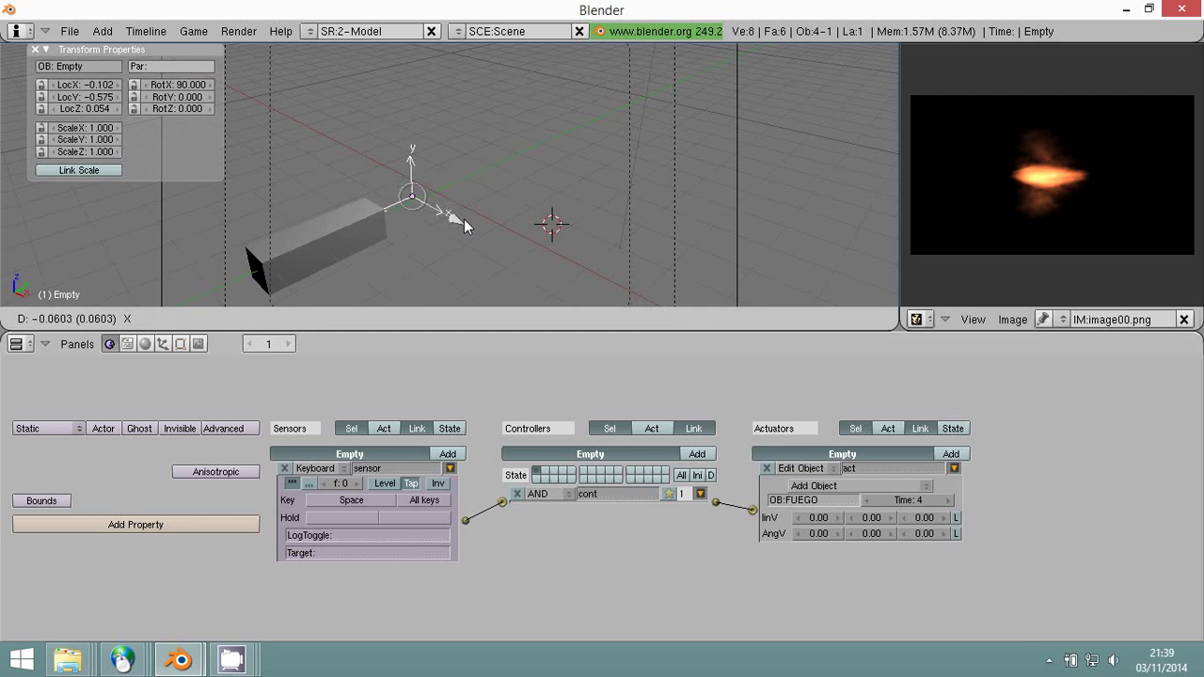
pyautogui.click(944, 500)
pyautogui.press('p')
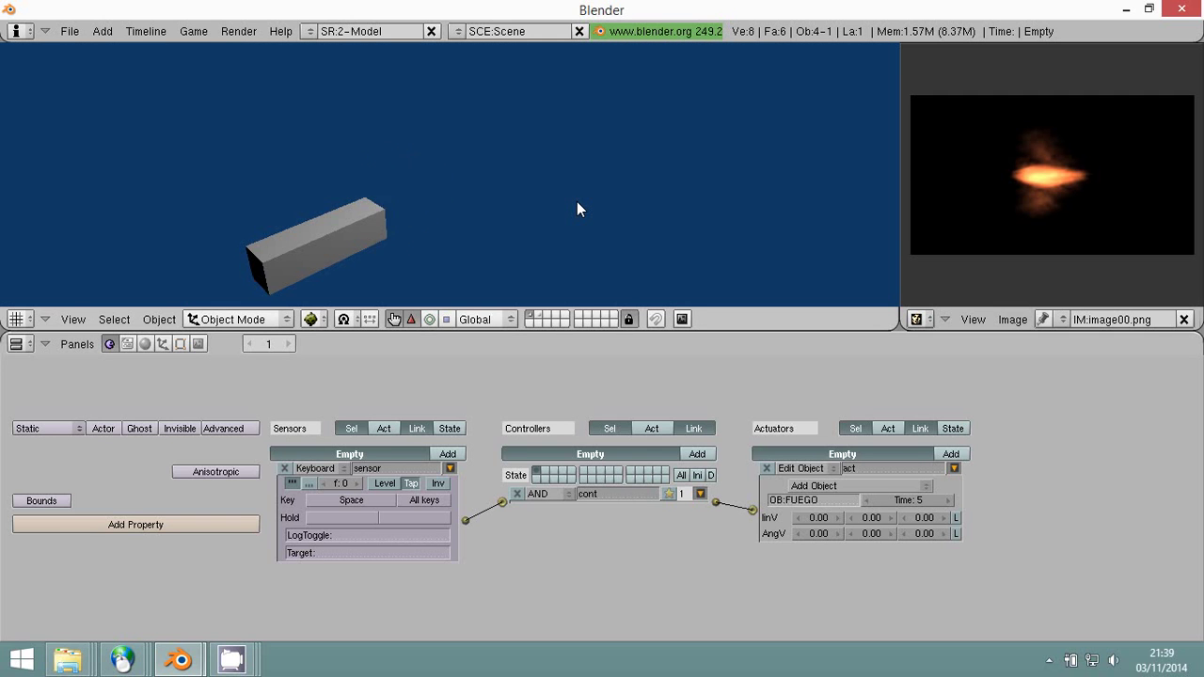
pyautogui.press('space')
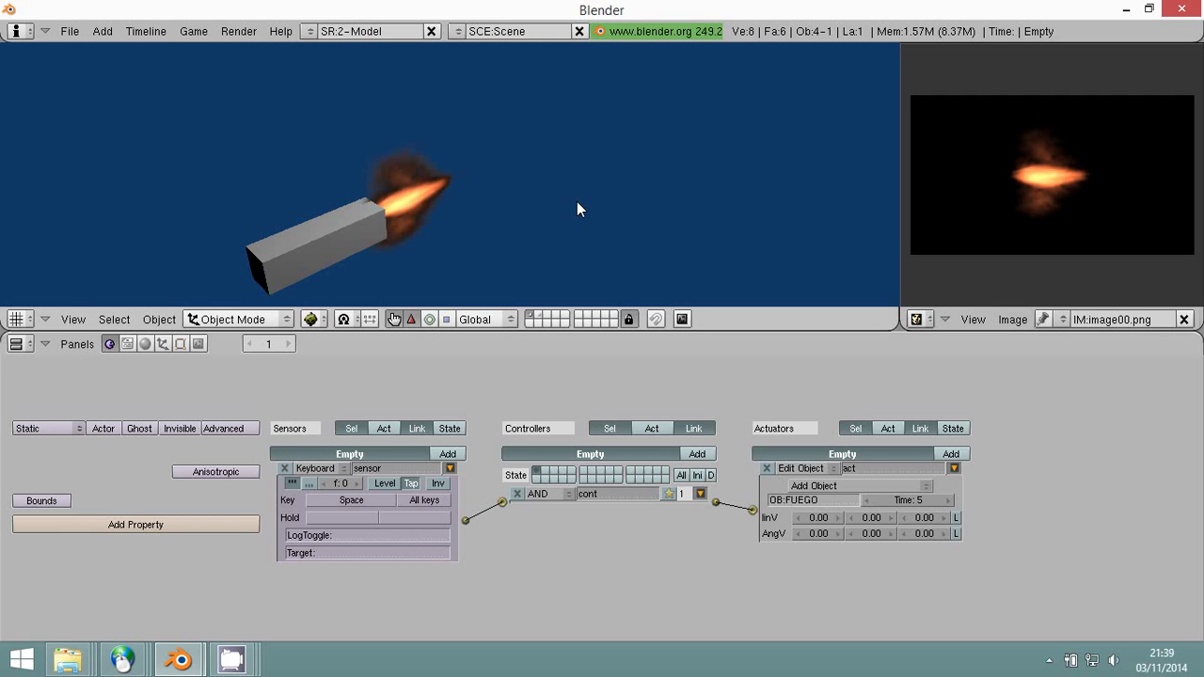
pyautogui.press('Escape')
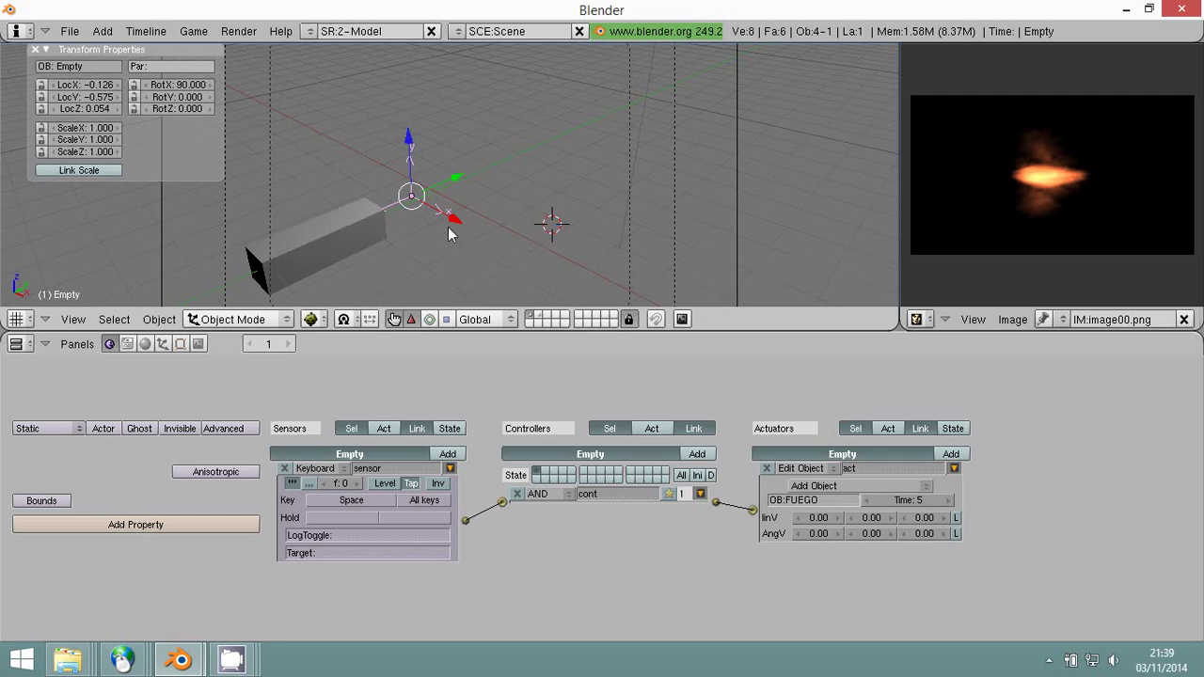
# Enable Actor on the FUEGO plane, then return to the box layer and select the cube barrel.
pyautogui.click(543, 320)
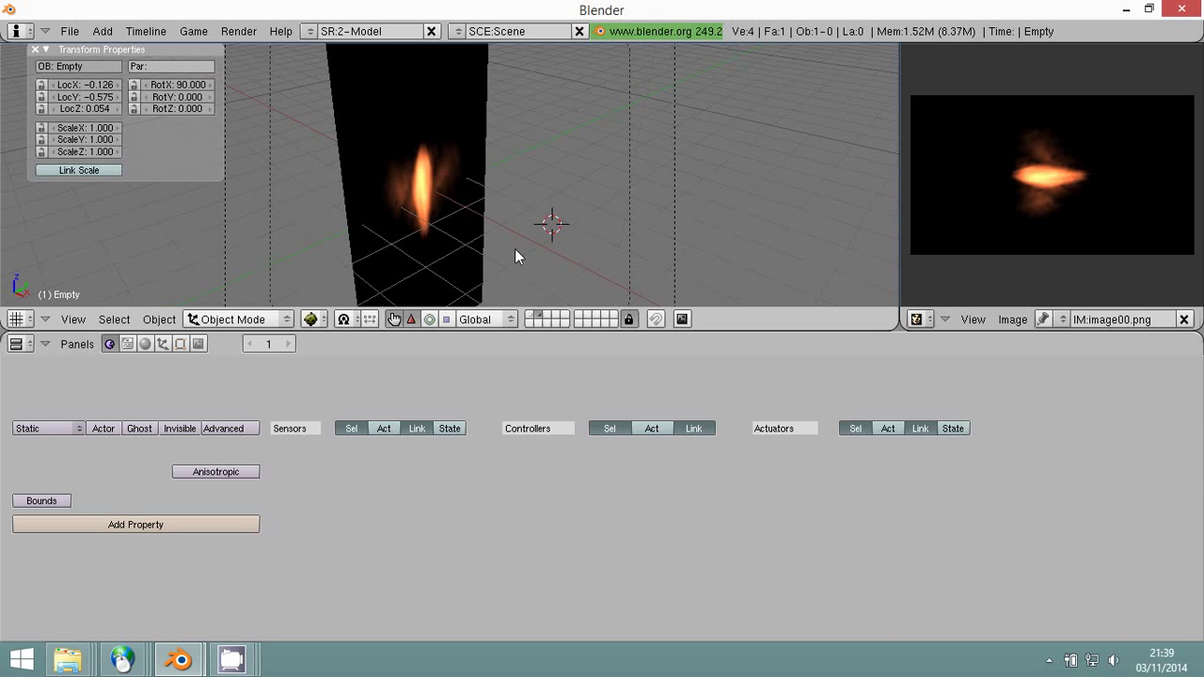
pyautogui.rightClick(467, 212)
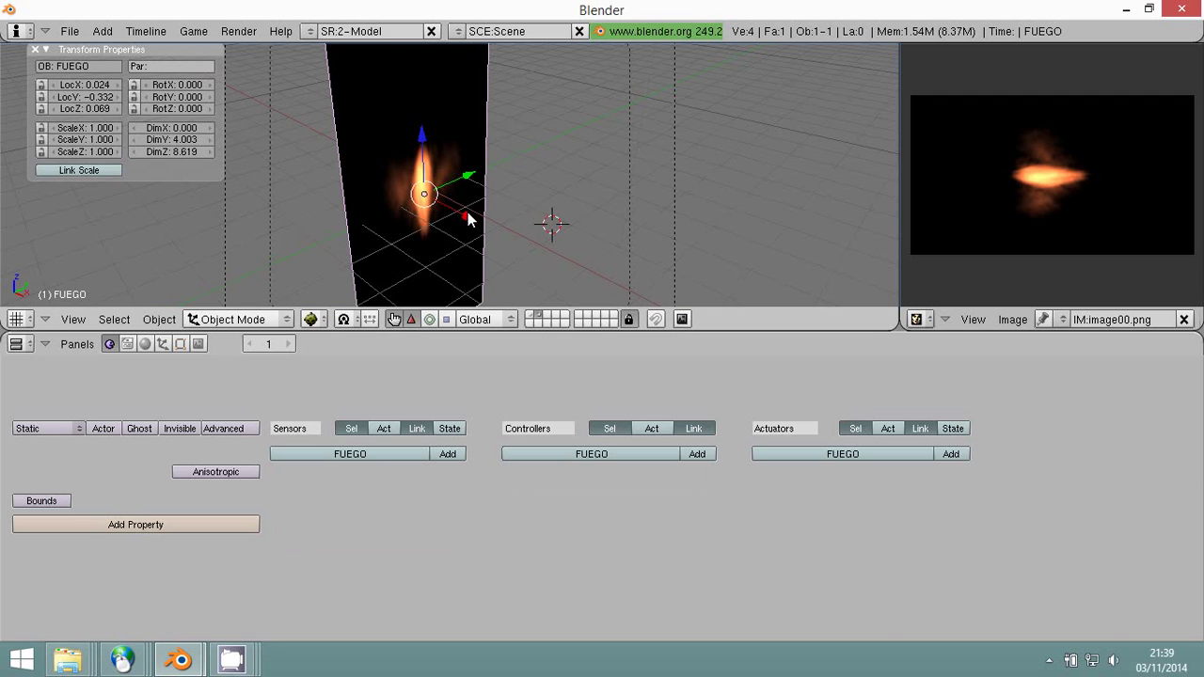
pyautogui.click(105, 430)
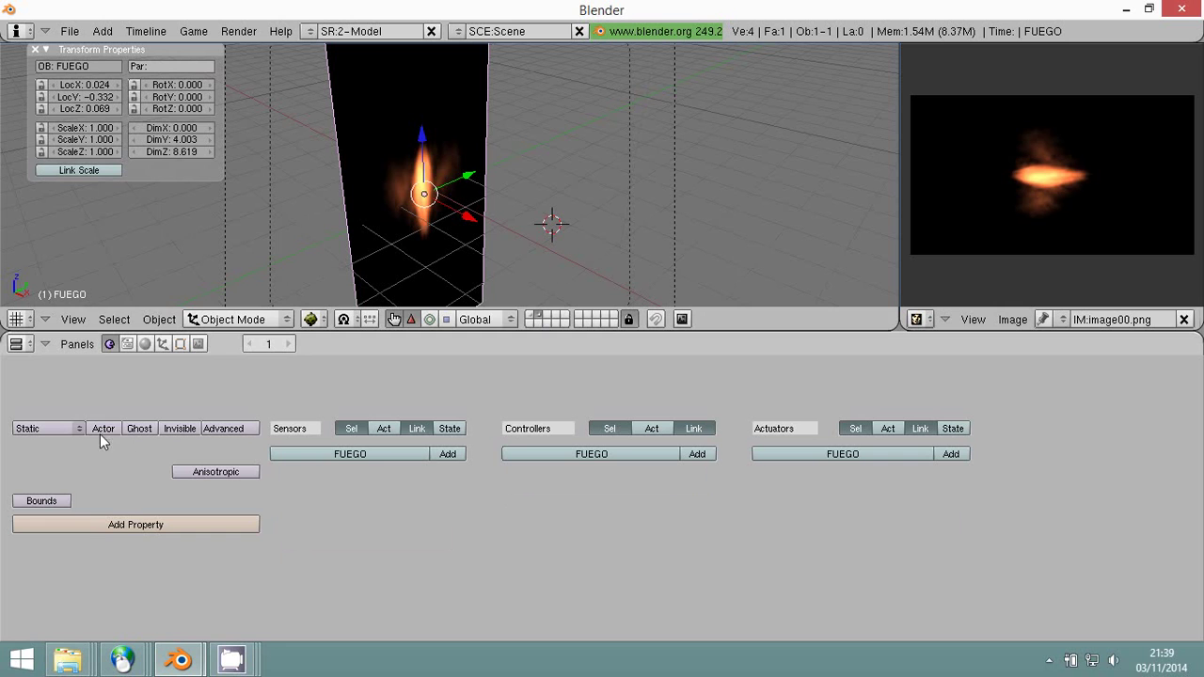
pyautogui.click(530, 318)
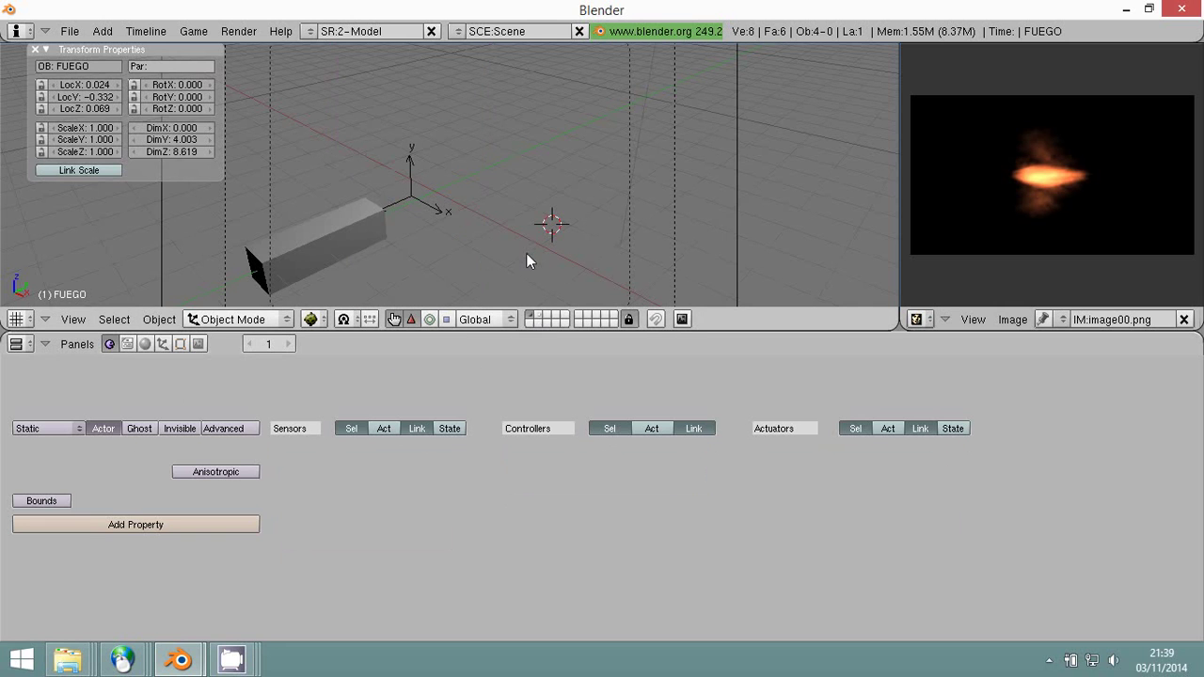
pyautogui.rightClick(345, 244)
# Colour the cube's material red (R 0.660, G 0.199, B 0.199) and game-test the flame.
pyautogui.click(145, 344)
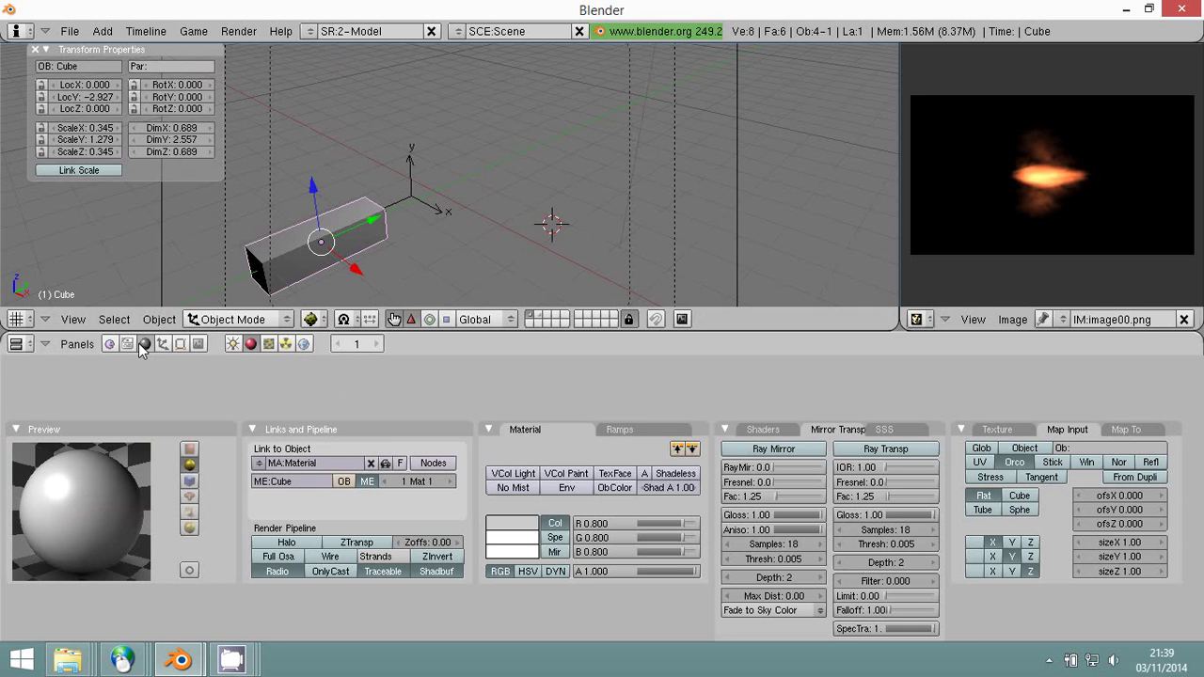
pyautogui.click(508, 523)
pyautogui.click(572, 401)
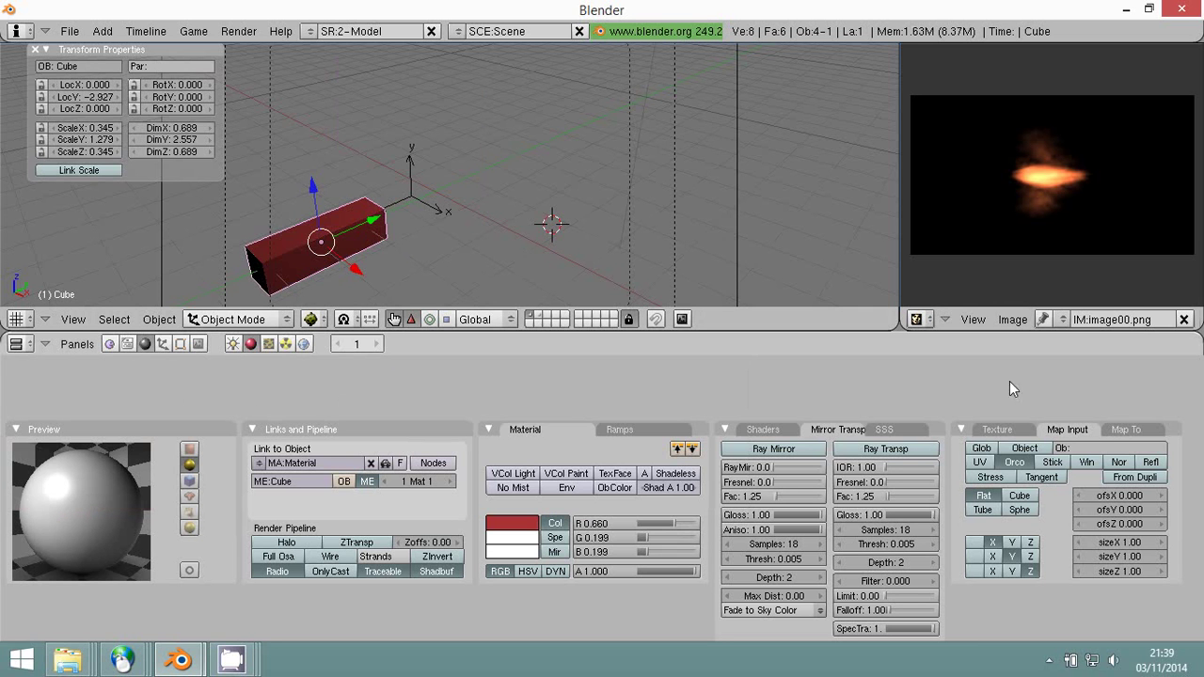
pyautogui.press('p')
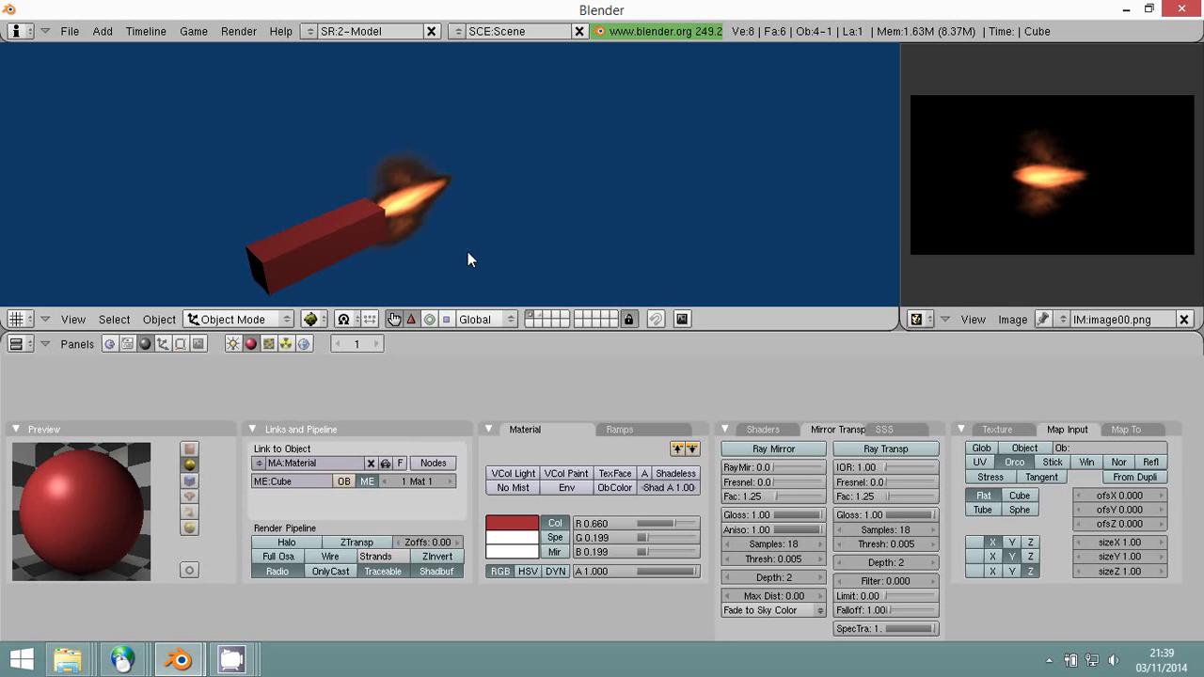
pyautogui.press('Escape')
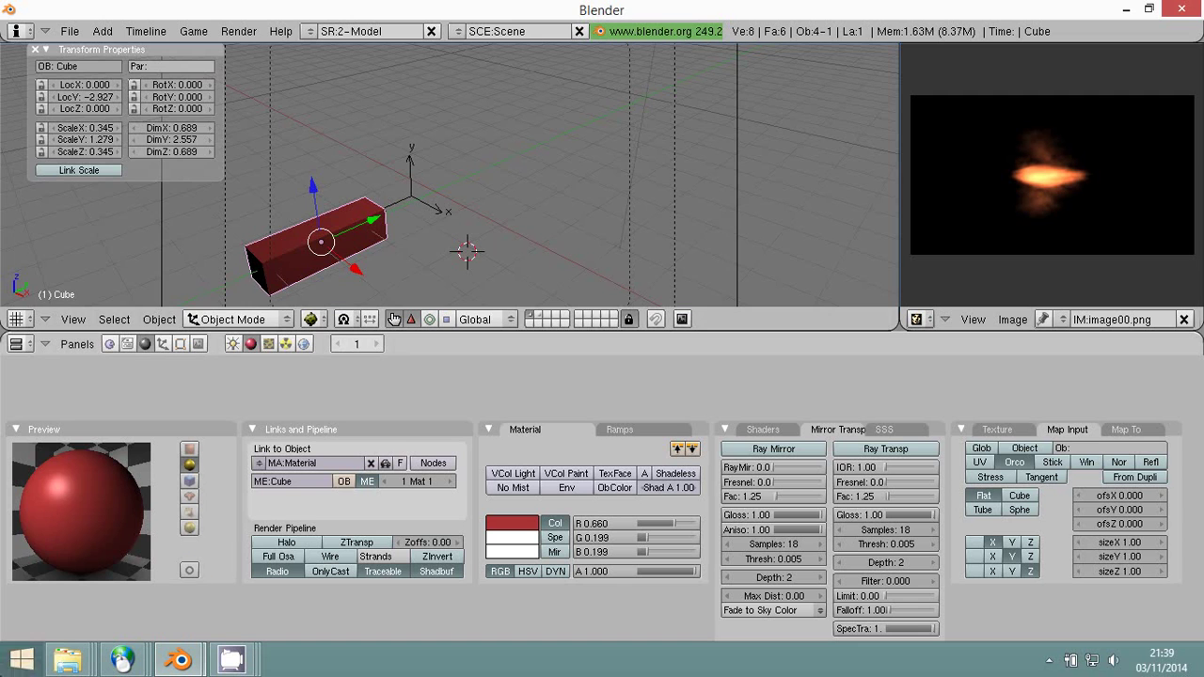